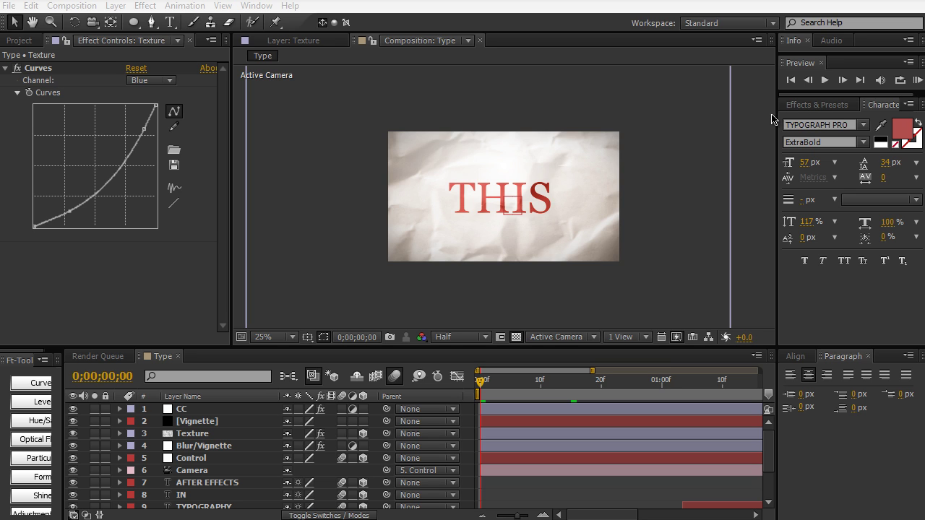
Preview the Type composition and scrub through its word animation up to 0;00;01;16.
left_click(917, 81)
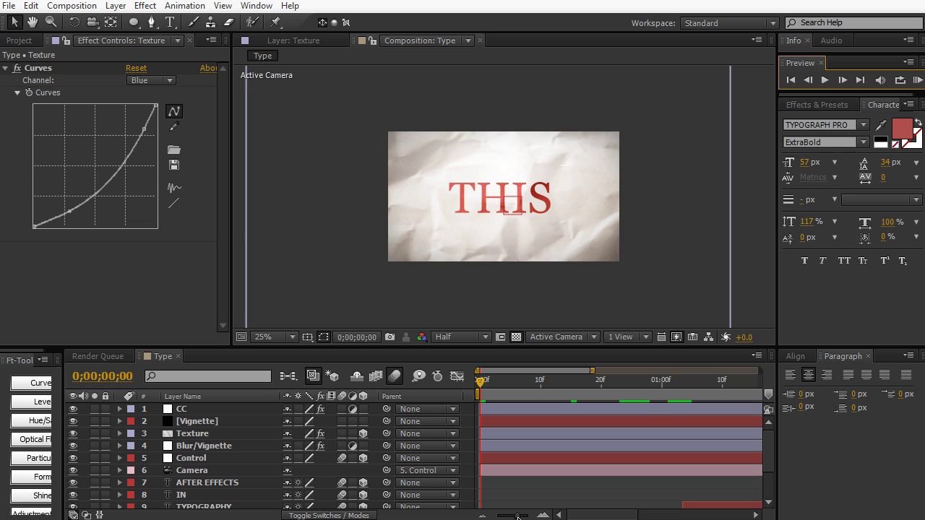
left_click_drag(517, 517, 502, 518)
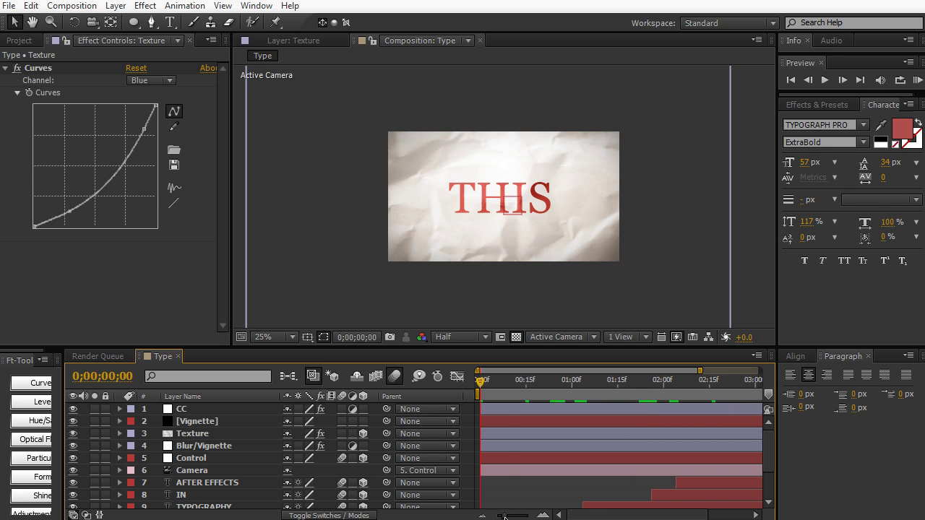
left_click_drag(490, 382, 573, 385)
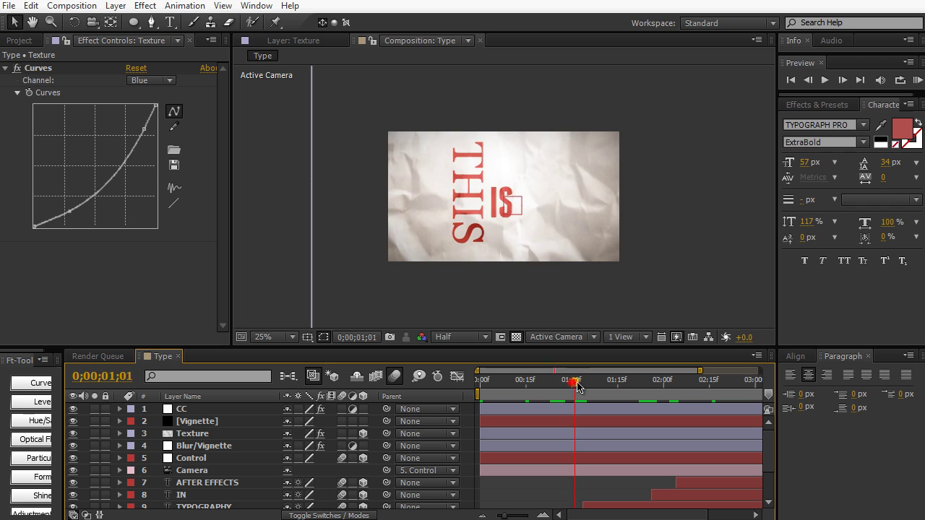
left_click_drag(573, 381, 623, 383)
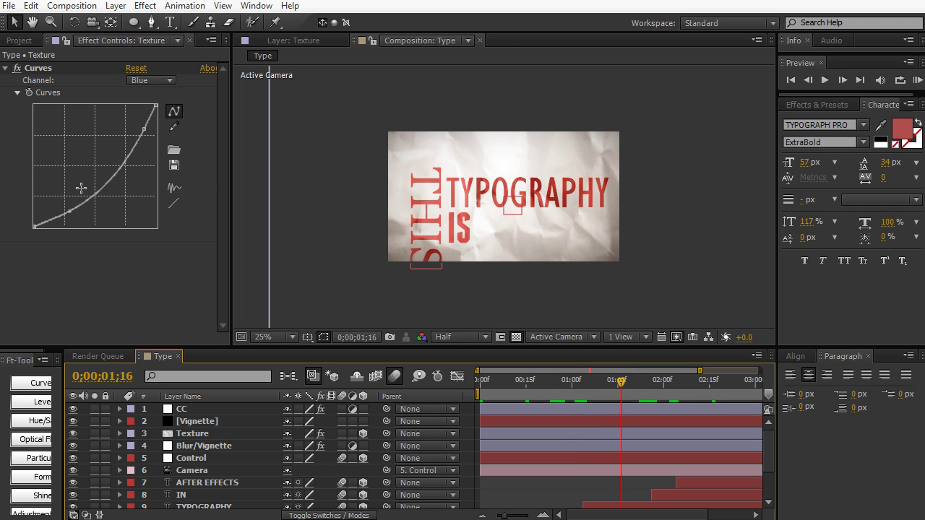
Create a new composition named Typography with a duration of 0;00;10;00.
left_click(72, 6)
left_click(80, 22)
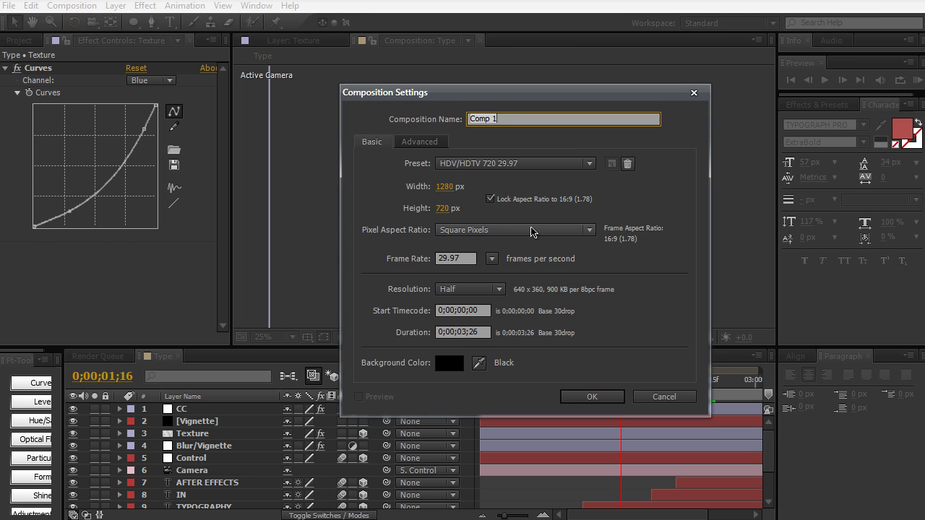
type("Typography")
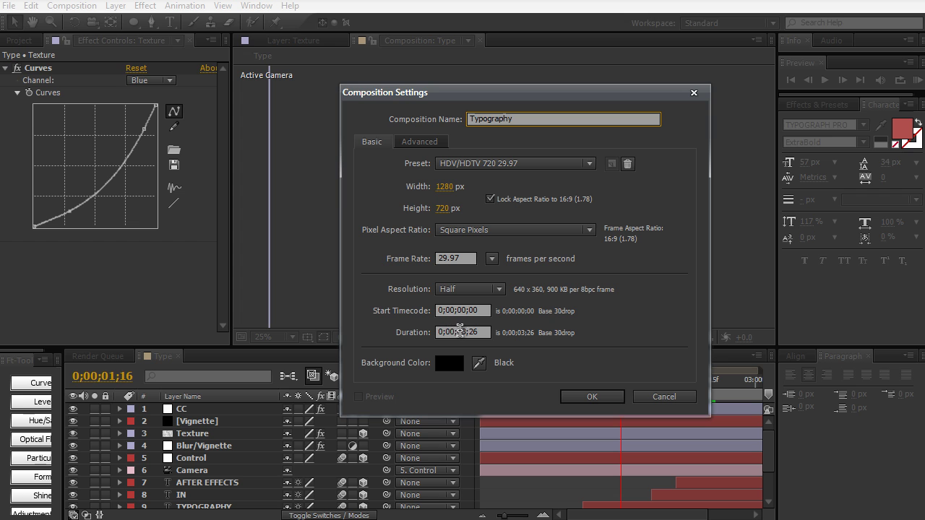
double_click(466, 332)
type("10")
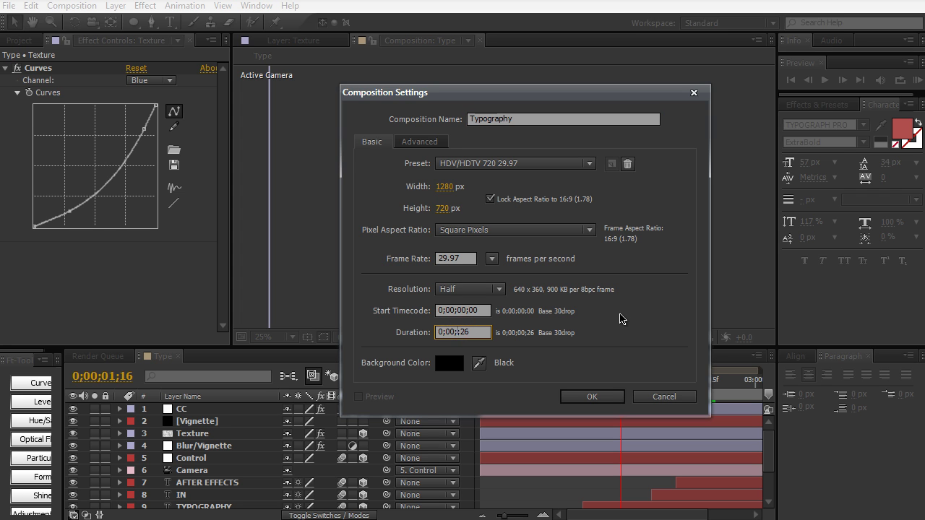
key("Right")
key("Right")
key("Right")
type("00")
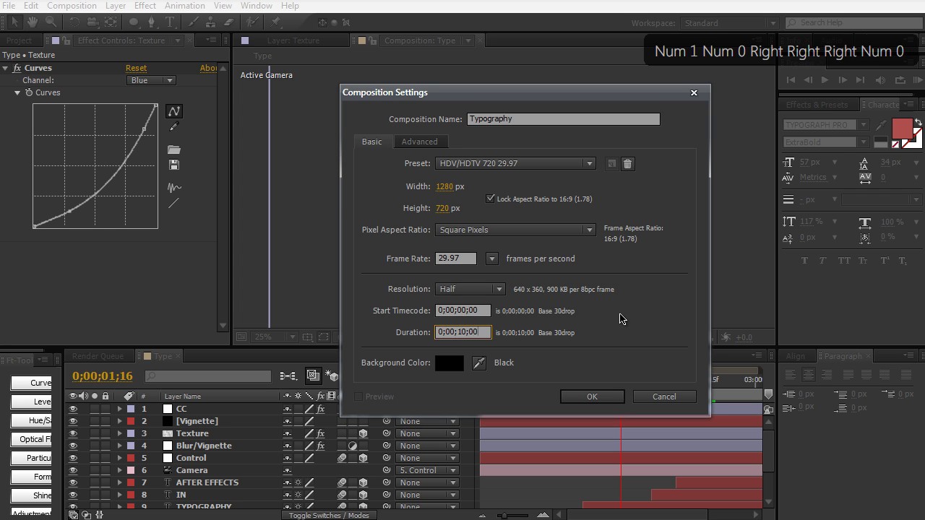
key("KP_Enter")
scroll(467, 322, "up", 2)
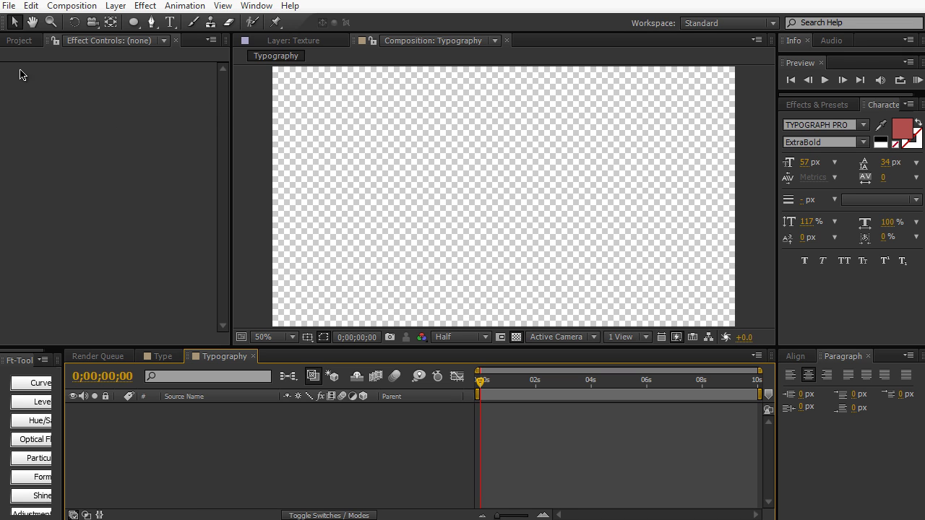
Add Typography Audio.mp3 from the project to the Typography composition as a layer.
left_click(24, 41)
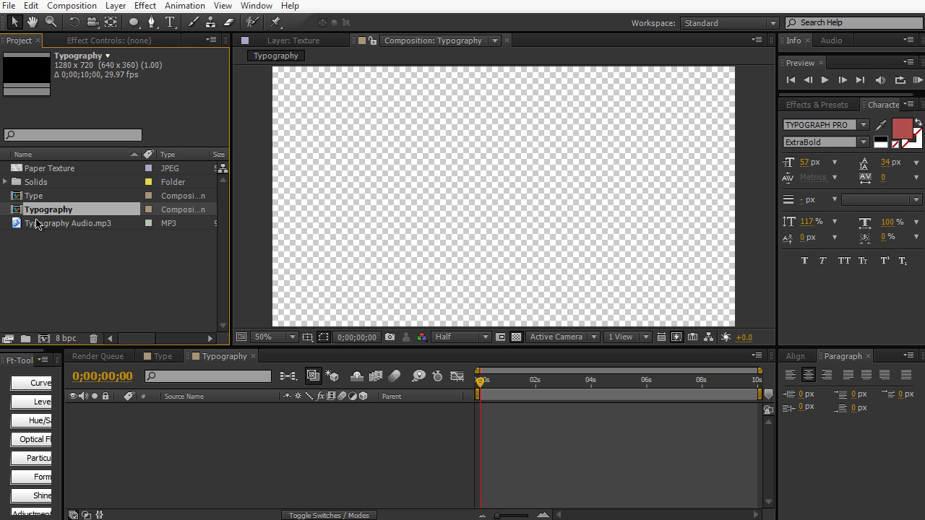
left_click_drag(36, 224, 181, 438)
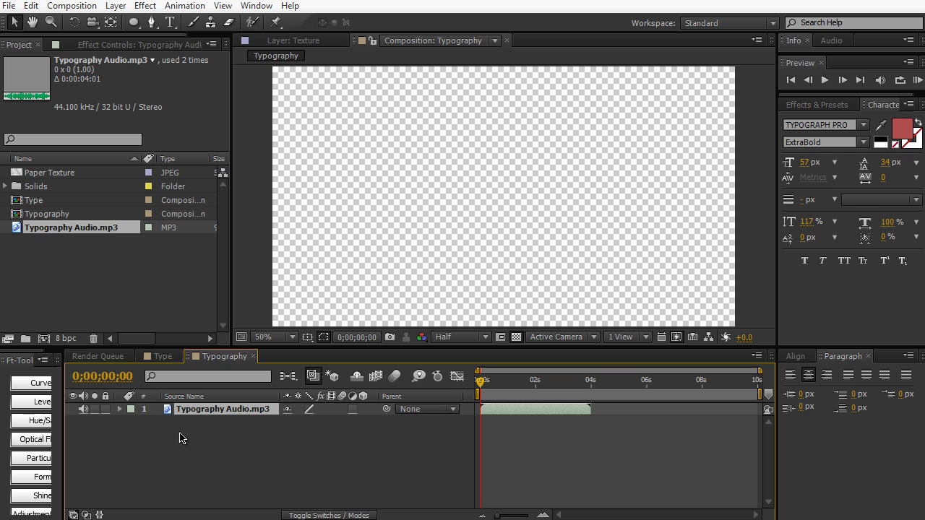
left_click(121, 409)
left_click(120, 410)
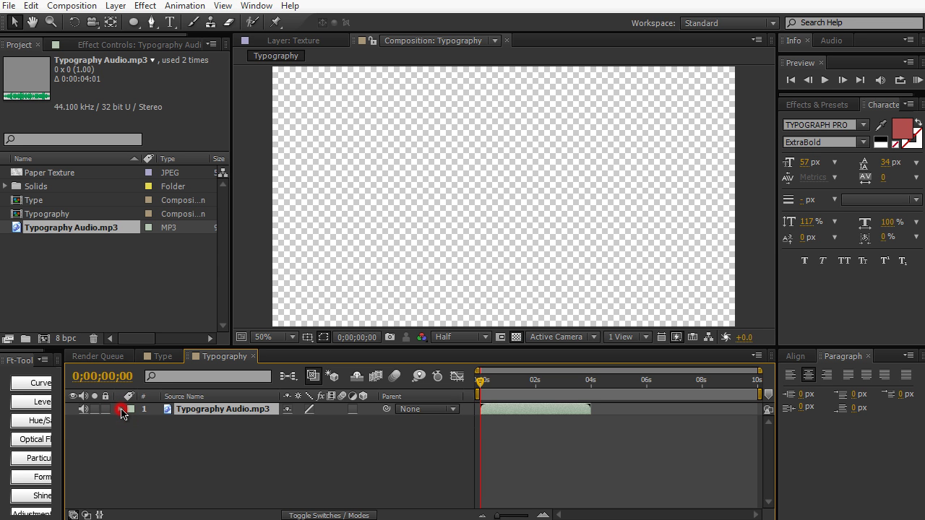
double_click(262, 410)
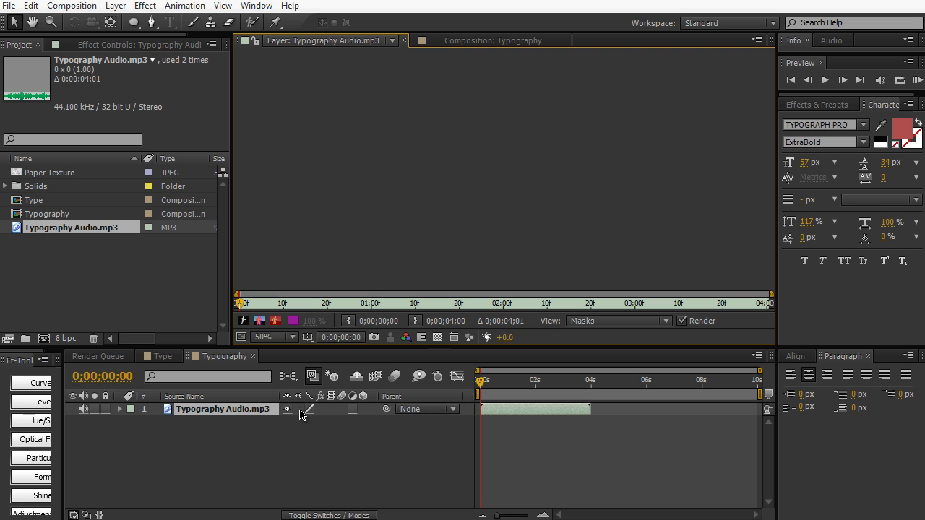
left_click(443, 44)
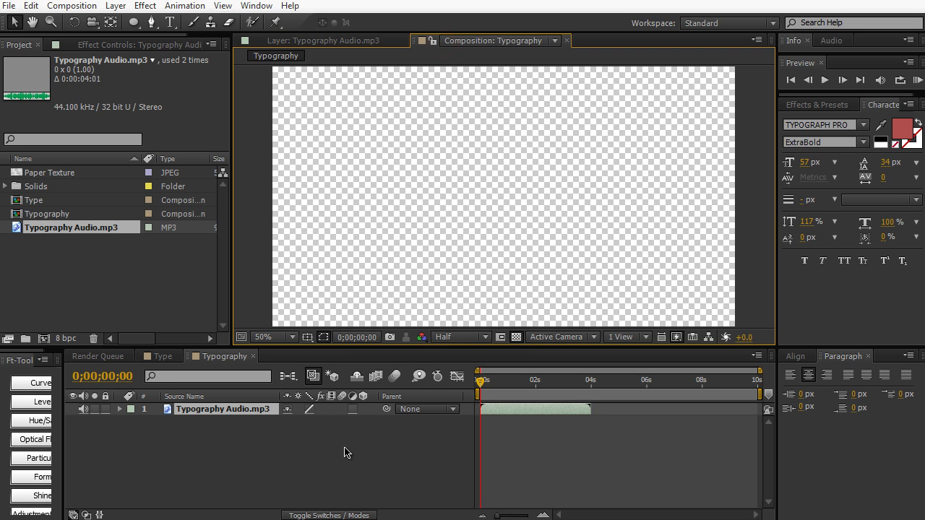
Display the waveform of the Typography Audio.mp3 layer and turn off the composition's transparency grid.
key("l")
key("l")
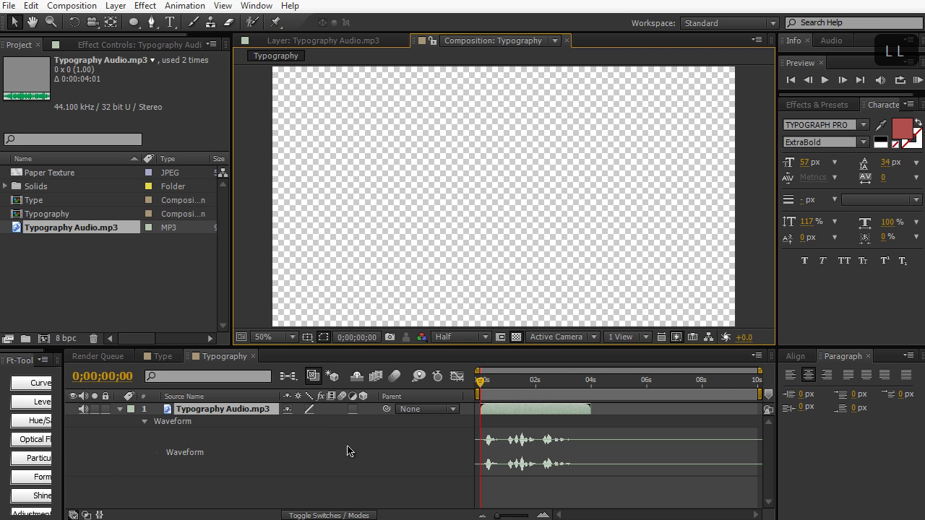
left_click_drag(487, 514, 506, 514)
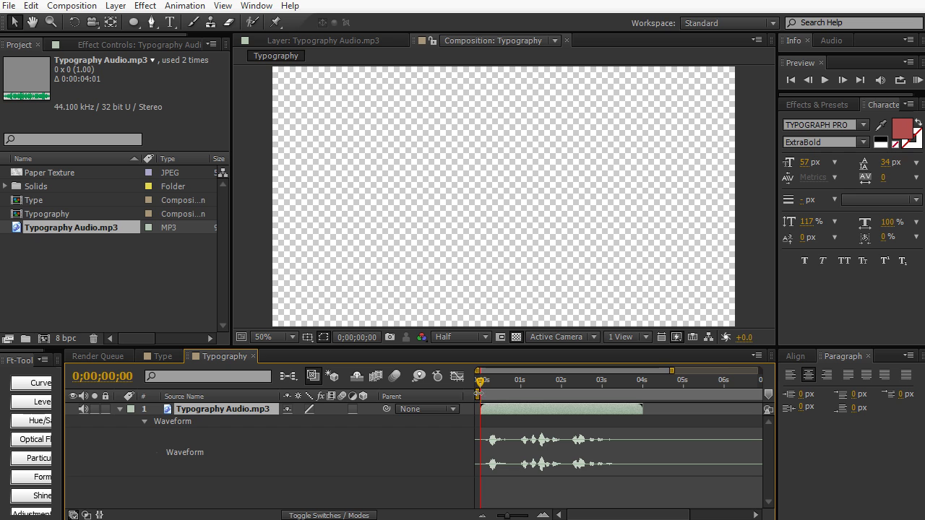
left_click_drag(481, 382, 548, 388)
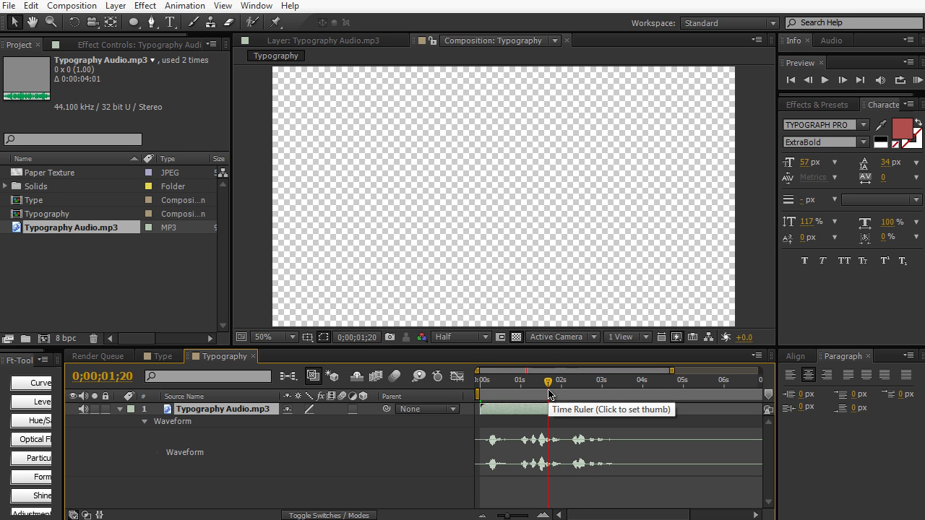
left_click(516, 337)
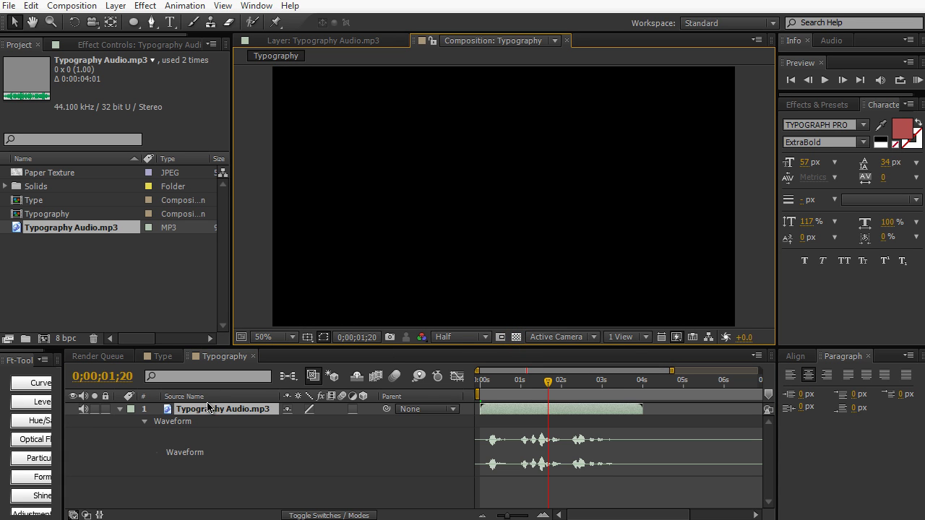
Play a RAM preview to listen to the audio, and return to the start of the timeline.
key("KP_0")
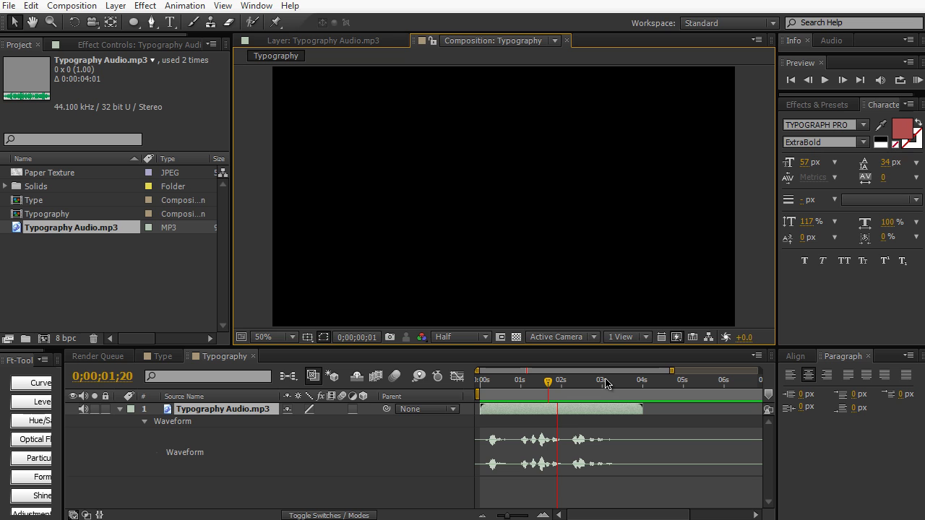
key("KP_0")
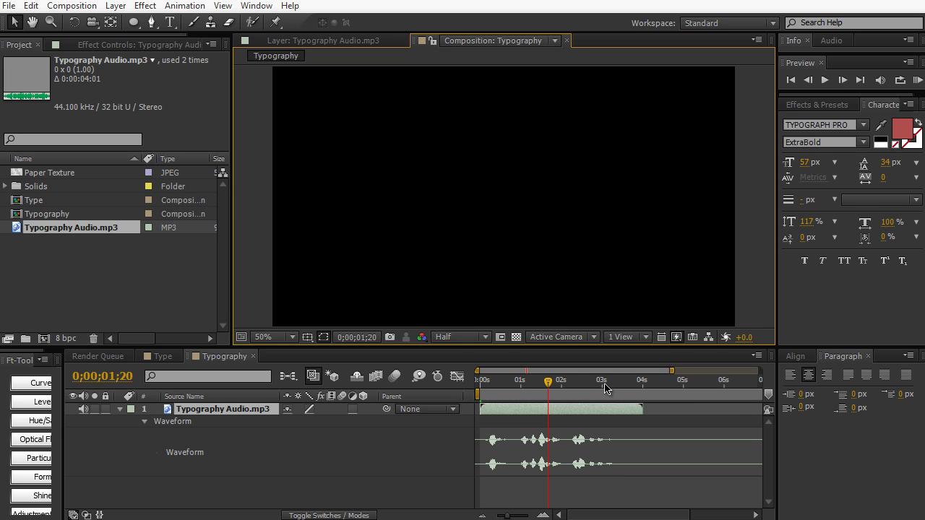
left_click_drag(606, 389, 456, 396)
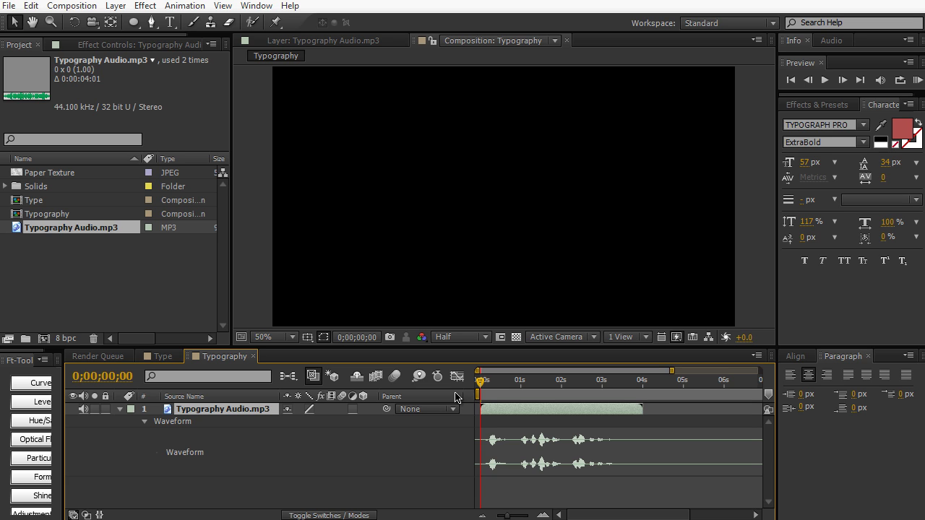
Shorten the work area so it ends just after the speech, at about 3.5 seconds.
left_click_drag(509, 516, 497, 516)
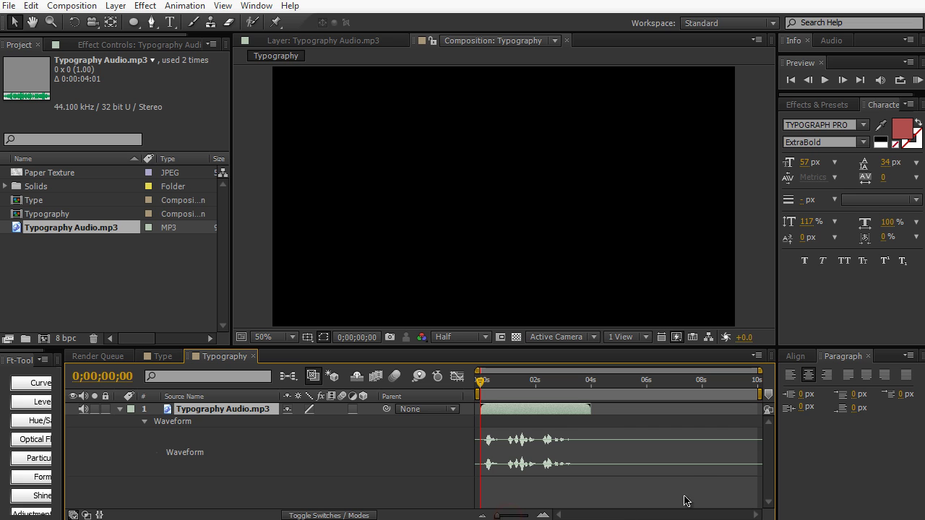
left_click_drag(761, 394, 577, 394)
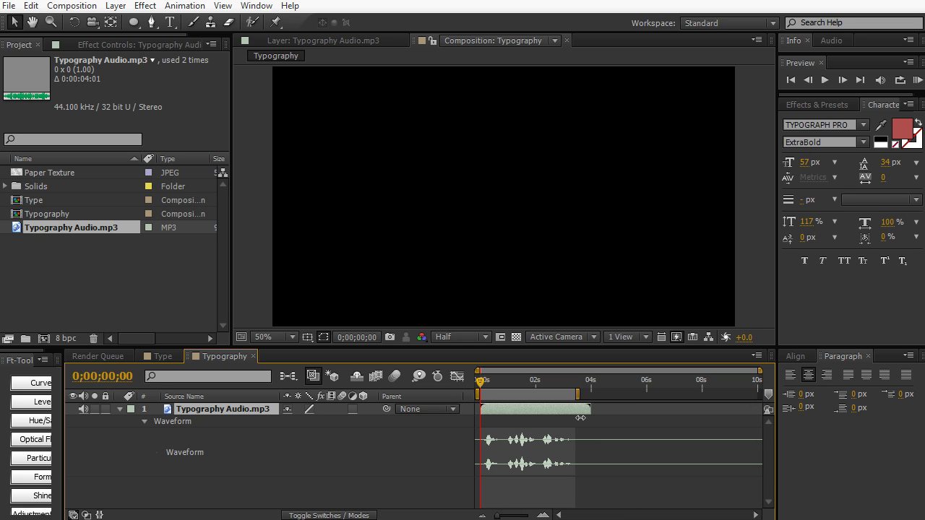
left_click_drag(505, 517, 512, 518)
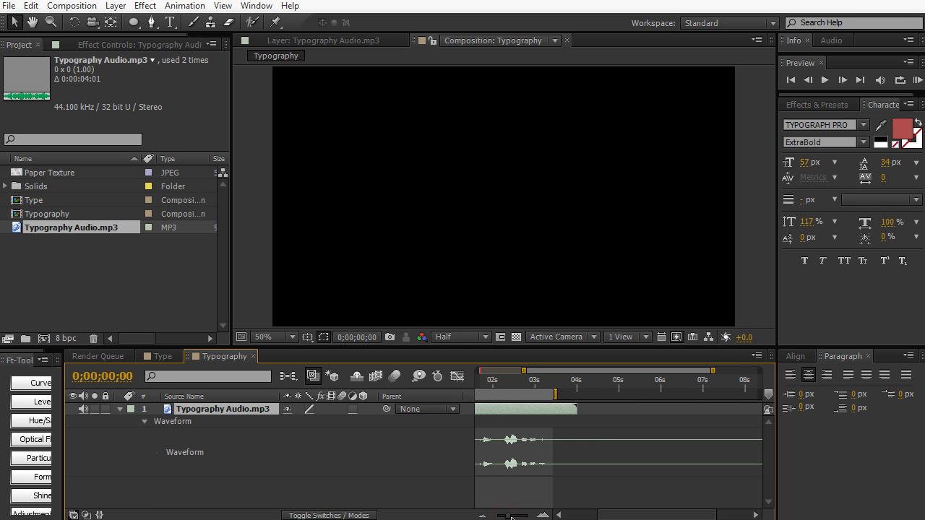
left_click_drag(589, 516, 556, 515)
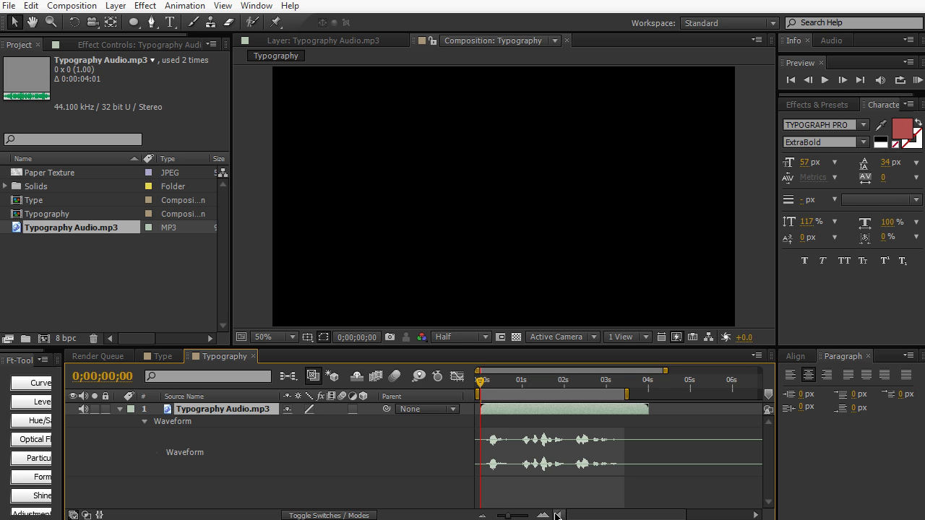
Play a RAM preview and add layer markers to the audio layer in time with the spoken words.
key("KP_0")
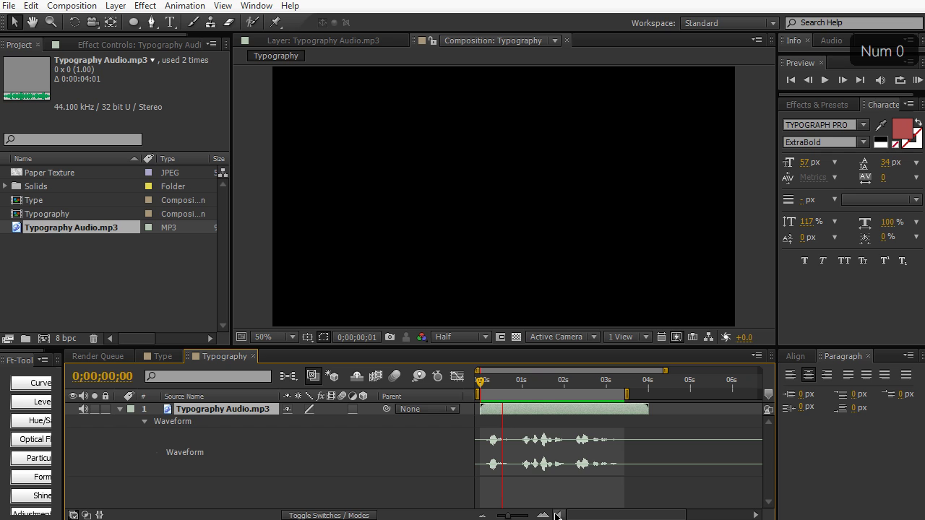
key("KP_Multiply")
key("KP_Multiply")
key("KP_Multiply")
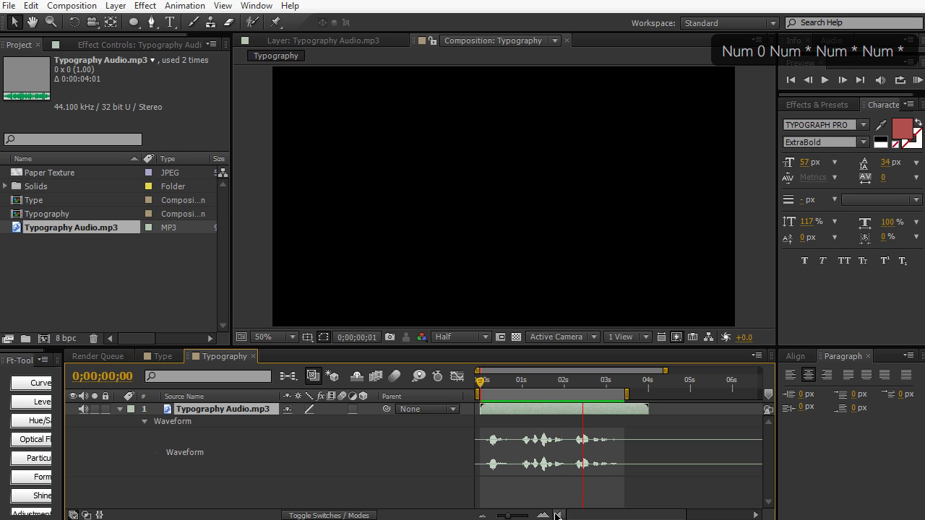
key("KP_Multiply")
key("KP_Multiply")
key("KP_Multiply")
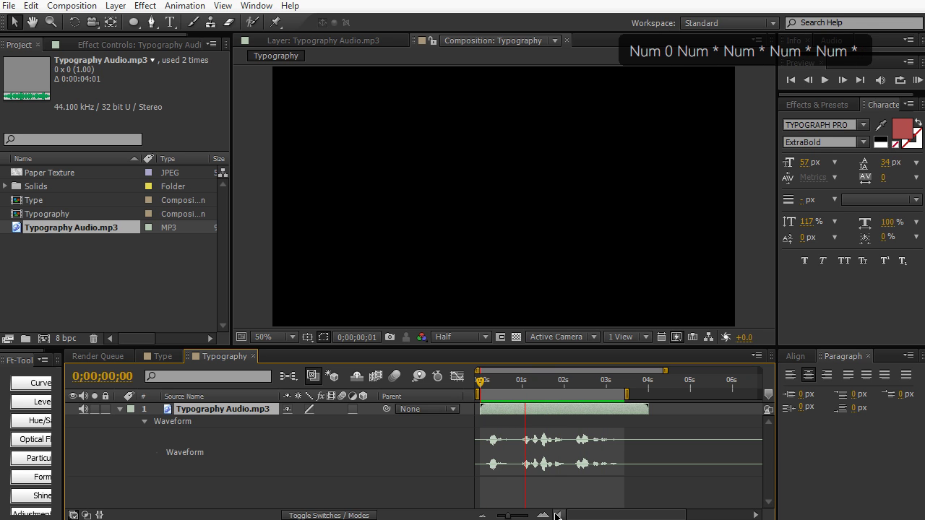
key("KP_Multiply")
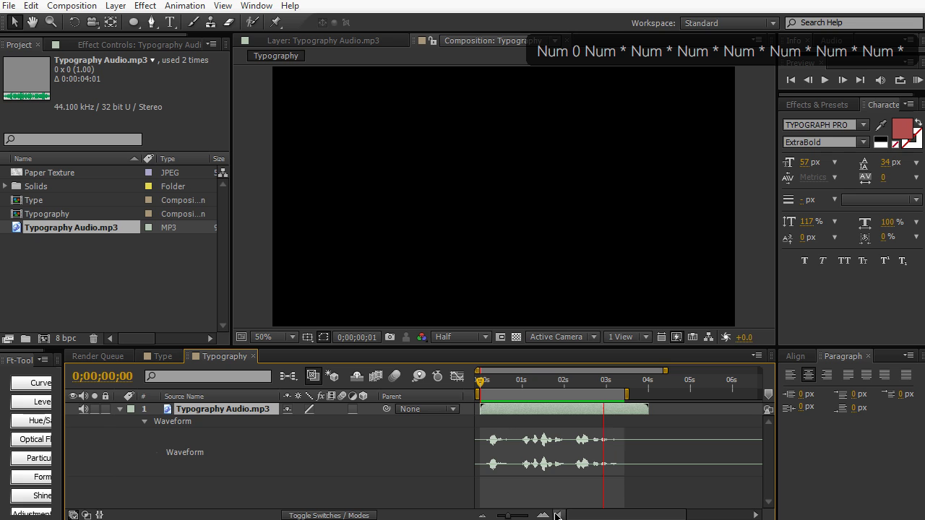
left_click(542, 474)
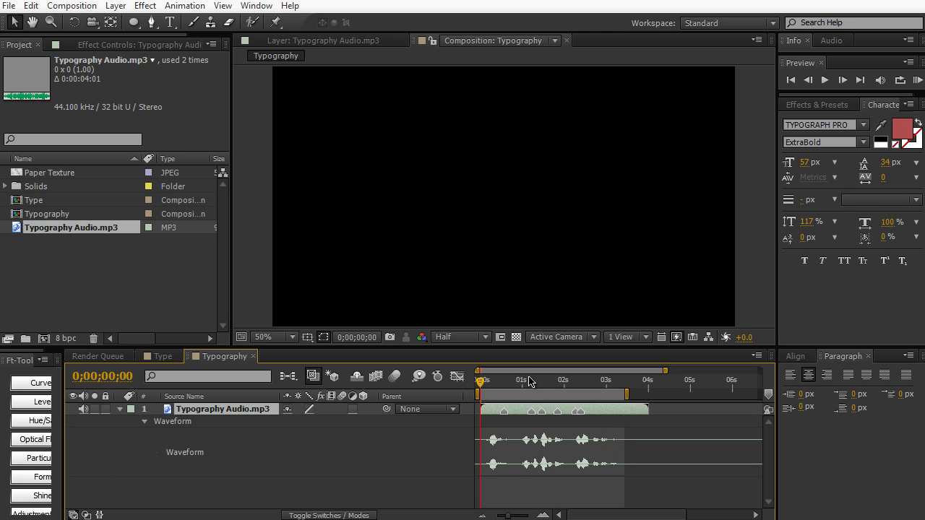
Compare the first marker with the first word's waveform peak, and replay the audio to check the marker timing.
left_click_drag(481, 381, 506, 382)
mouse_move(506, 383)
left_mouse_down()
mouse_move(619, 382)
mouse_move(479, 383)
mouse_move(489, 387)
left_mouse_up()
key("KP_0")
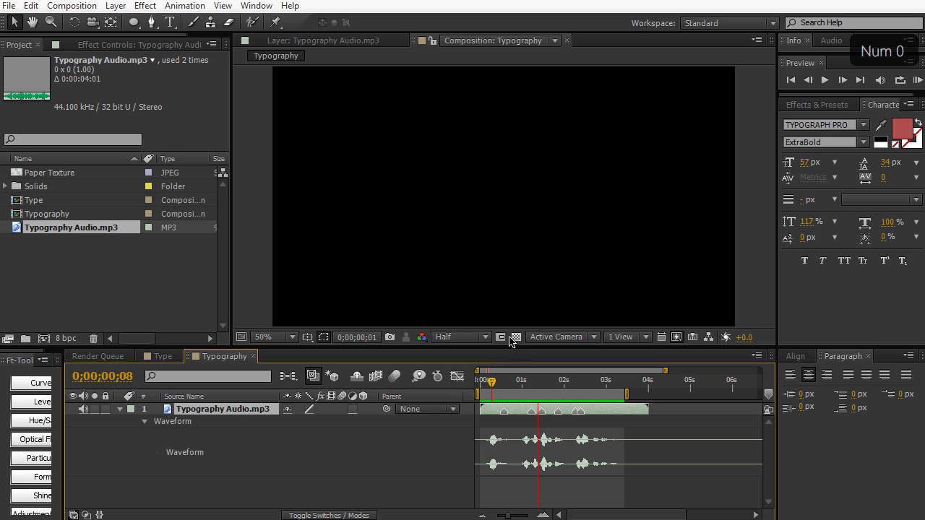
left_click(559, 410)
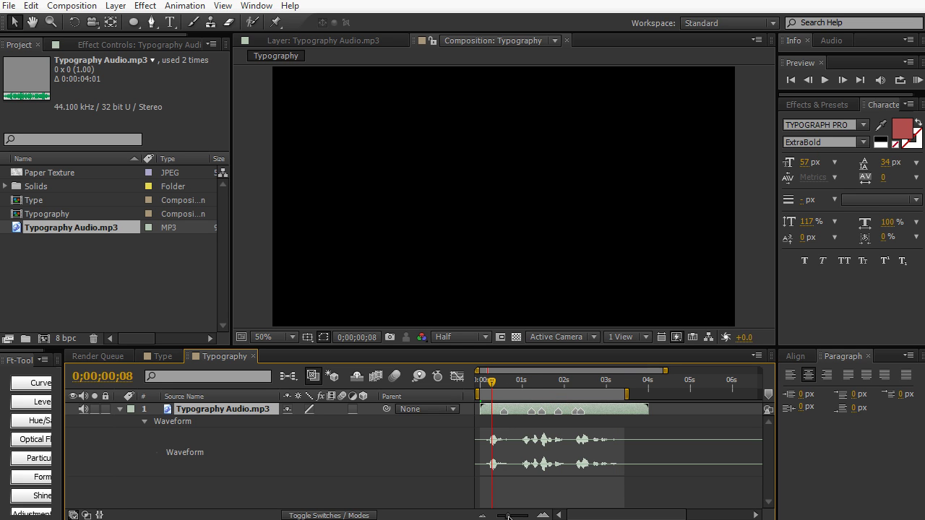
Shift the first three markers on the audio layer slightly earlier to line up with the starts of their words in the waveform.
left_click_drag(509, 516, 514, 516)
left_click(510, 411)
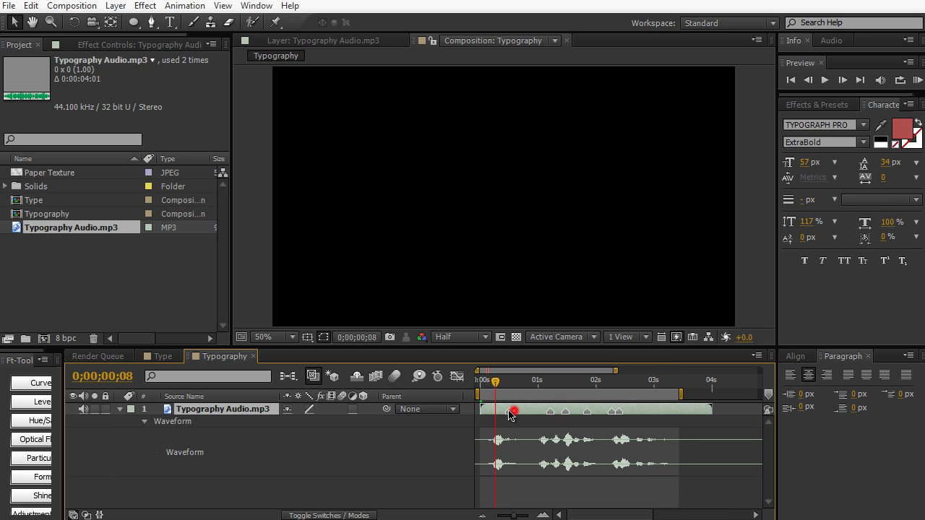
left_click(547, 414)
left_click_drag(568, 416, 561, 416)
Replay the audio as a RAM preview and delete the fourth marker from the audio layer.
key("KP_0")
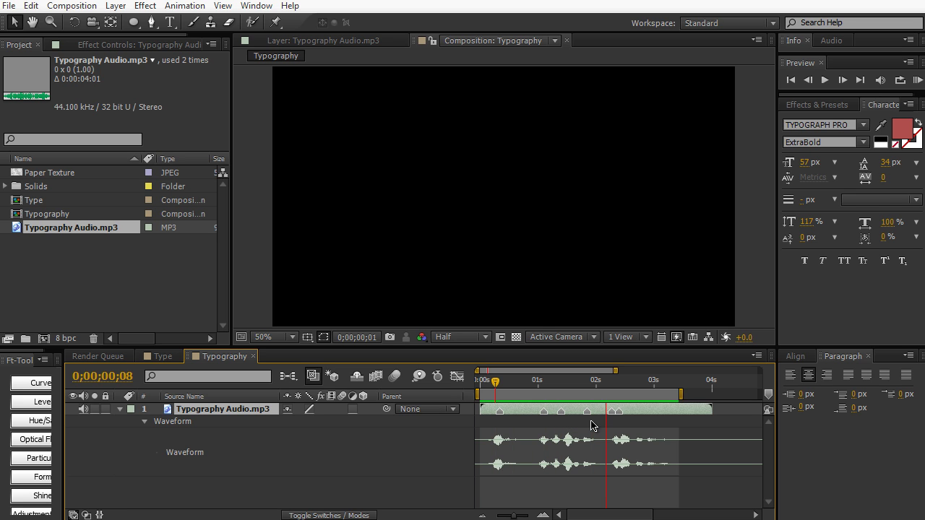
right_click(588, 414)
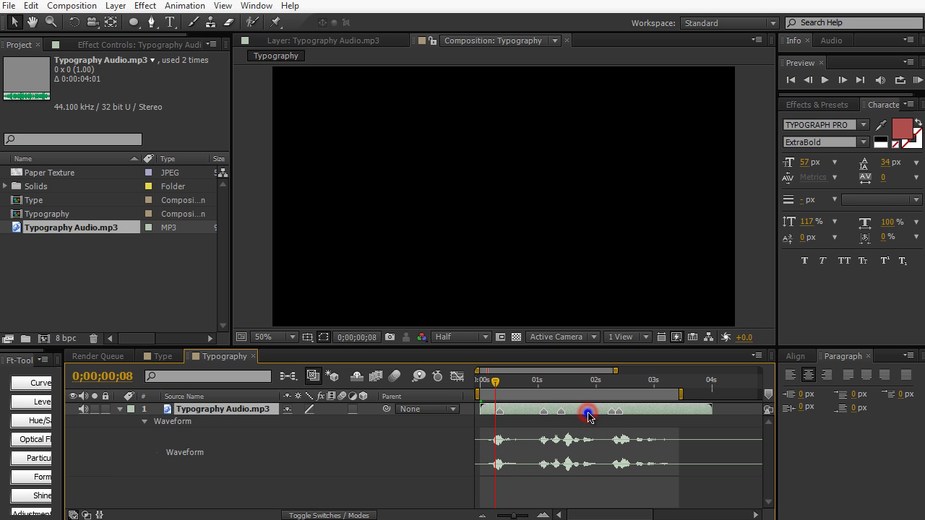
left_click(618, 460)
Create a black full-frame solid layer named BG.
key("ctrl+y")
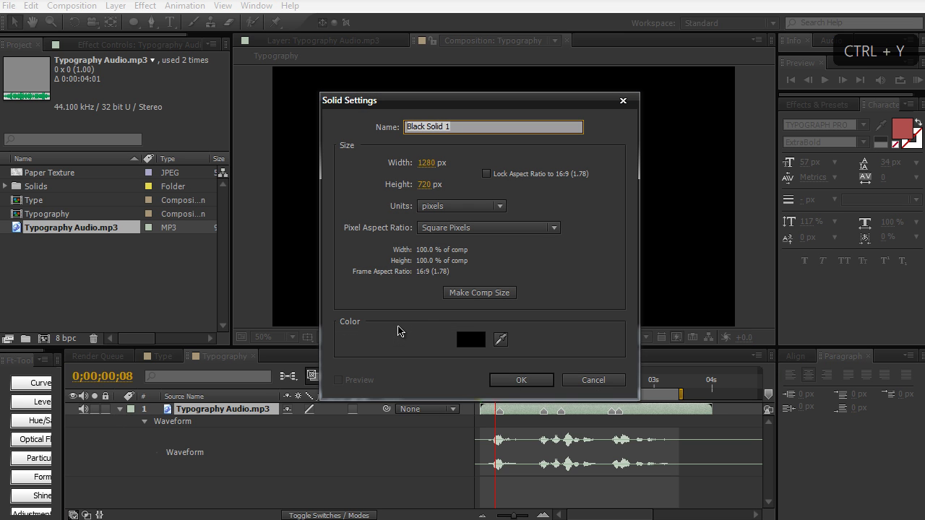
type("BG")
key("Return")
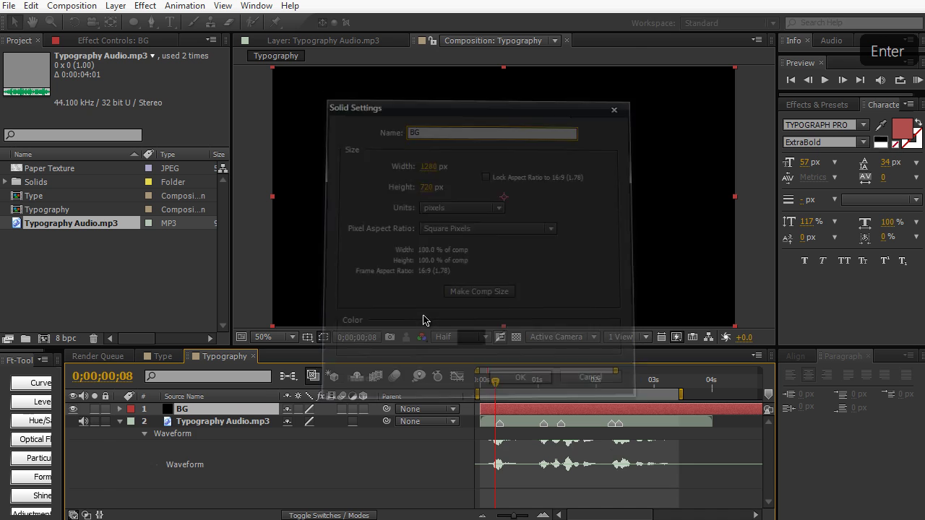
Find the Ramp effect, apply it to the BG layer and set its shape to Radial Ramp.
left_click(819, 105)
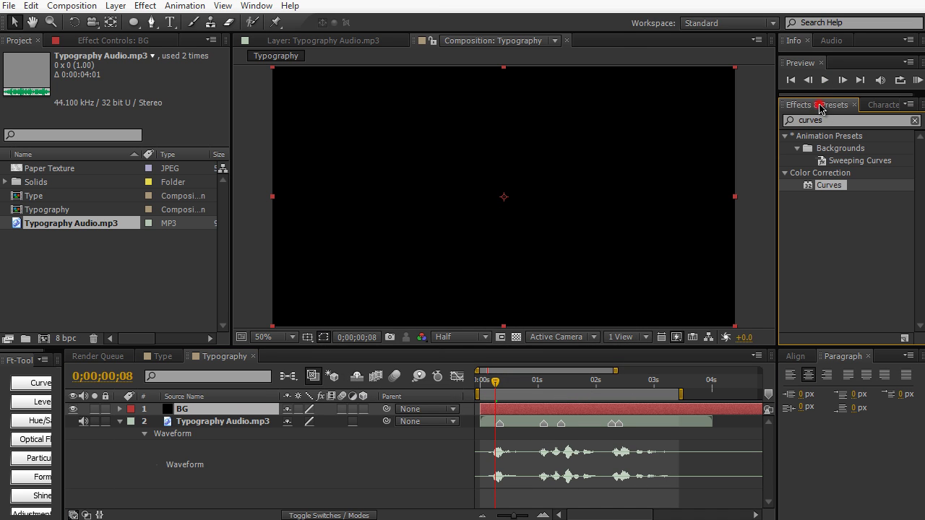
left_click(824, 121)
key("ctrl+a")
type("ramp")
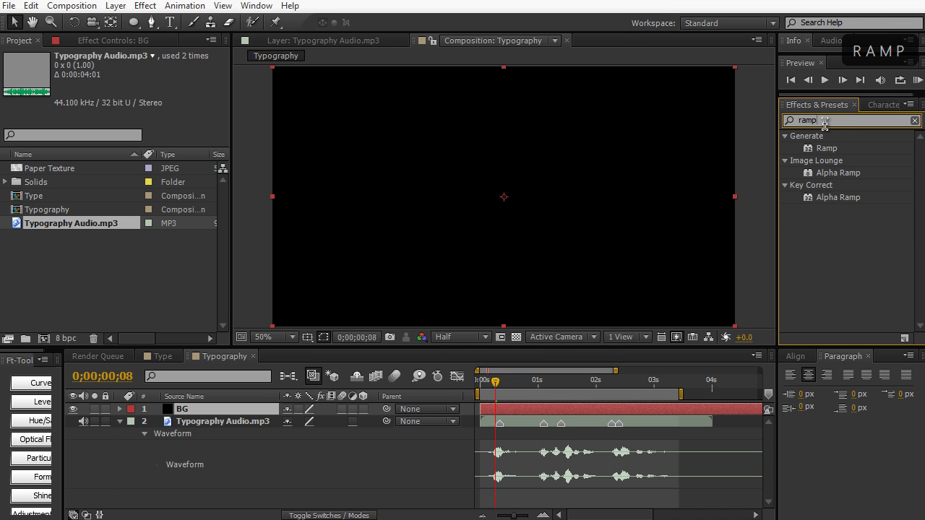
left_click_drag(826, 149, 555, 131)
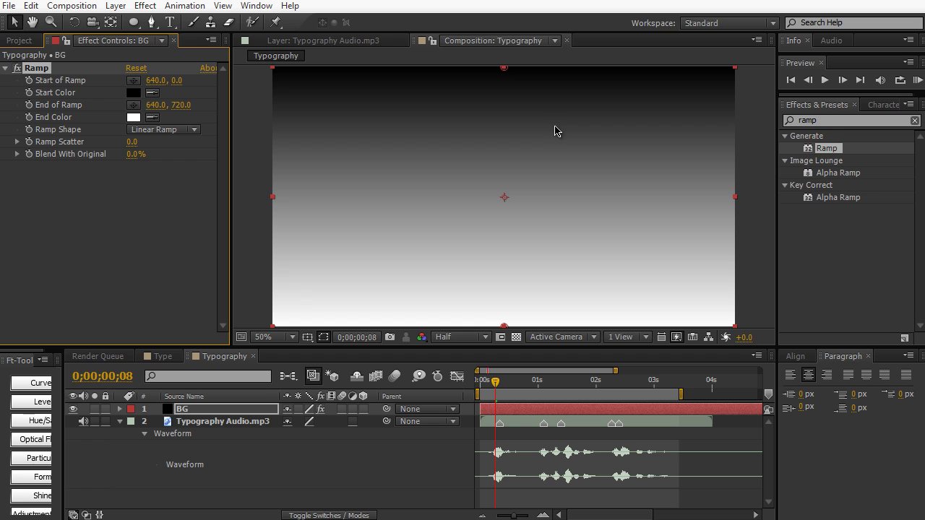
left_click(190, 132)
left_click(182, 159)
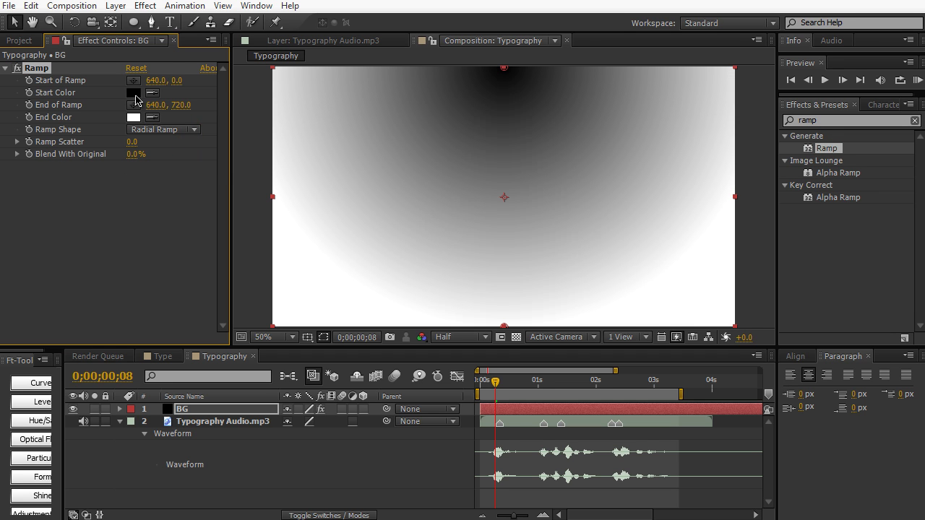
Set the ramp's start color to near-white FEFEFE and its end color to light gray.
left_click(133, 93)
left_click_drag(233, 308, 161, 287)
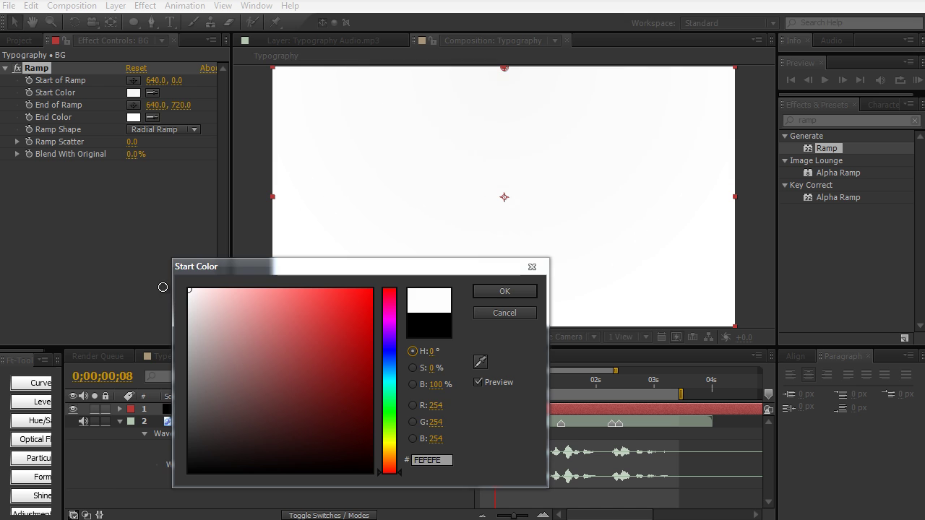
key("Return")
left_click(133, 117)
left_click_drag(221, 320, 173, 349)
key("Return")
Set the start of the ramp to 640, 304 and its end to 640, 1096, and deselect the layer.
left_click_drag(180, 81, 383, 93)
left_click_drag(181, 105, 448, 112)
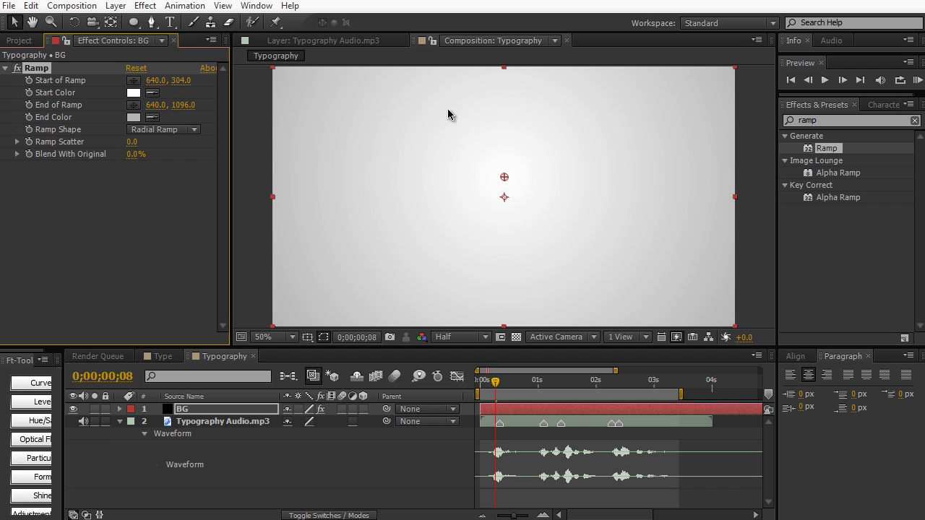
left_click(264, 126)
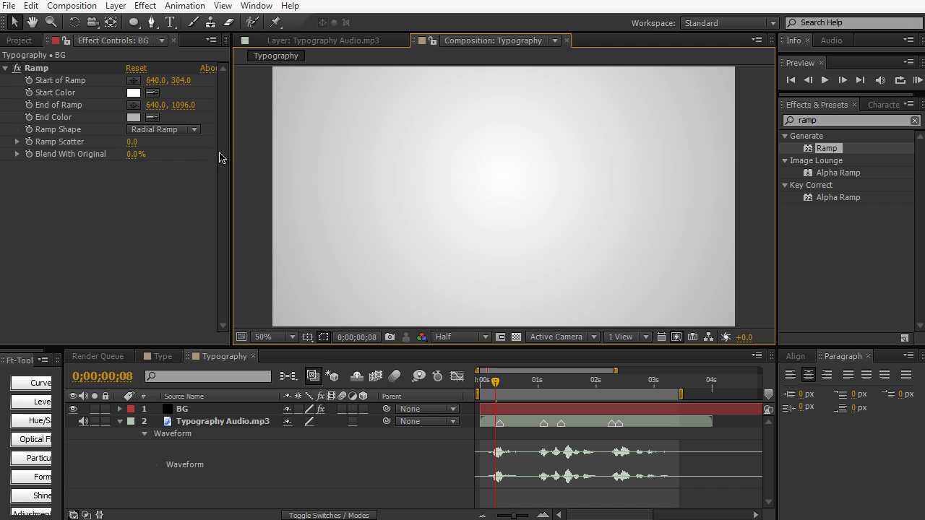
Add a text layer reading THIS and position it near the center of the frame.
left_click(171, 22)
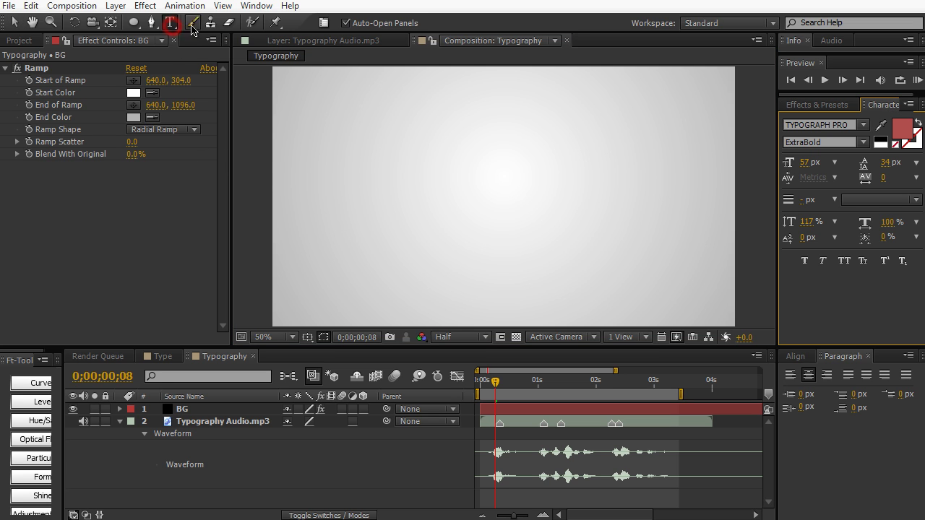
left_click(456, 193)
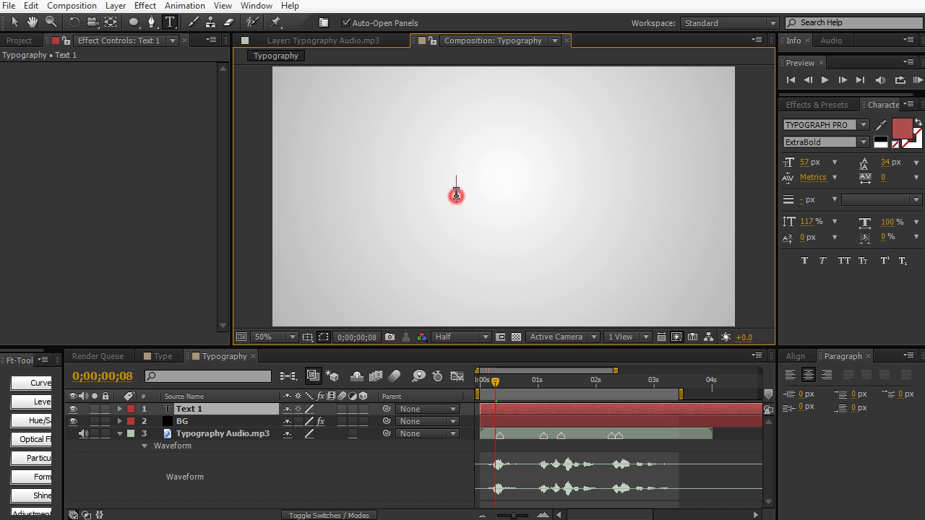
type("THIS")
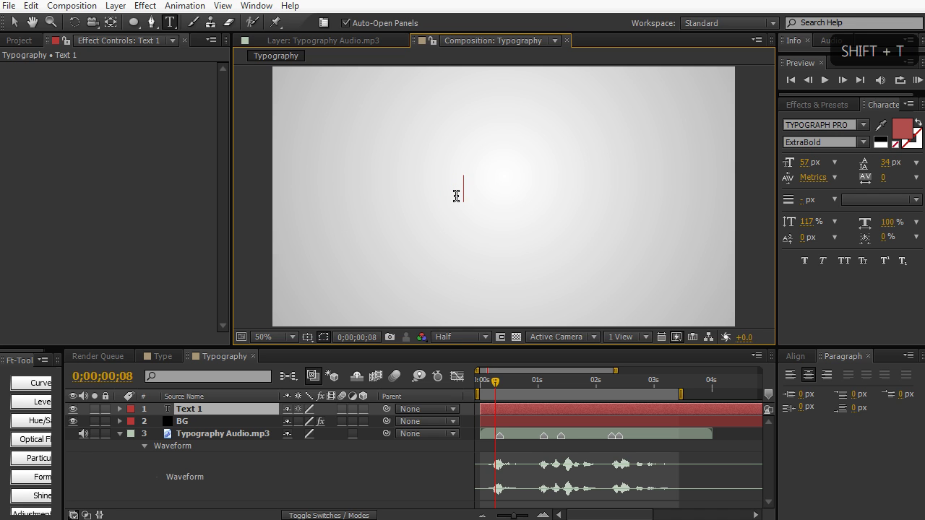
key("ctrl+a")
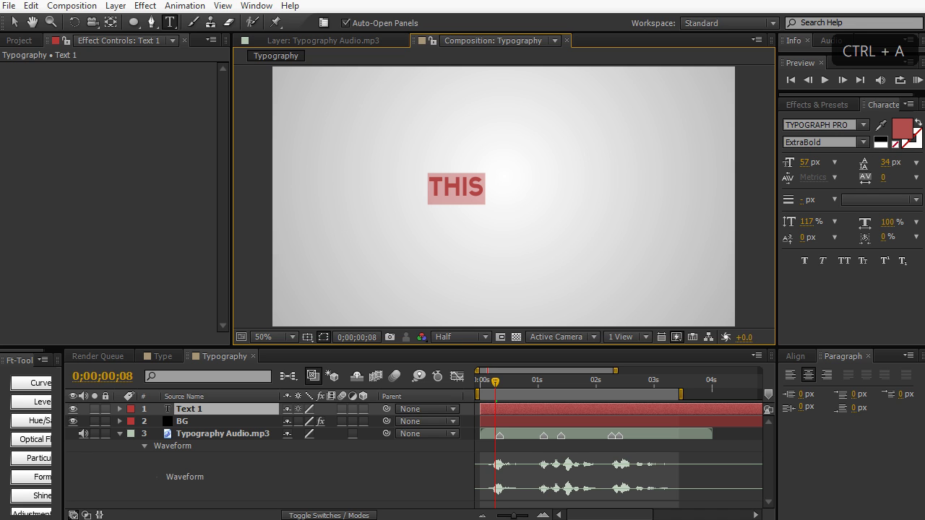
left_click(14, 22)
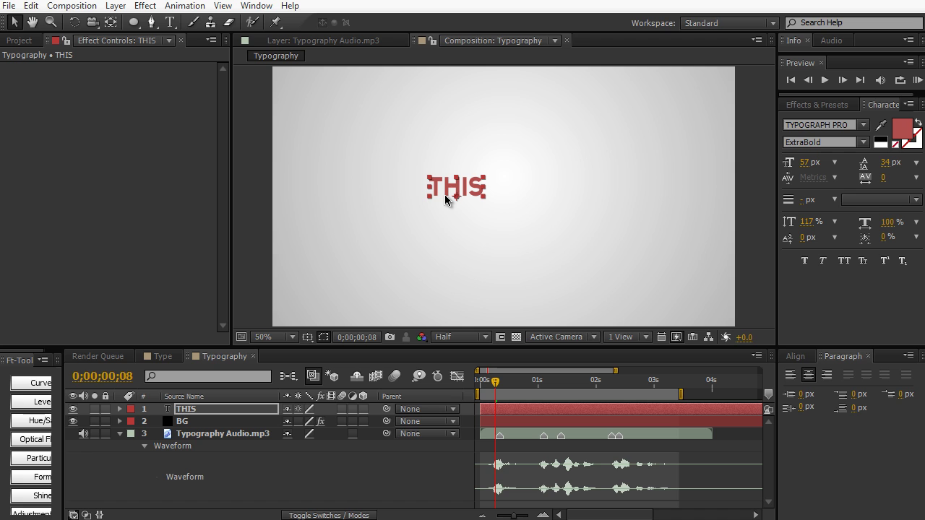
left_click_drag(447, 199, 470, 196)
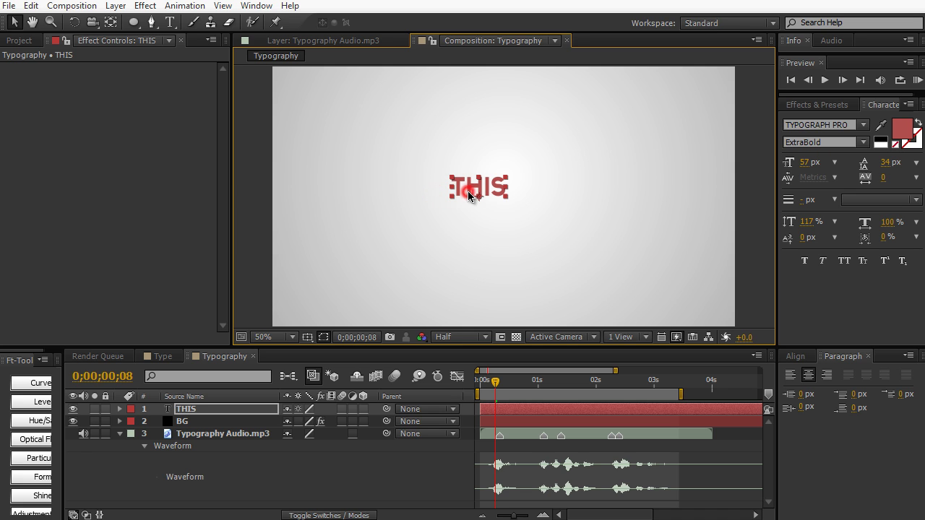
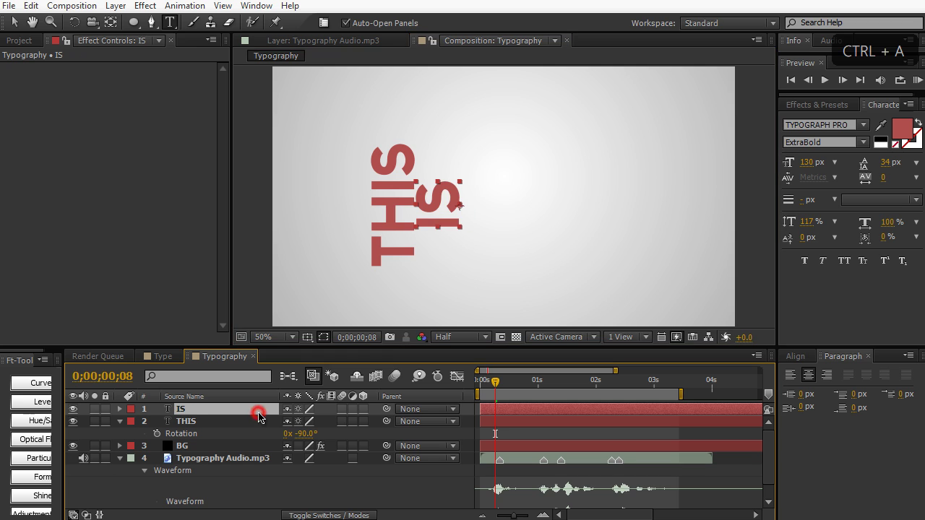
Set the rotation of the IS text layer to 0°.
key("r")
left_click(311, 425)
type("0x +0.0°")
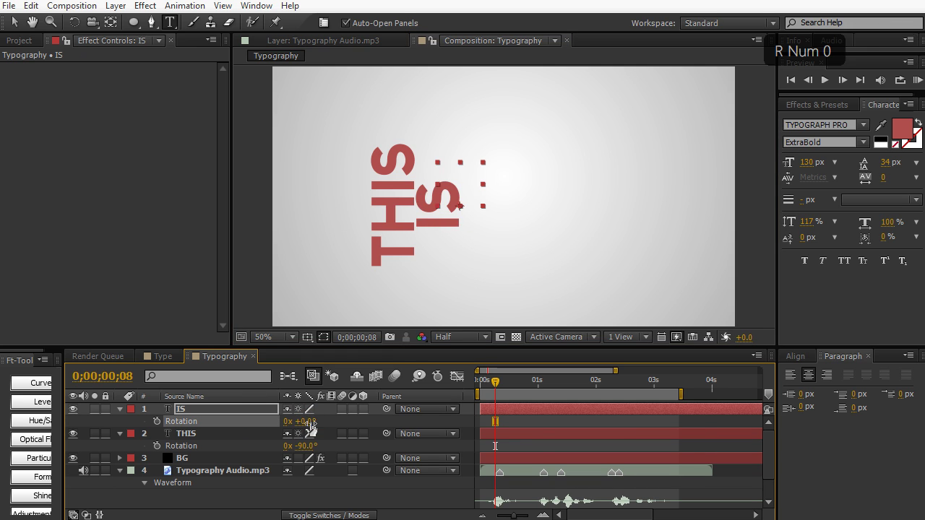
key("KP_Enter")
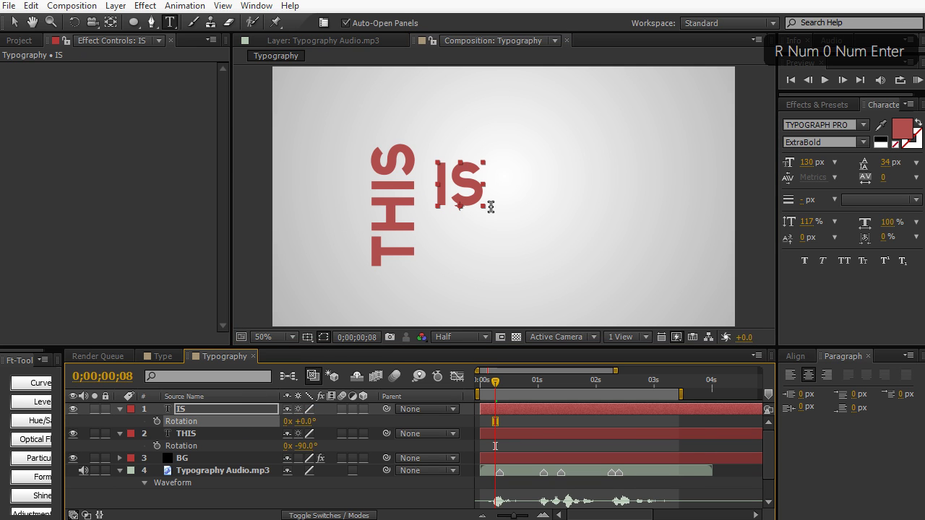
Change the IS text to the Tahoma font and reduce its size to 78 px.
left_click(865, 124)
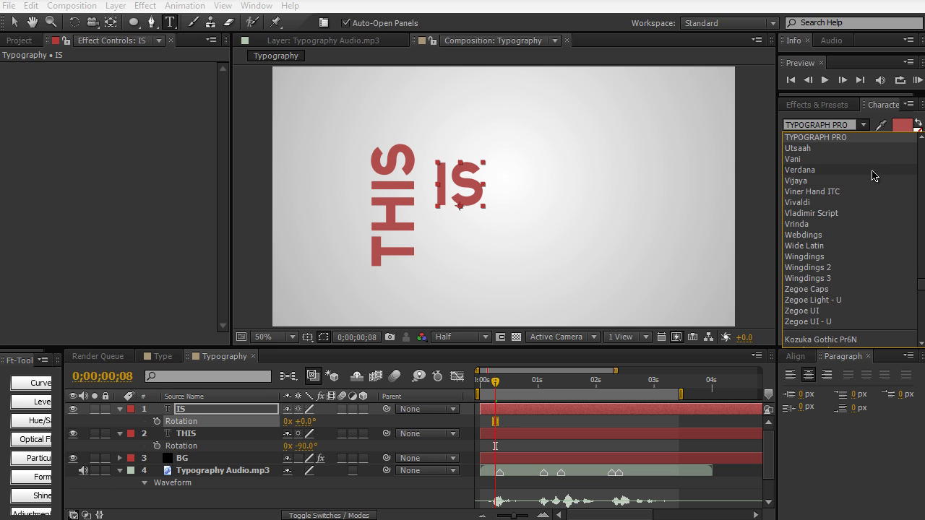
scroll(875, 206, "up", 4)
scroll(874, 206, "up", 5)
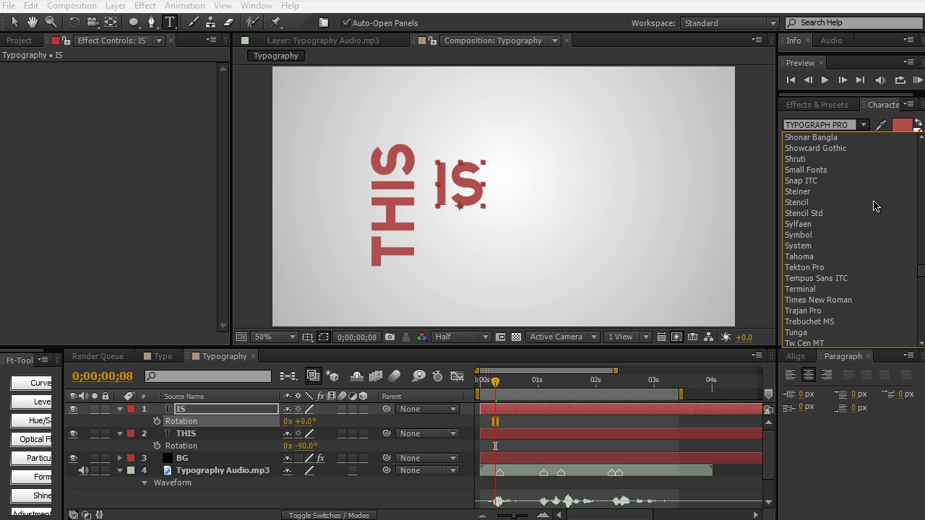
left_click(873, 256)
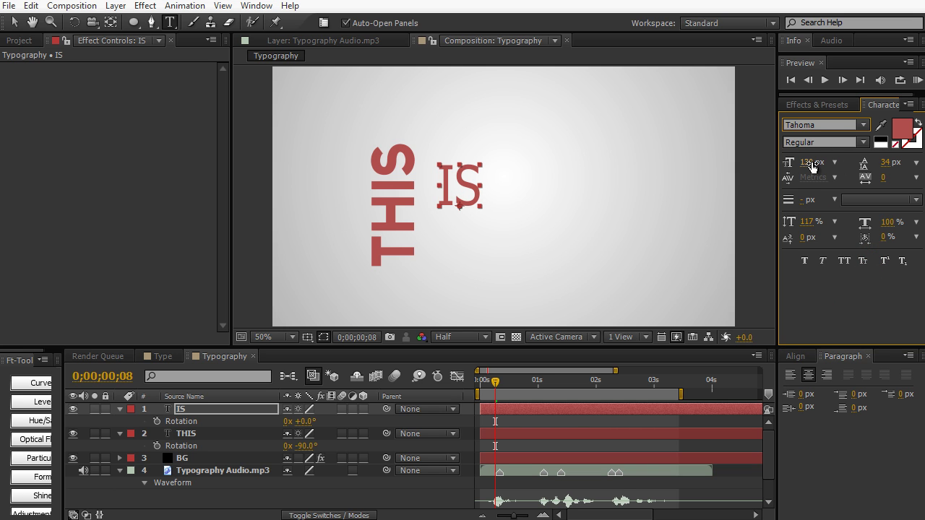
left_click_drag(810, 162, 772, 164)
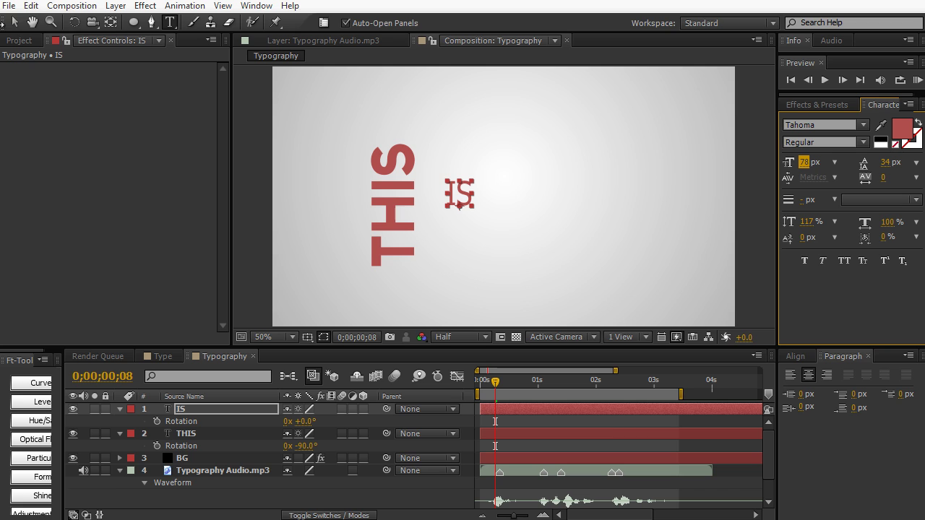
Move the word IS close beside the lower end of the vertical THIS, and deselect it.
left_click(14, 23)
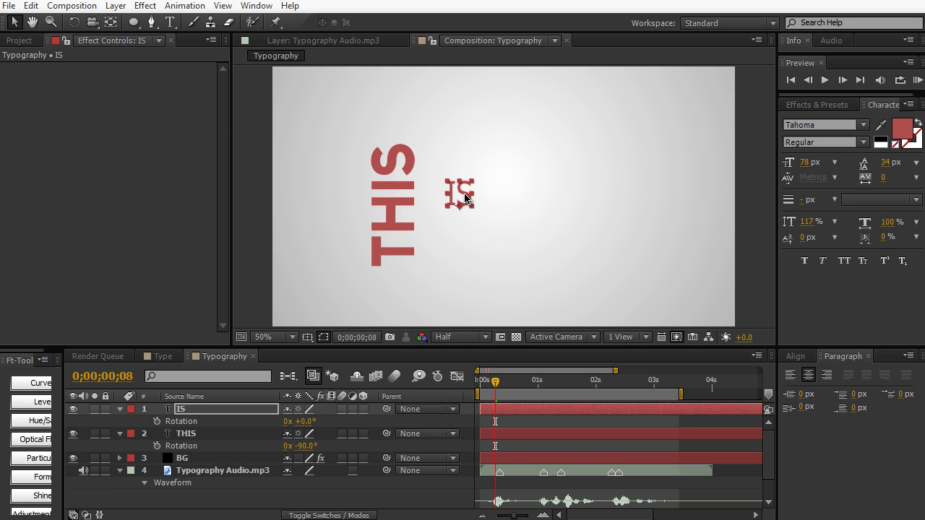
left_click_drag(463, 200, 440, 246)
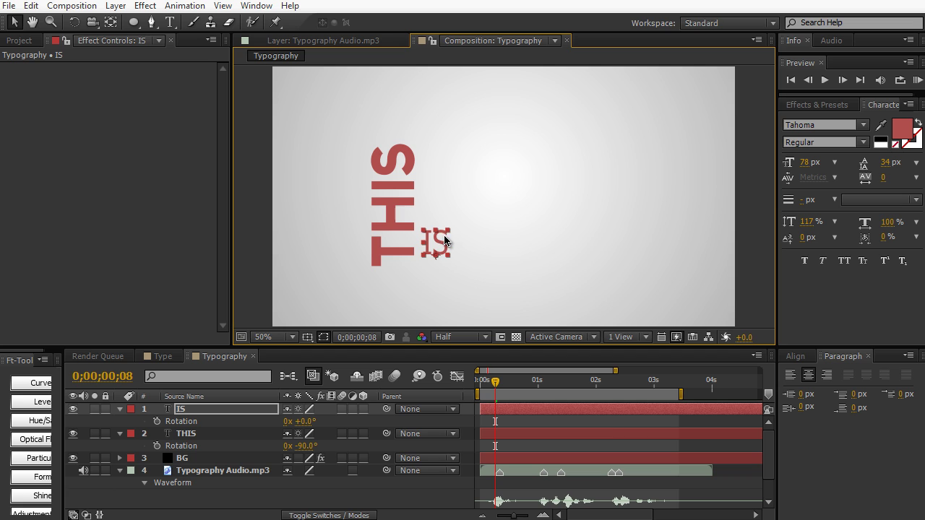
left_click(266, 201)
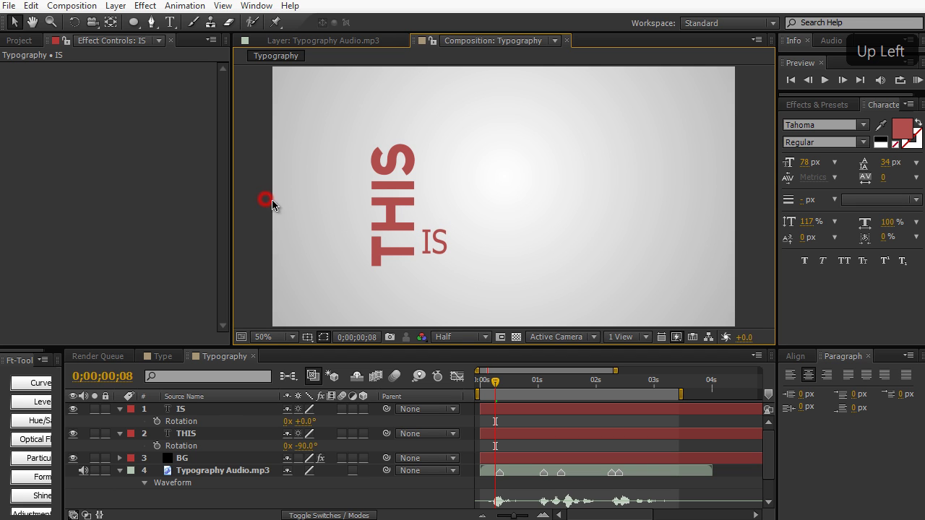
Set the IS text's size to 98 px and its font style to Bold.
left_click(217, 410)
left_click(807, 163)
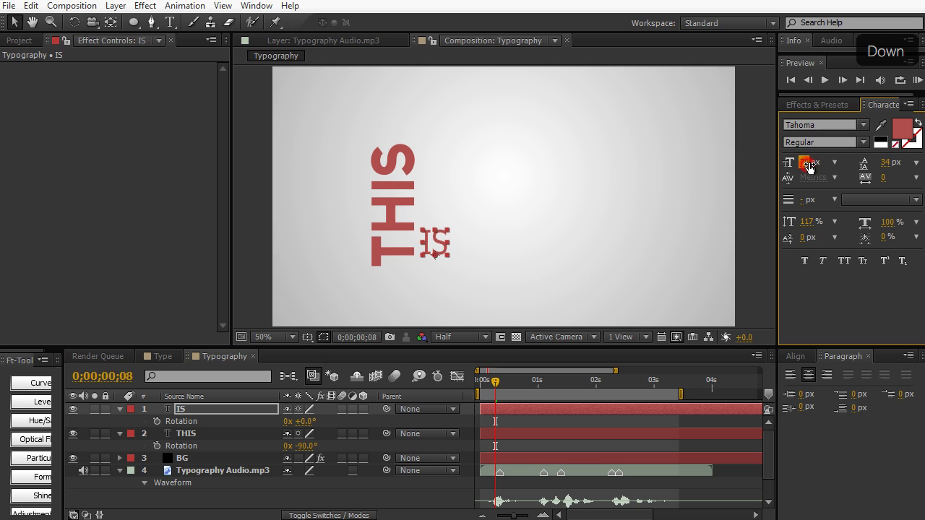
left_click_drag(808, 165, 832, 170)
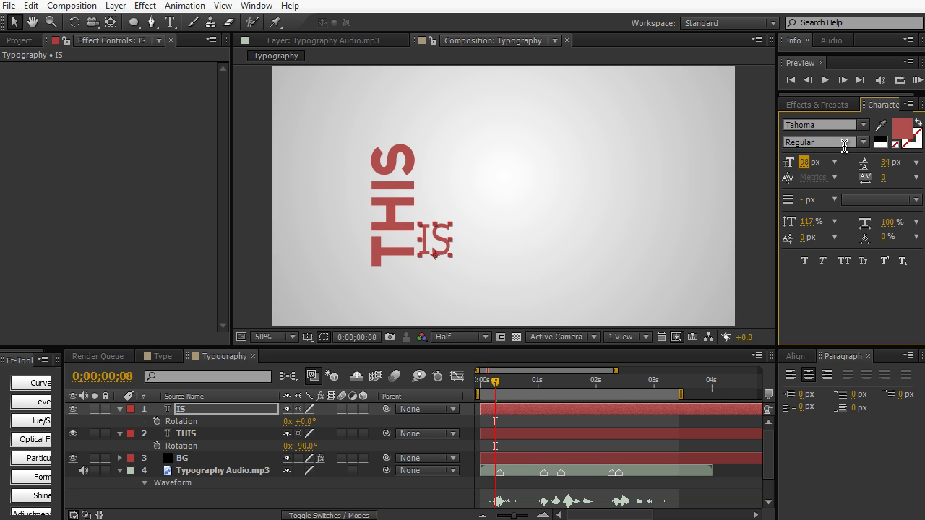
left_click(844, 142)
left_click(845, 175)
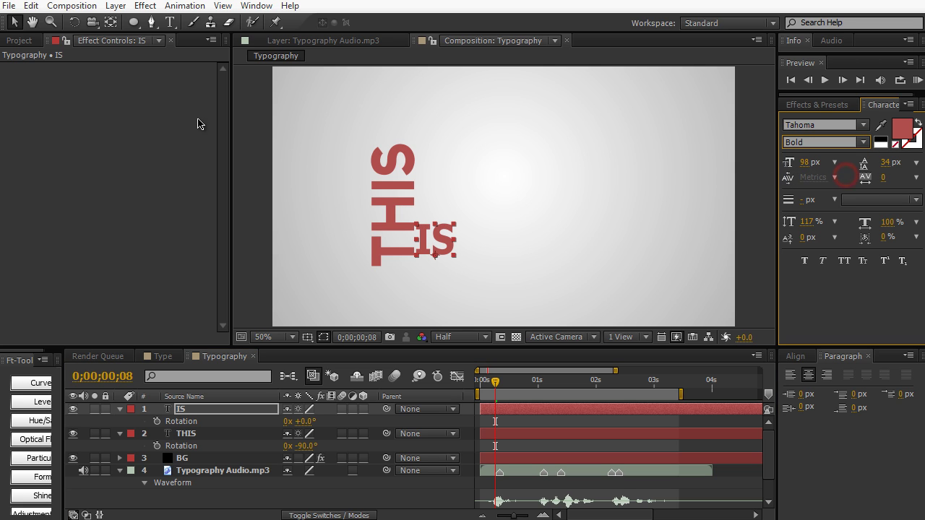
Return the IS text to Bold, nudge it slightly down beside the T of THIS, and deselect it.
key("Down")
key("Down")
key("Up")
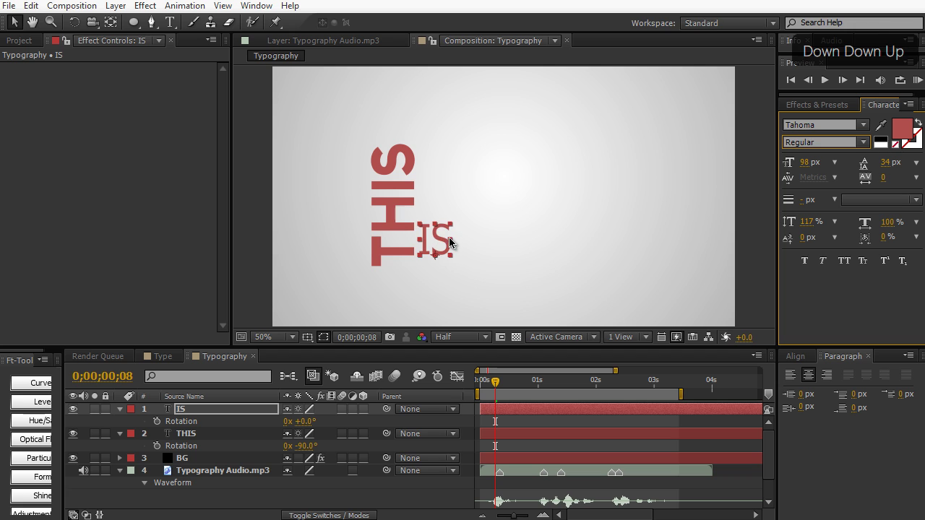
left_click(450, 243)
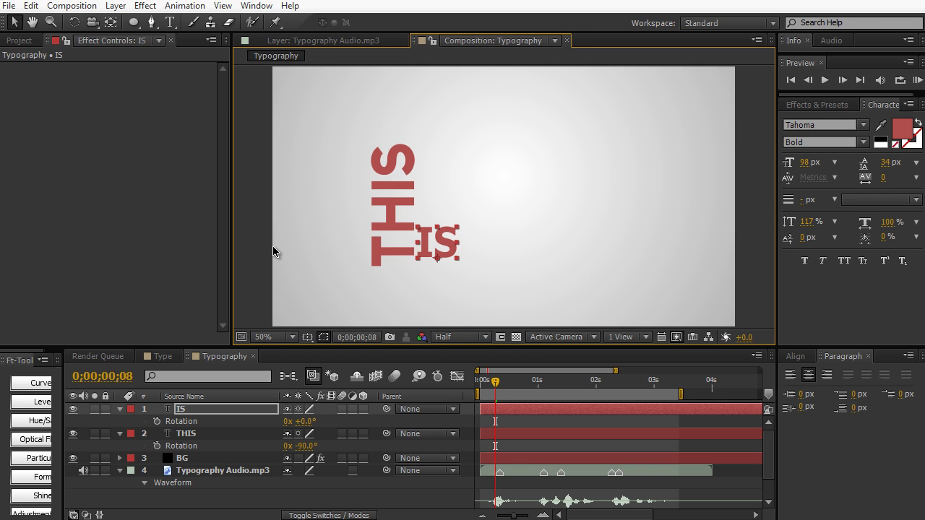
left_click(250, 247)
Go to the third audio marker at 0;00;01;12 and duplicate the IS text layer.
left_click_drag(498, 386, 561, 383)
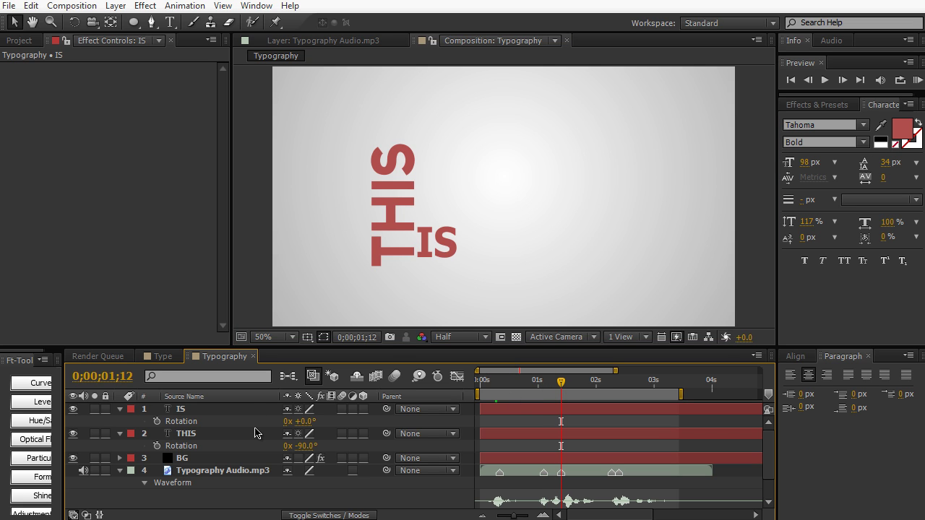
left_click(234, 409)
key("ctrl+d")
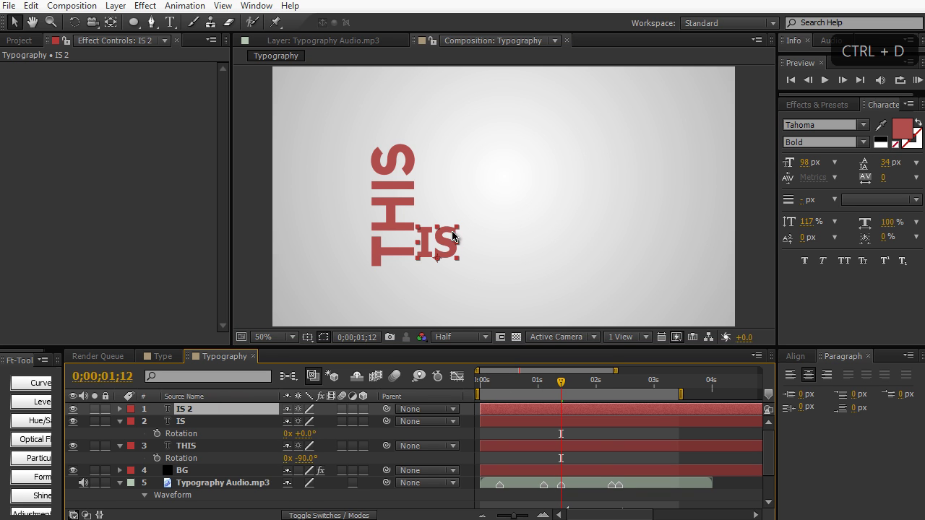
Move the duplicated IS text directly above the original IS and replace its text with TYPOGRAPHY.
left_click_drag(451, 239, 451, 202)
double_click(451, 202)
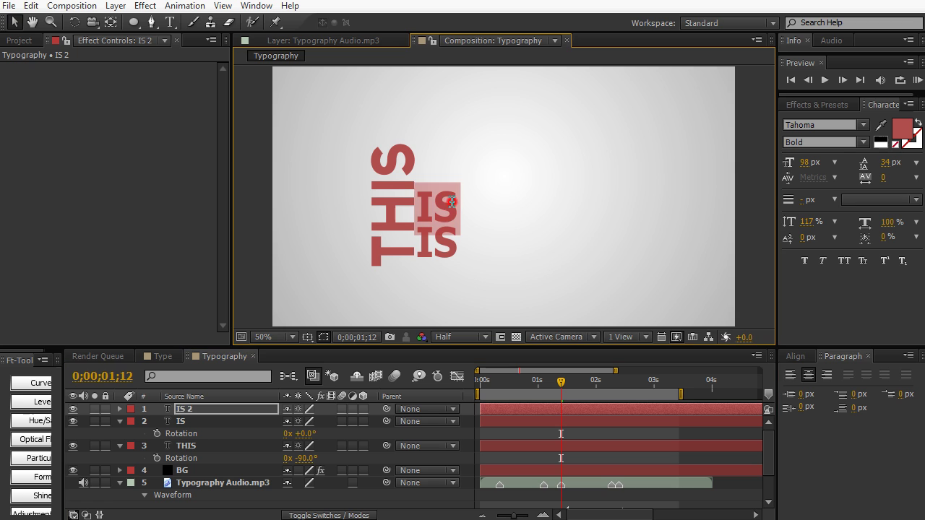
type("TYPOGRAPHY")
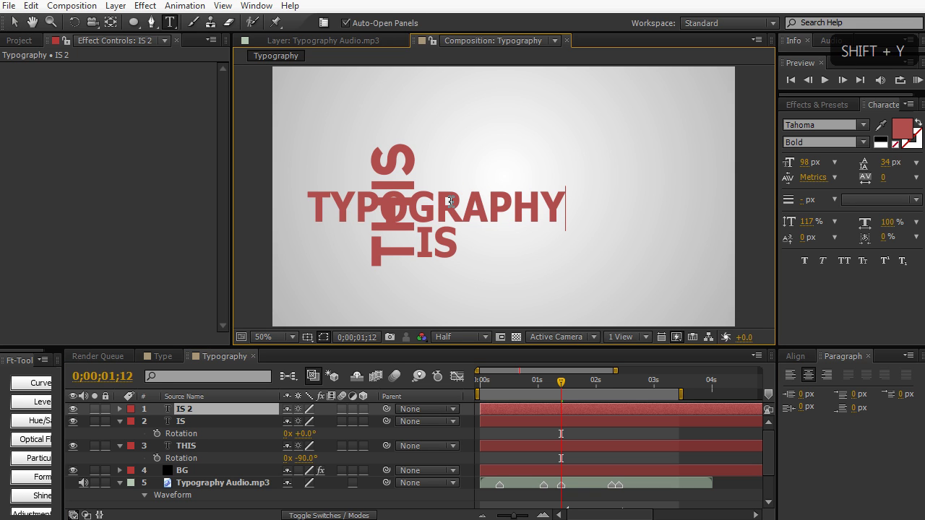
Set the font of the whole TYPOGRAPHY text to Rockwell and finish editing the text.
key("ctrl+a")
left_click(863, 125)
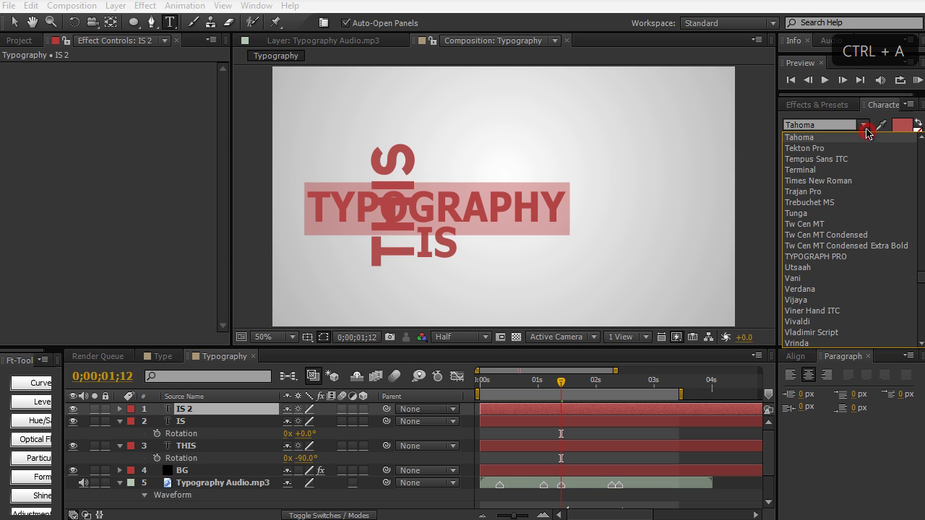
scroll(867, 235, "up", 7)
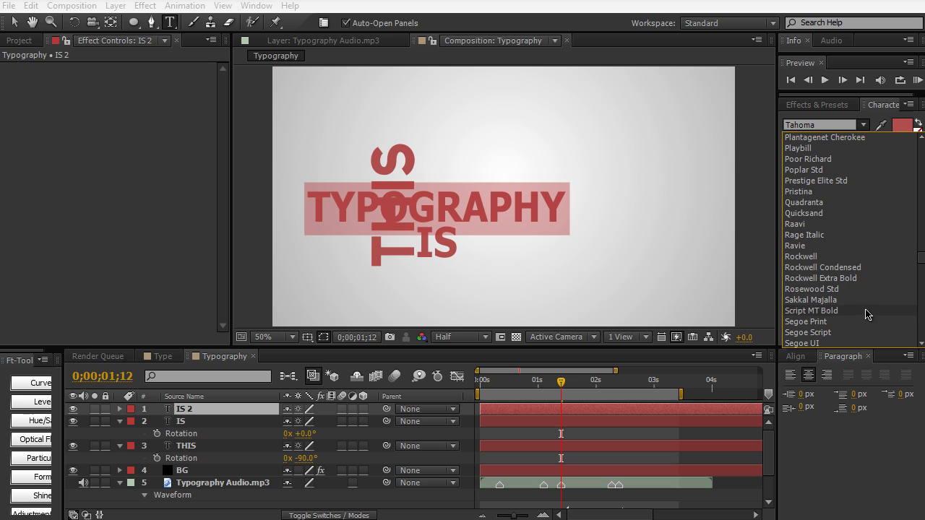
scroll(867, 317, "down", 2)
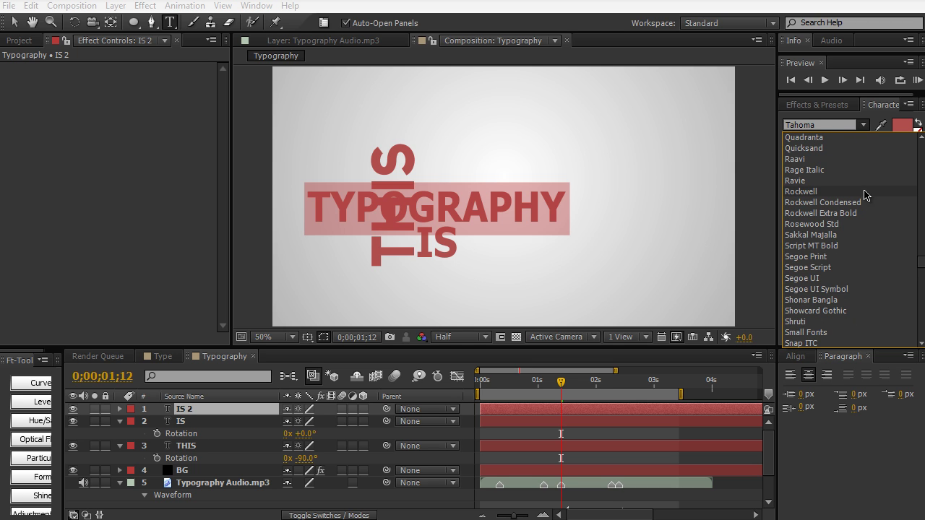
left_click(867, 191)
left_click(14, 22)
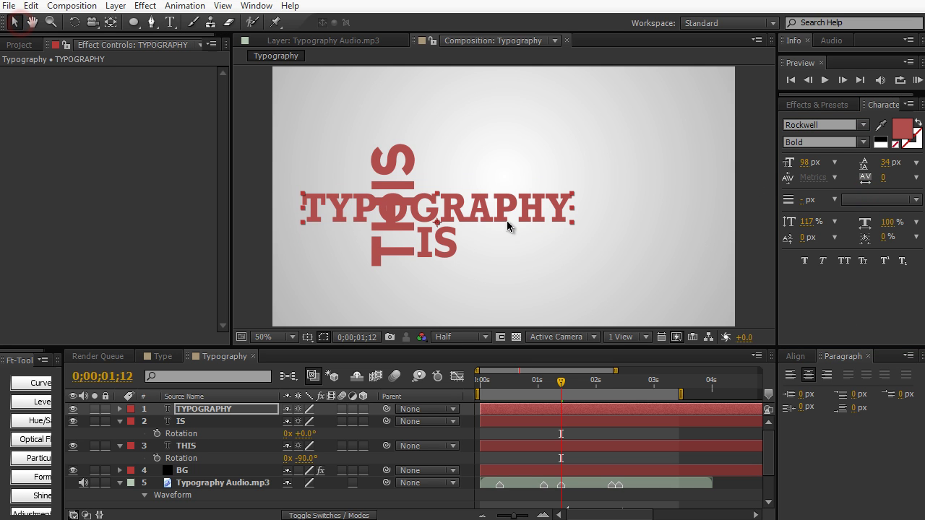
Place the word TYPOGRAPHY beside the vertical THIS, directly above IS, and nudge it slightly to align their starting edges.
left_click_drag(507, 226, 619, 214)
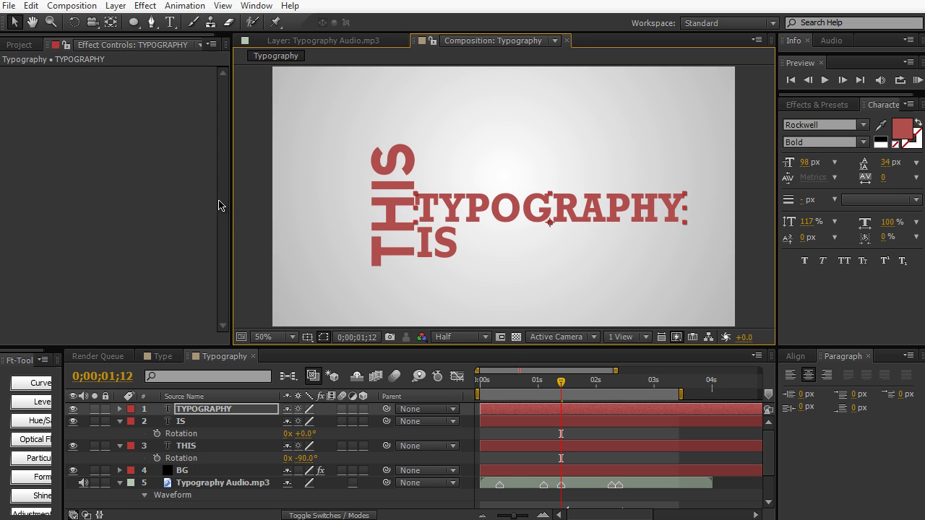
left_click(257, 198)
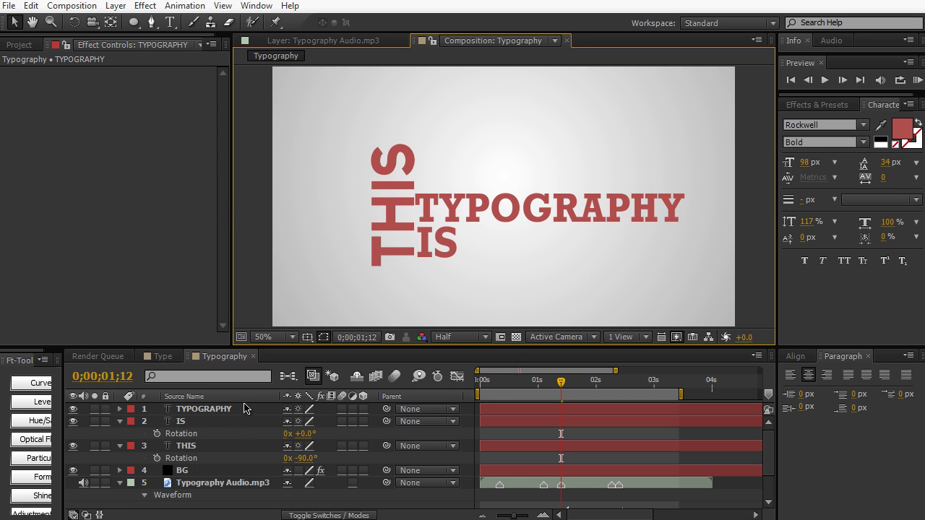
key("Right")
key("Right")
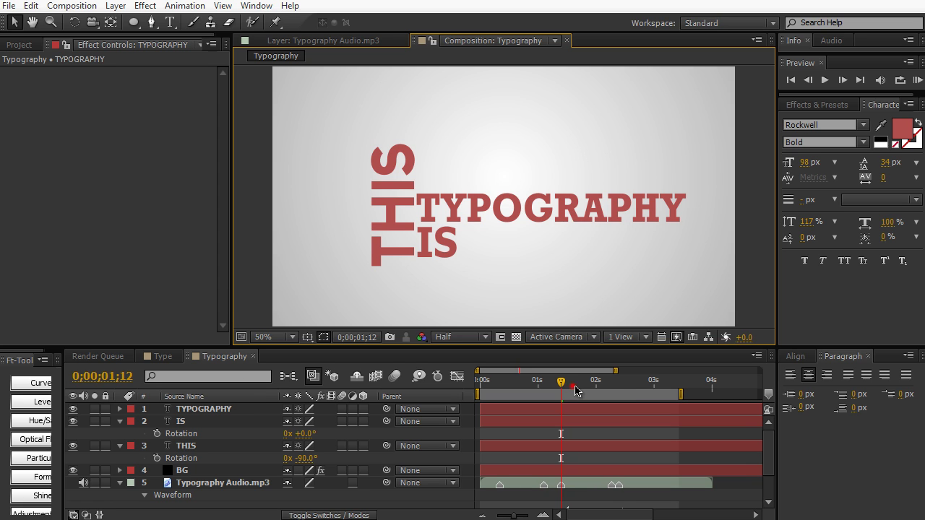
Go to 0;00;02;10, duplicate the IS text layer and set the copy's position to 454, 335, above TYPOGRAPHY.
left_click_drag(576, 390, 616, 390)
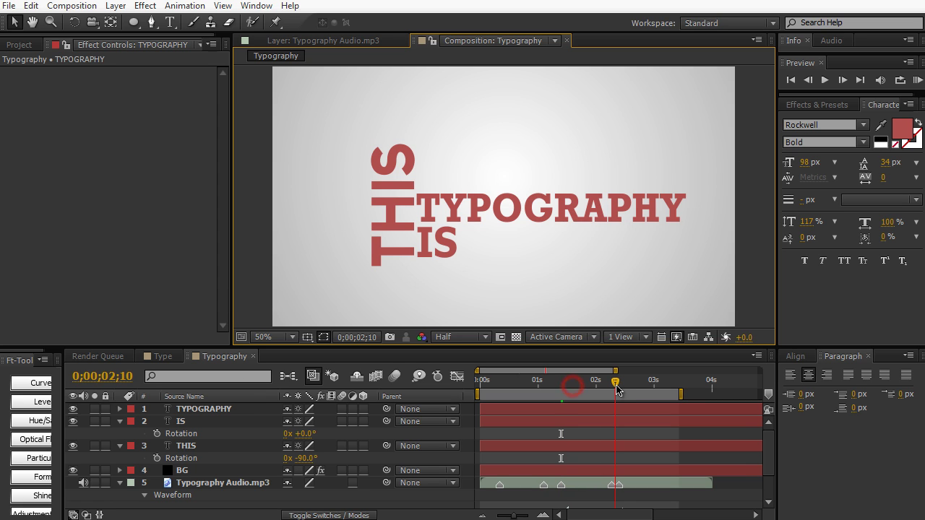
left_click(192, 422)
key("ctrl+d")
key("p")
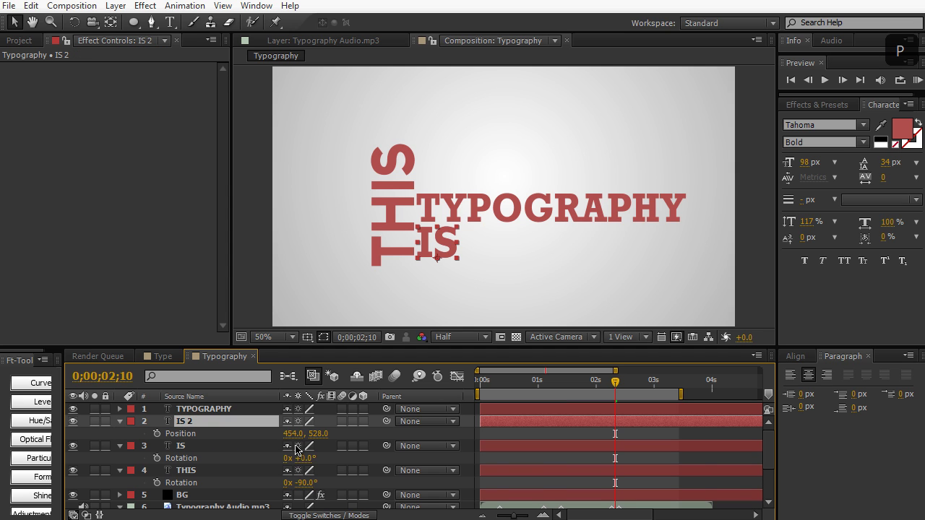
left_click_drag(323, 442, 183, 442)
key("ctrl+t")
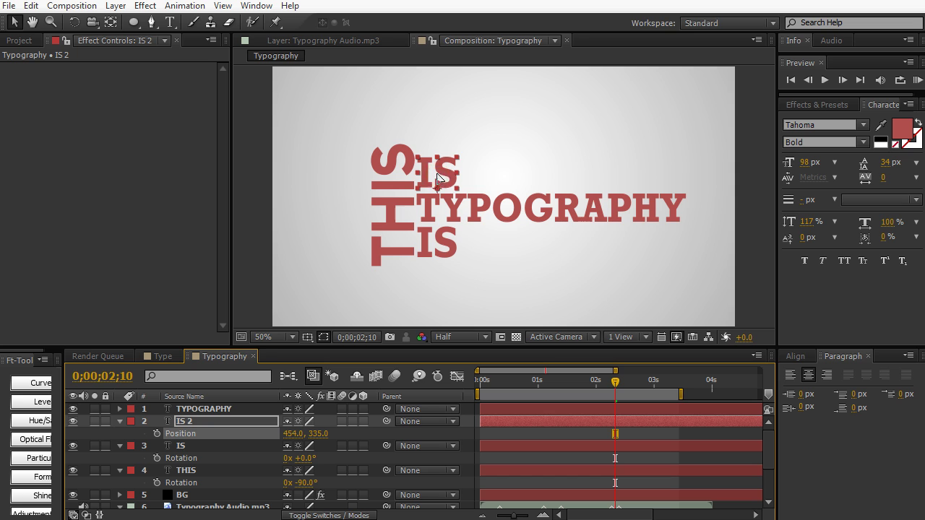
Replace the upper IS copy's text with IN and set its font to Lucida Sans Unicode.
double_click(437, 174)
type("IN")
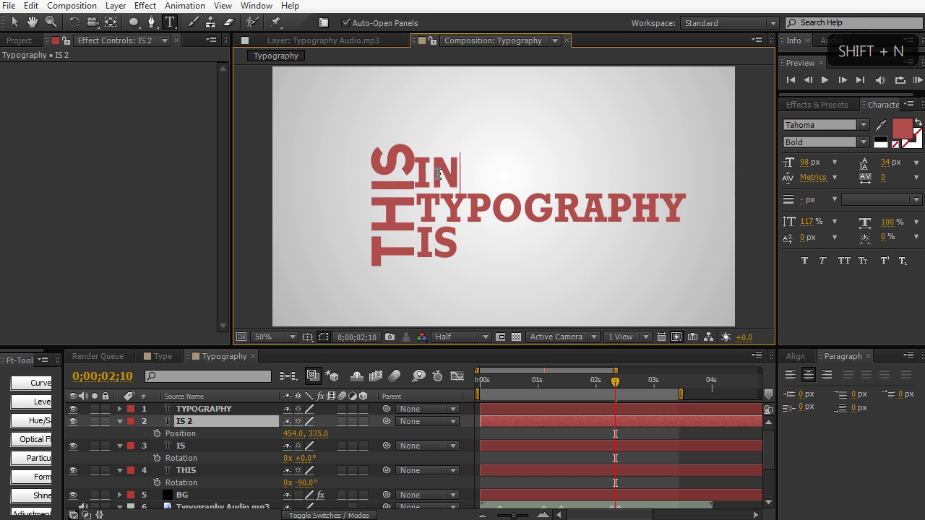
key("ctrl+a")
left_click(867, 124)
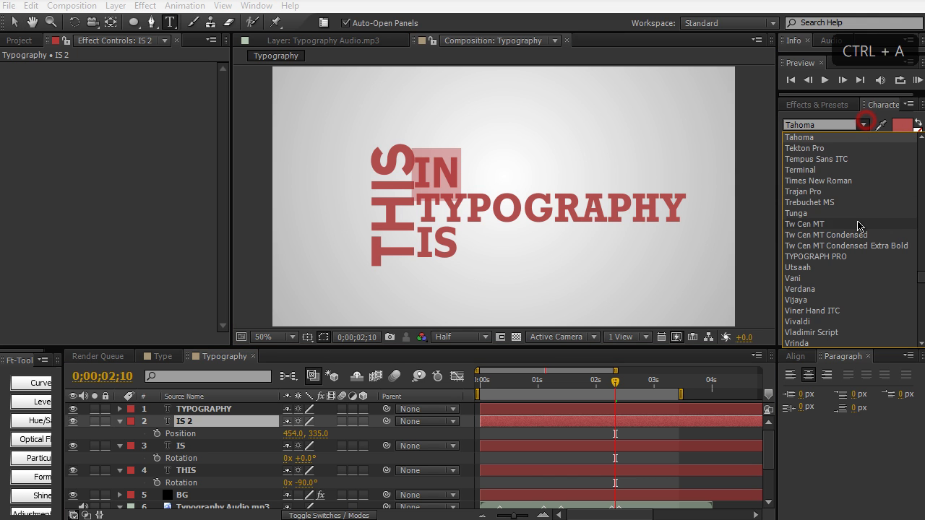
scroll(865, 182, "up", 10)
scroll(866, 181, "up", 15)
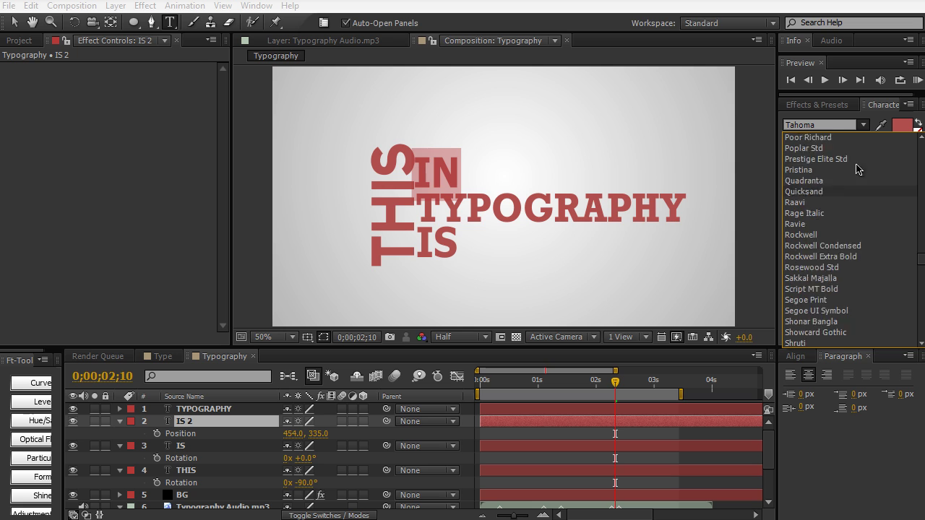
left_click(860, 246)
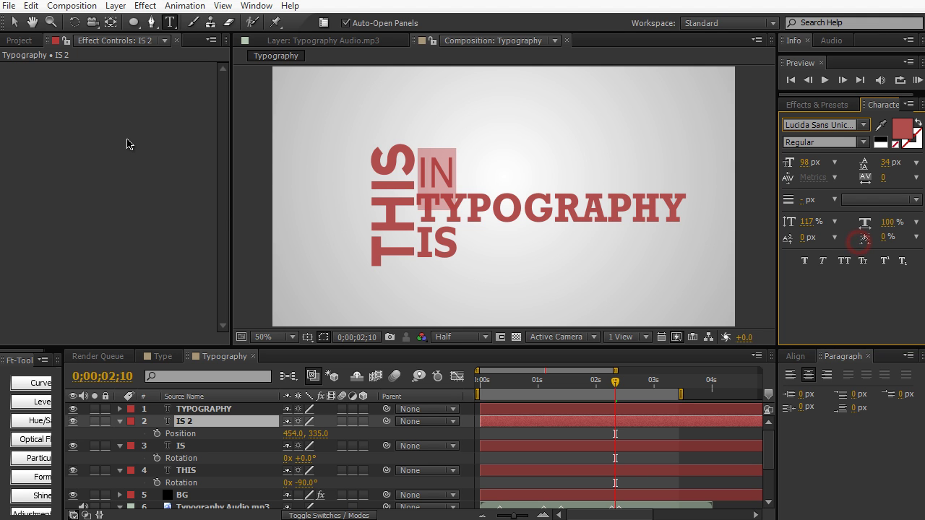
left_click(14, 22)
left_click(266, 167)
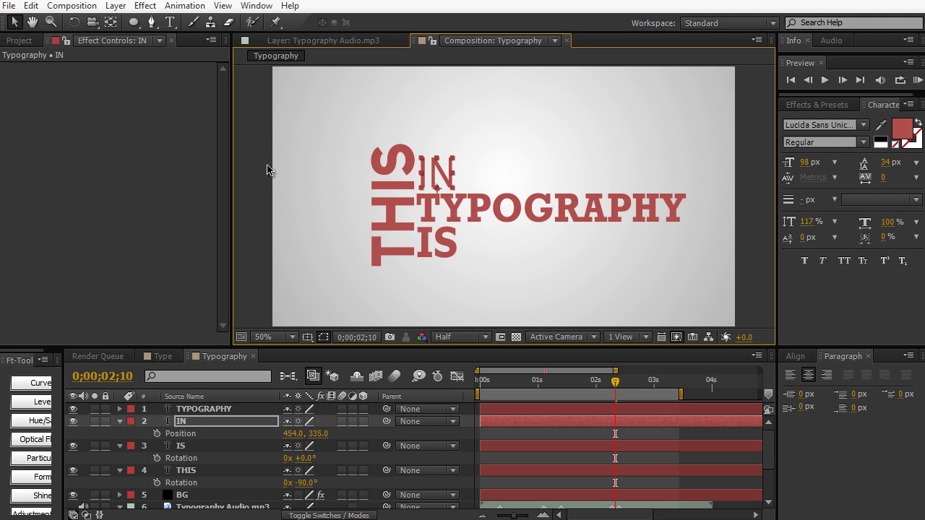
Duplicate the TYPOGRAPHY text layer and set the copy's position to 770, 238, above the word IN.
left_click(217, 409)
key("ctrl+d")
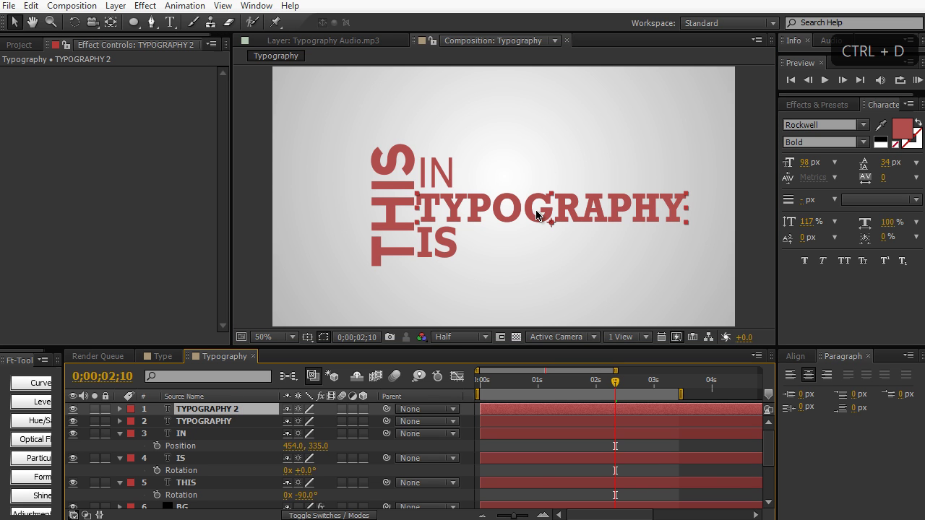
left_click(538, 209)
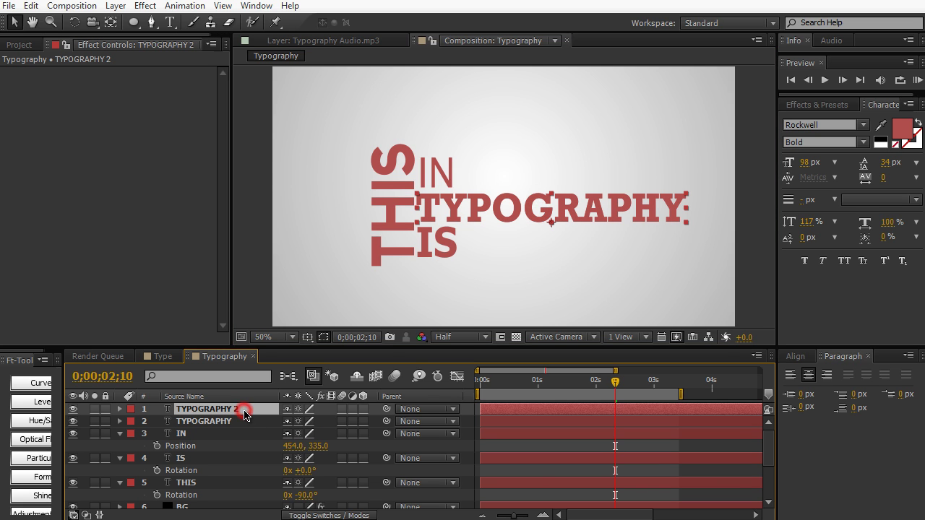
key("p")
left_click_drag(316, 426, 143, 458)
Replace the upper TYPOGRAPHY copy's text with AFTER EFFECTS.
double_click(652, 147)
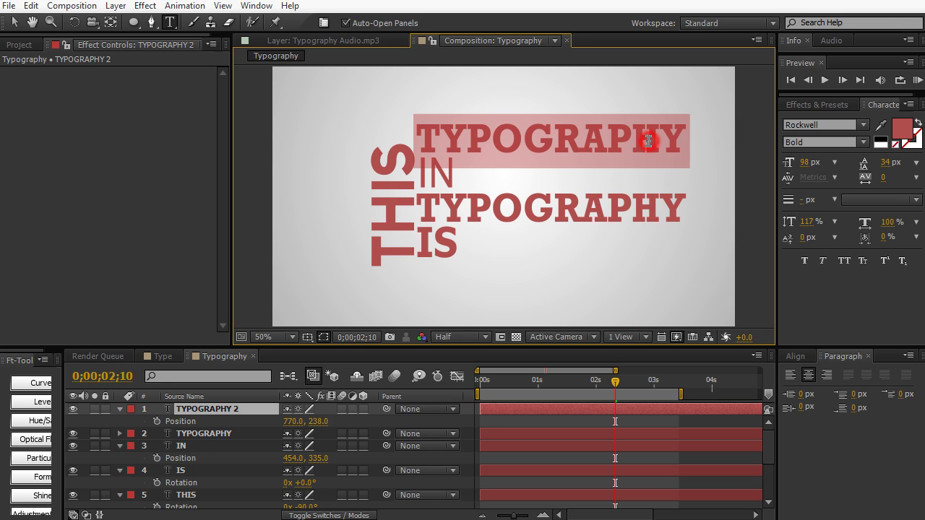
left_click_drag(653, 152, 653, 148)
type("AFTER EFFECTS")
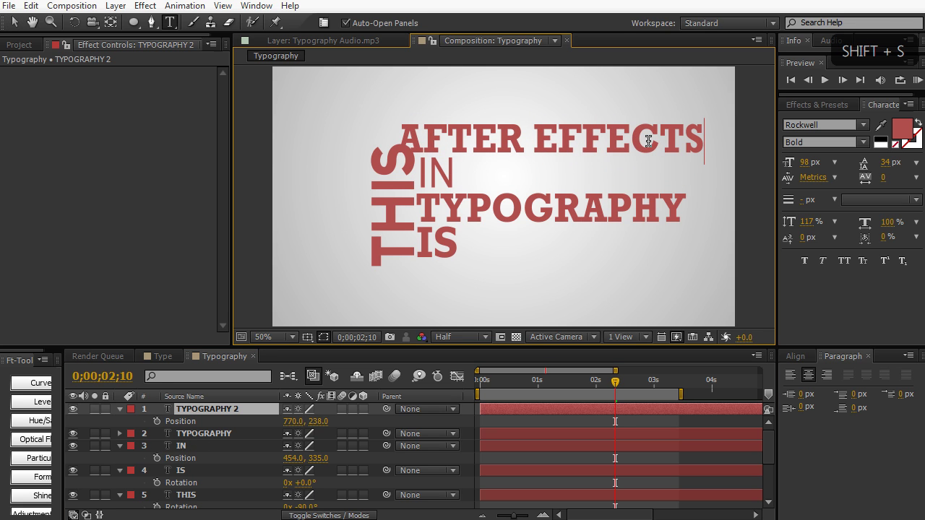
Set the AFTER EFFECTS text's font to Franchise and its size to 135 px.
key("ctrl+a")
left_click(863, 125)
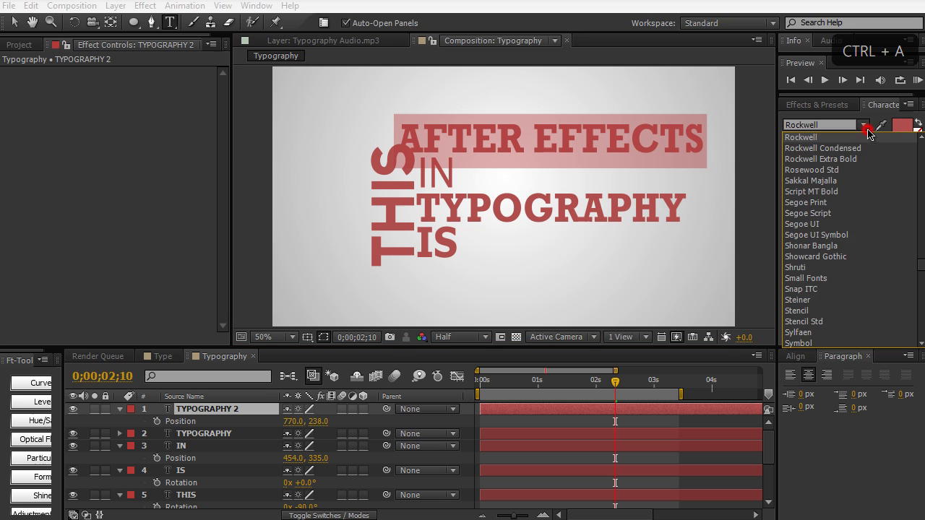
scroll(873, 243, "up", 5)
scroll(872, 243, "up", 20)
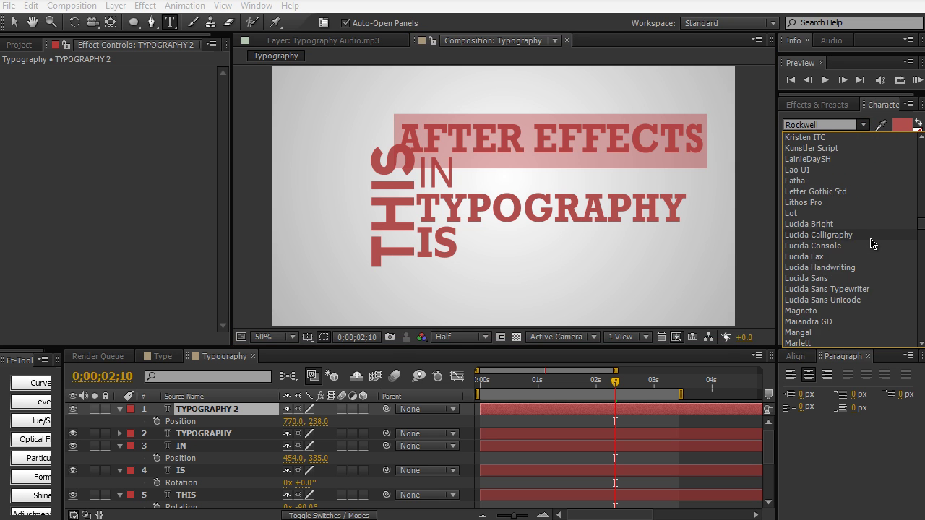
scroll(872, 243, "up", 8)
left_click(868, 173)
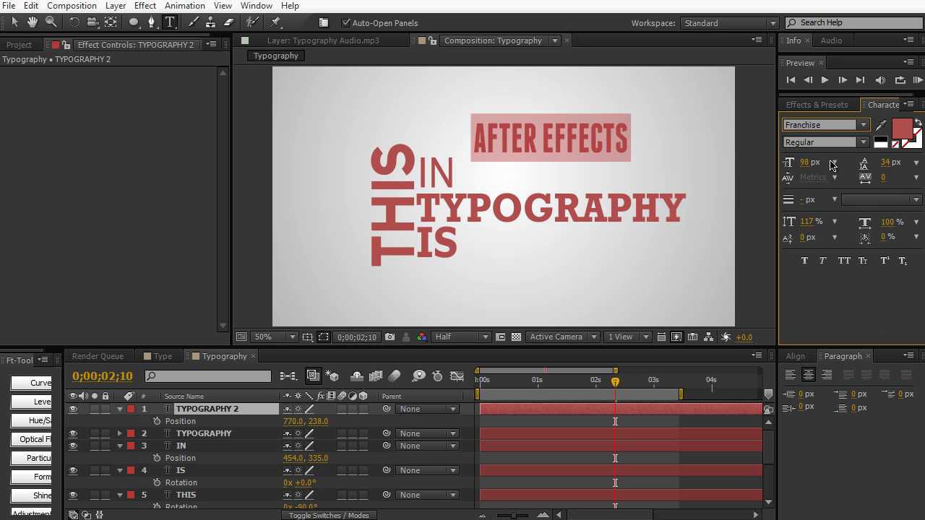
left_click_drag(808, 161, 838, 162)
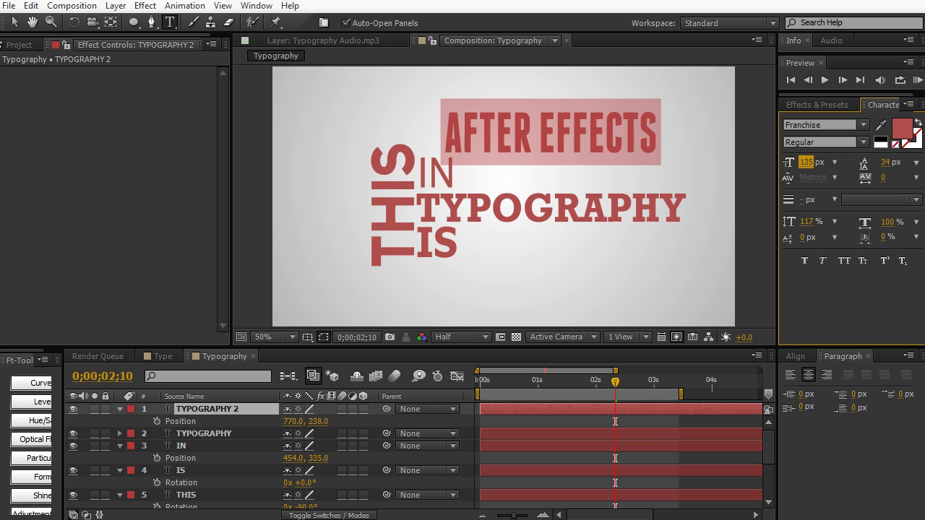
Move AFTER EFFECTS to position 702, 242, just above IN and lined up with its starting edge, and deselect it.
left_click(15, 22)
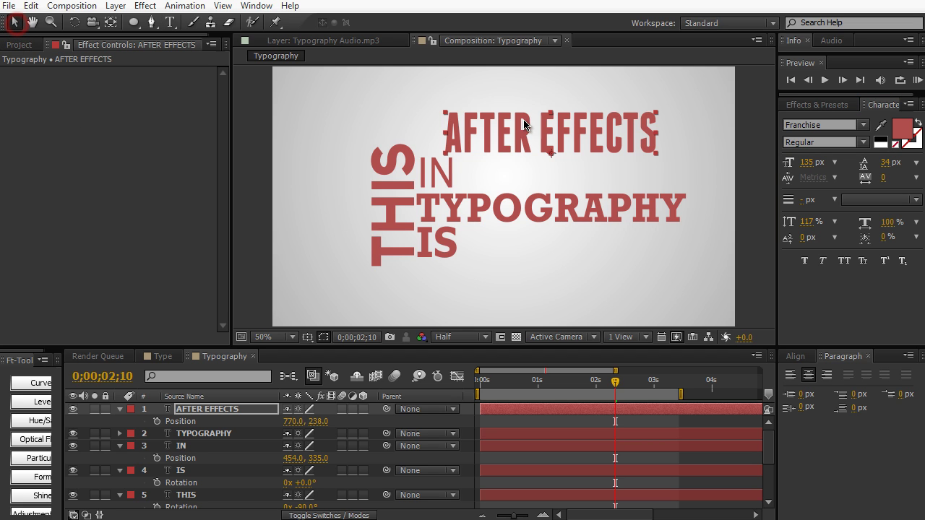
left_click_drag(524, 125, 496, 129)
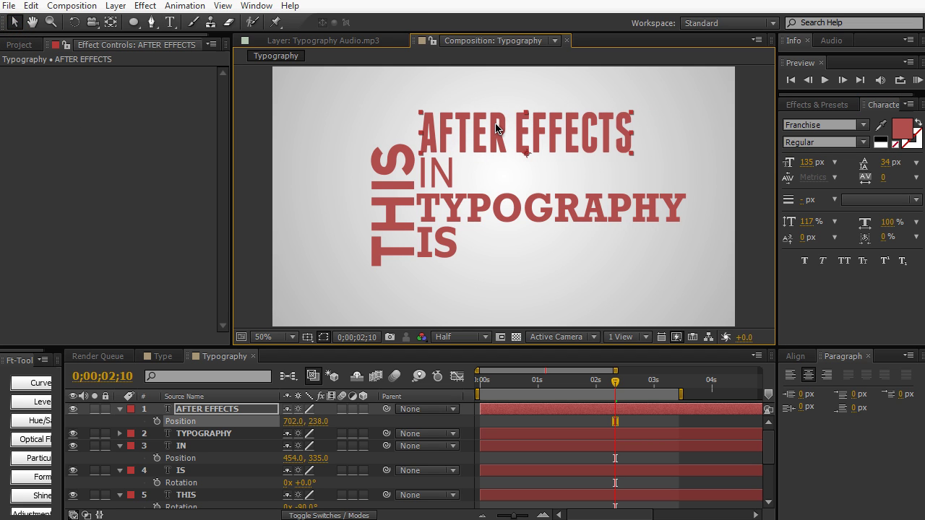
key("Down")
key("Down")
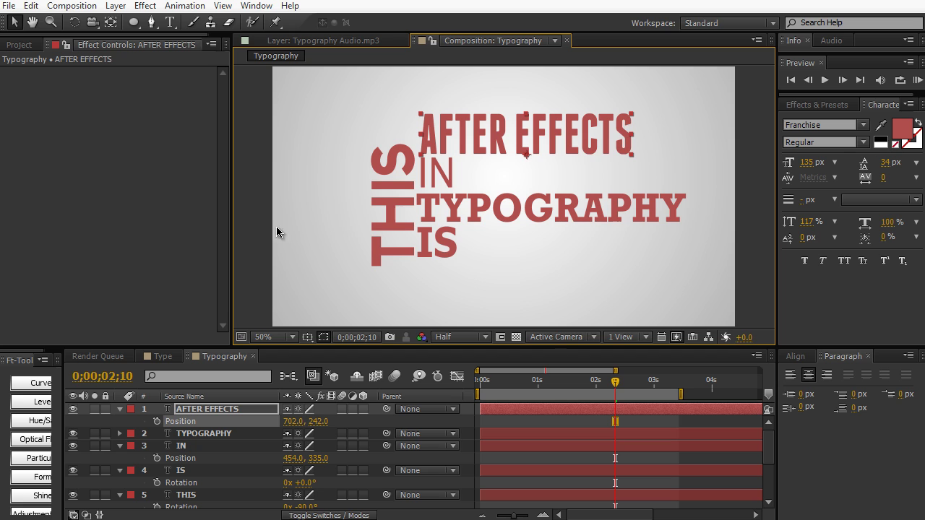
left_click(262, 157)
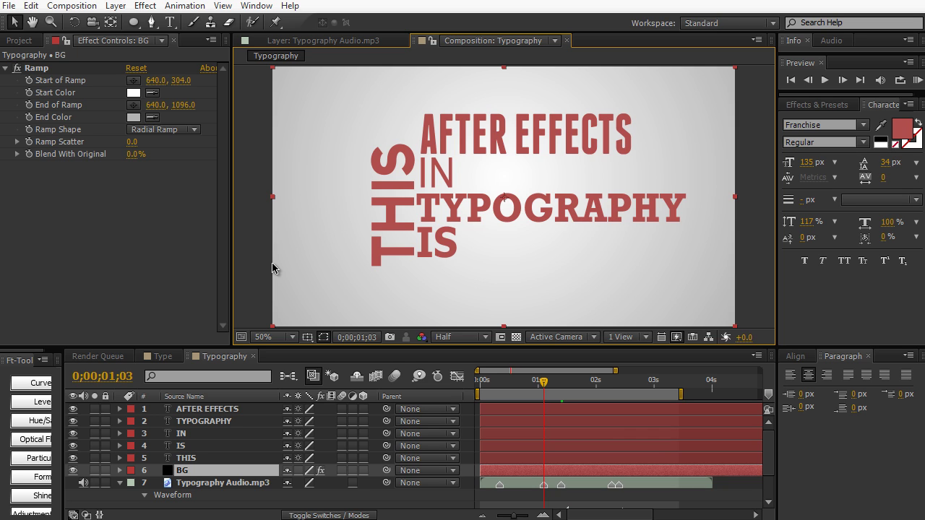
Trim the start of the IS layer to the second audio marker at 0;00;01;03.
left_click_drag(543, 381, 478, 381)
left_click(210, 460)
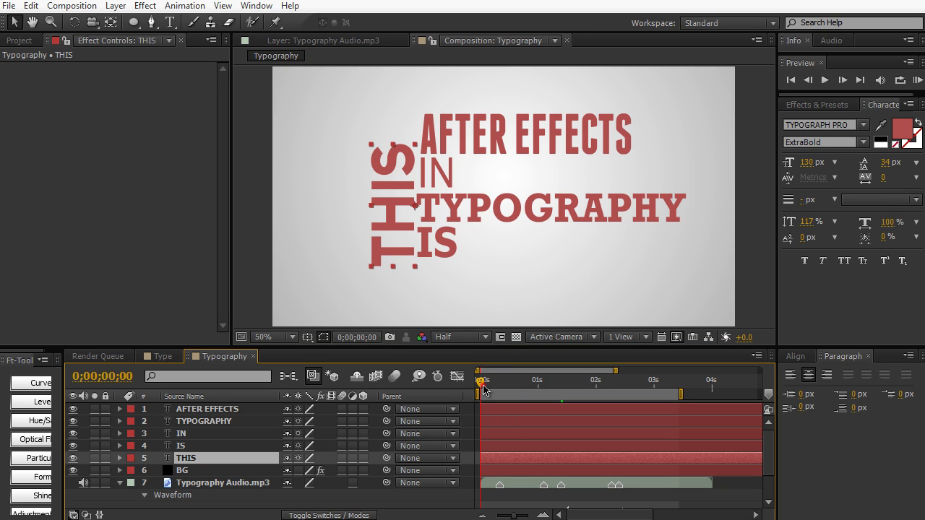
left_click_drag(484, 391, 548, 385)
left_click(200, 446)
left_click_drag(478, 446, 544, 464)
Move the TYPOGRAPHY layer below the IN layer and trim its start to the third audio marker at 0;00;01;12.
left_click_drag(542, 383, 560, 377)
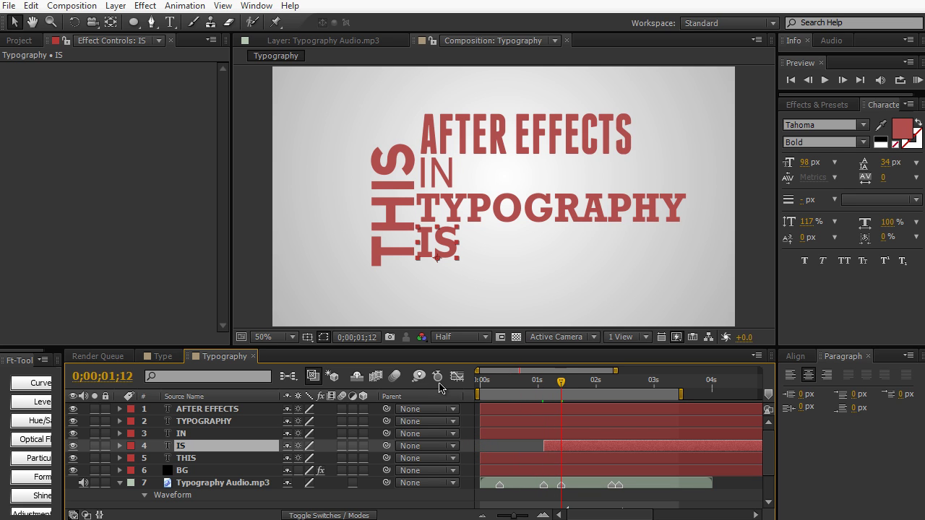
left_click(235, 427)
left_click_drag(238, 429, 246, 441)
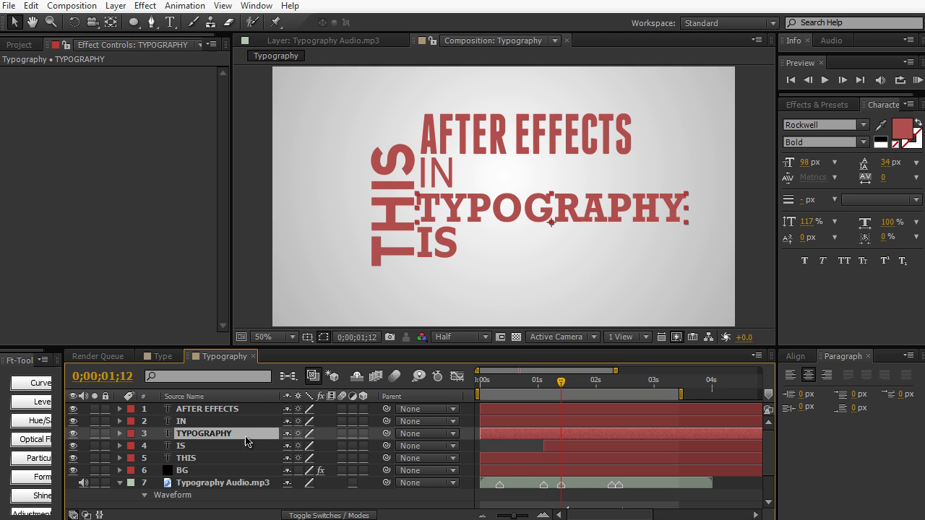
left_click_drag(482, 434, 537, 434)
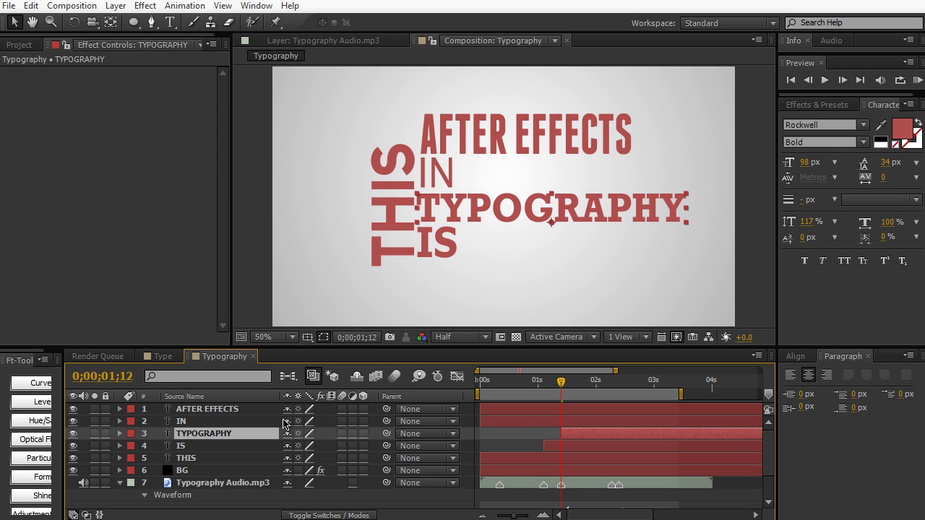
Trim the start of the IN layer to the fourth audio marker and the start of AFTER EFFECTS to the fifth.
left_click(248, 422)
left_click_drag(480, 421, 623, 426)
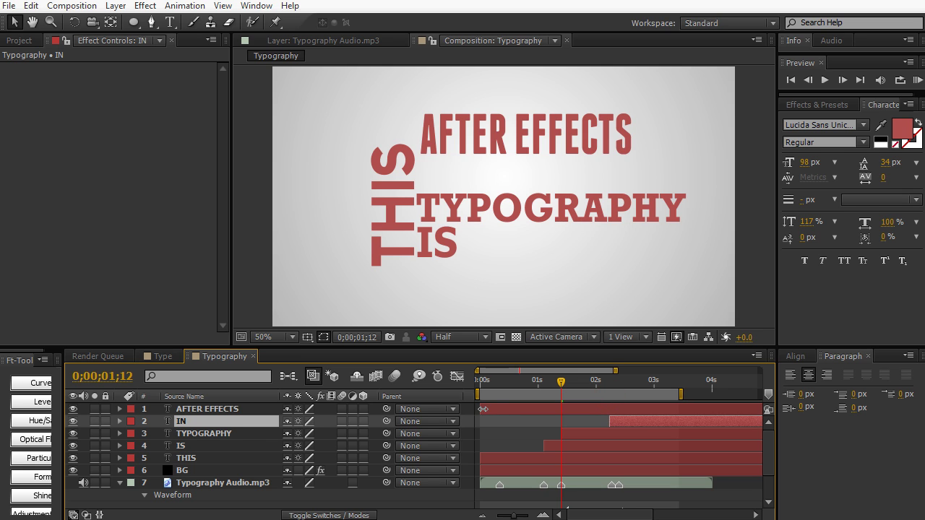
left_click_drag(483, 410, 644, 407)
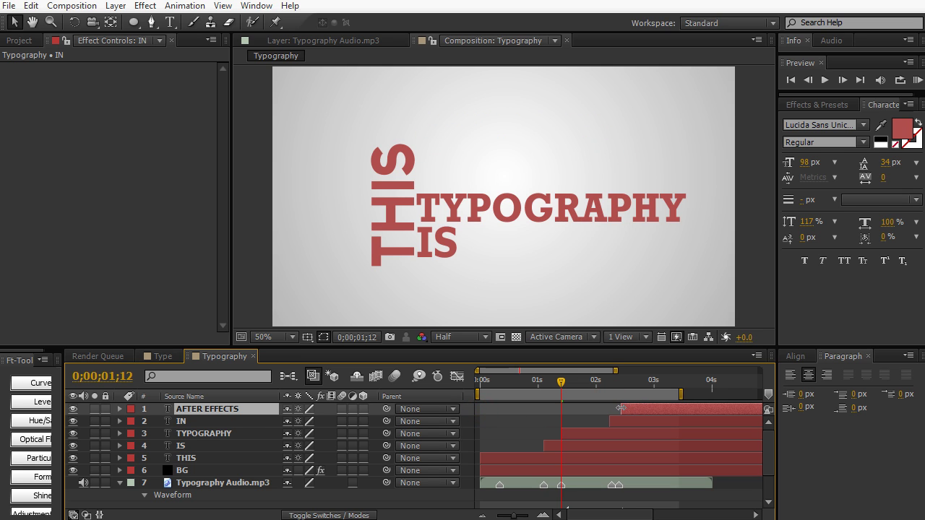
Select the AFTER EFFECTS layer and preview the text entrances against the audio.
left_click(620, 408)
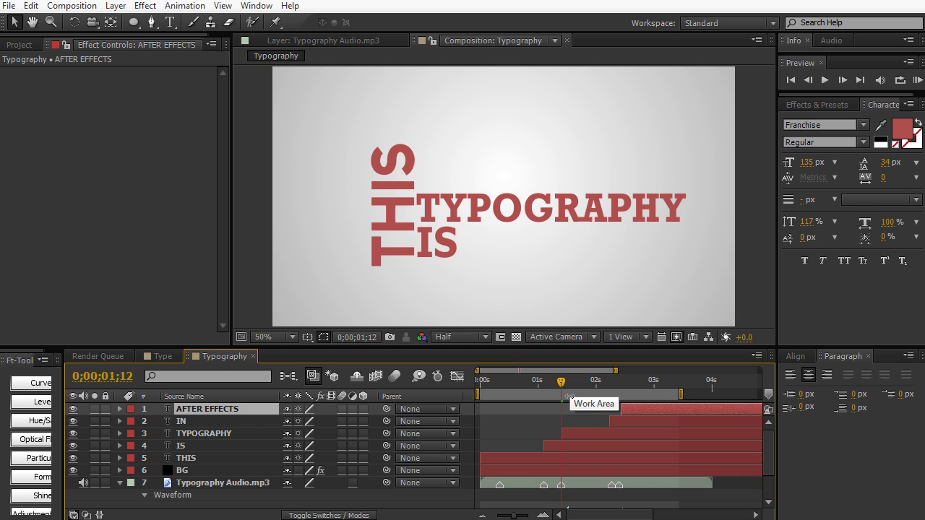
key("KP_0")
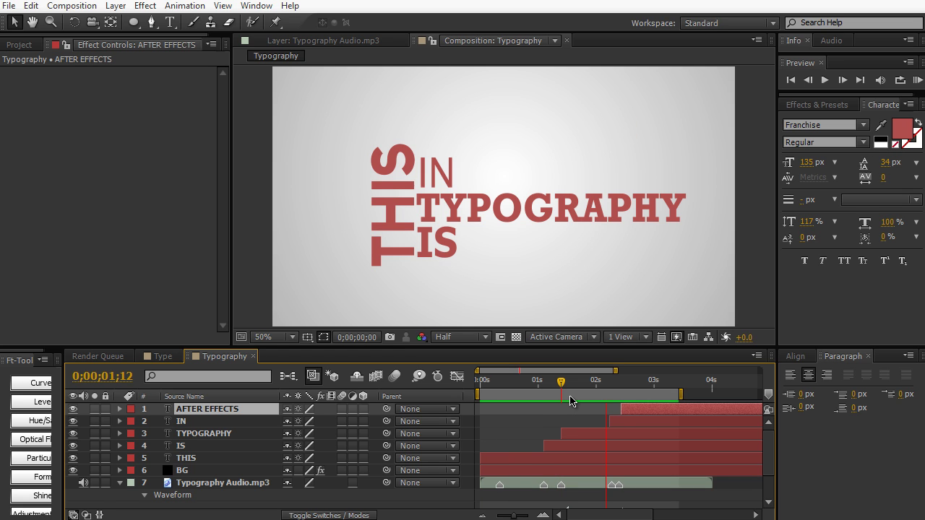
left_click(518, 391)
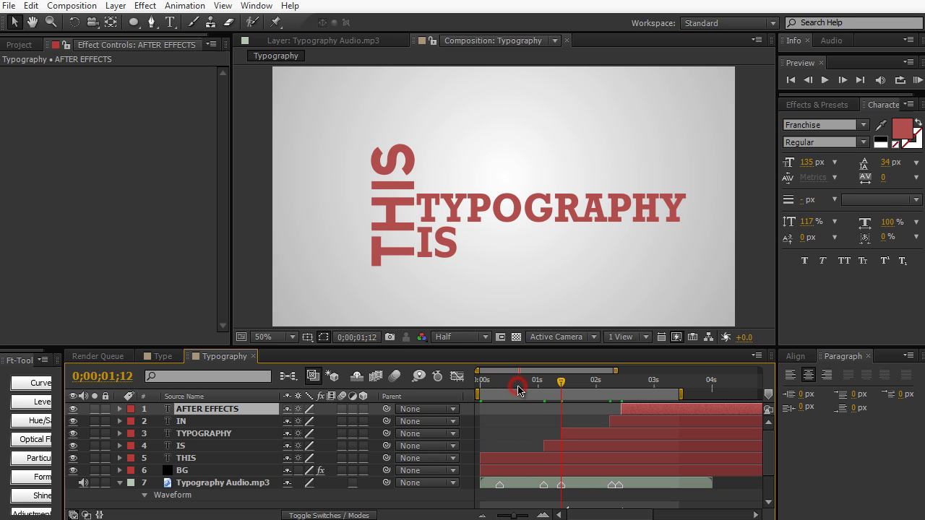
Trim the IS and TYPOGRAPHY layers to start slightly before their audio markers, previewing the timing with sound.
left_click(543, 448)
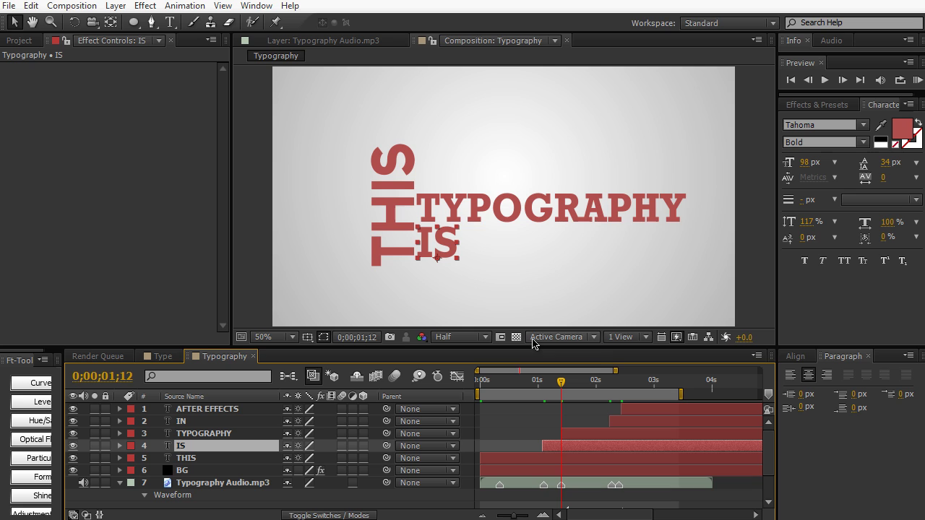
key("KP_0")
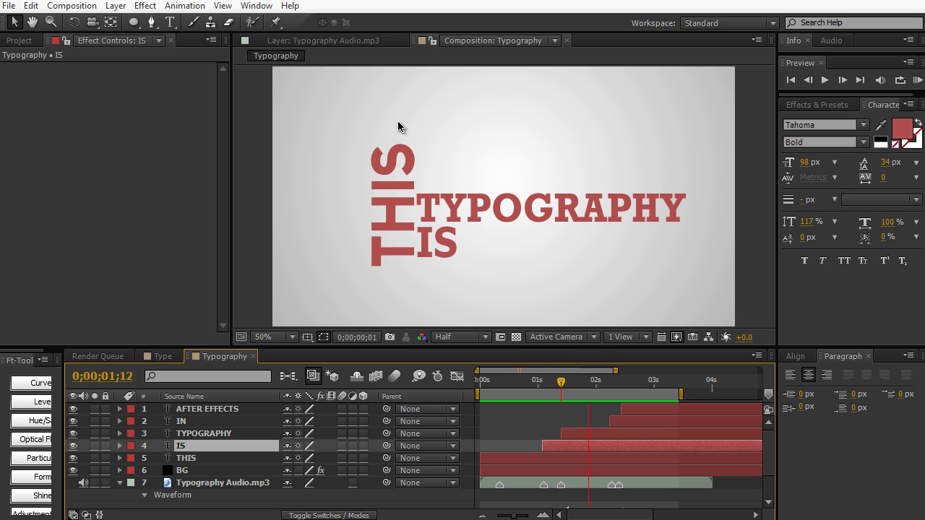
left_click(562, 438)
left_click(562, 437)
left_click_drag(562, 436, 540, 450)
left_click(543, 450)
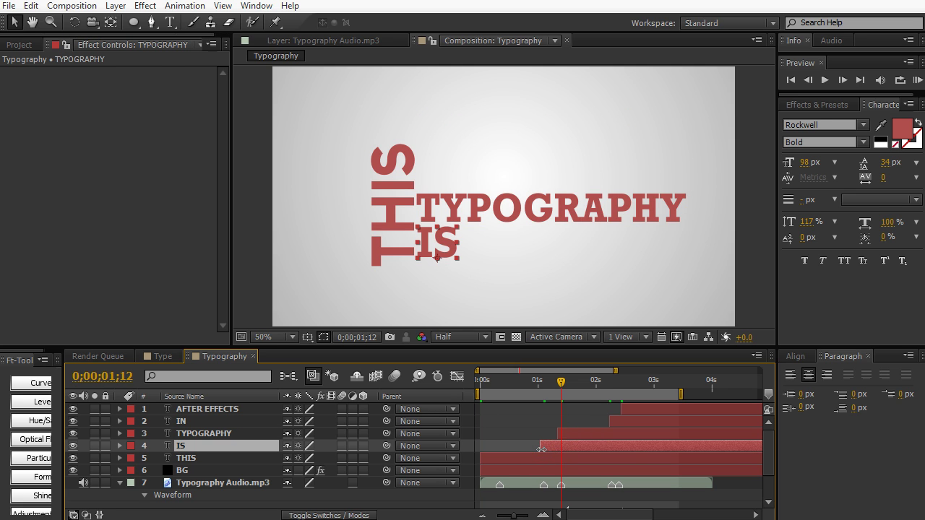
key("KP_0")
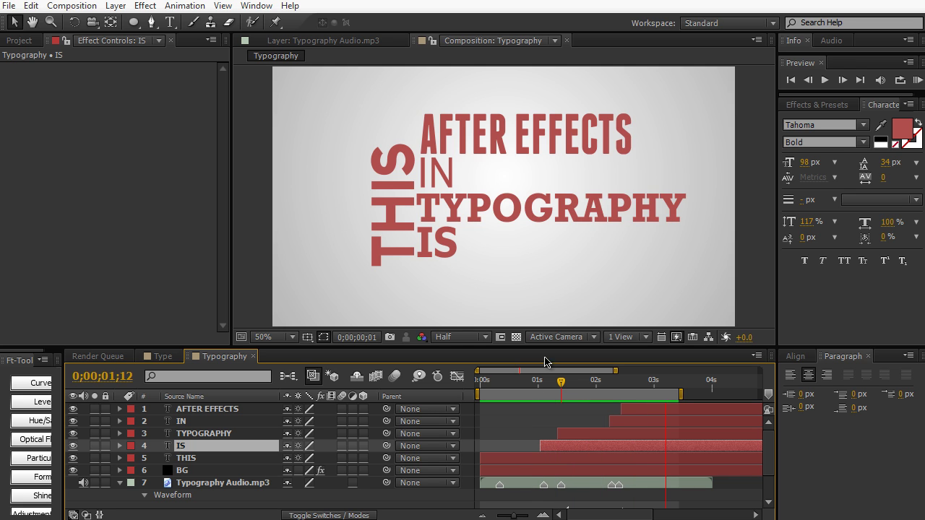
left_click(534, 307)
At 0;00;02;18, add a two-node camera named Camera with the 24mm preset, and make all text layers and BG 3D.
left_click_drag(532, 379, 633, 383)
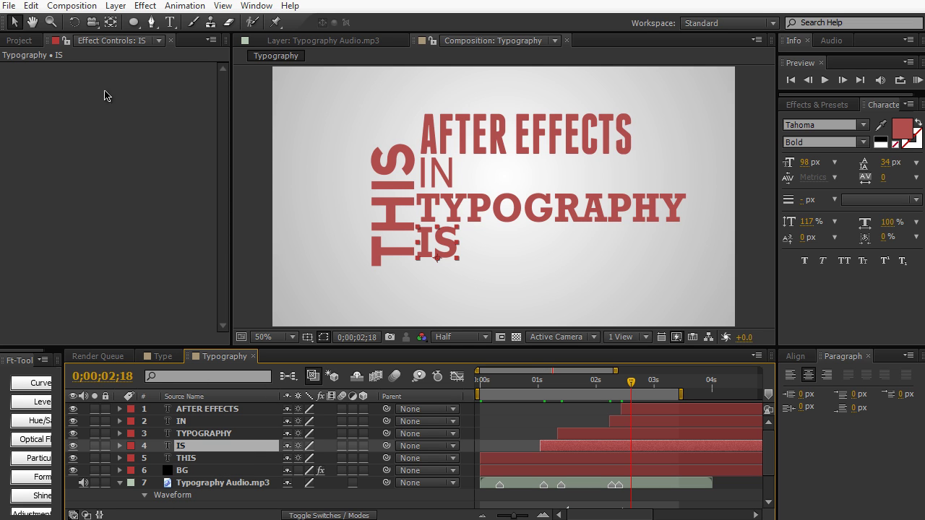
left_click(115, 5)
mouse_move(297, 24)
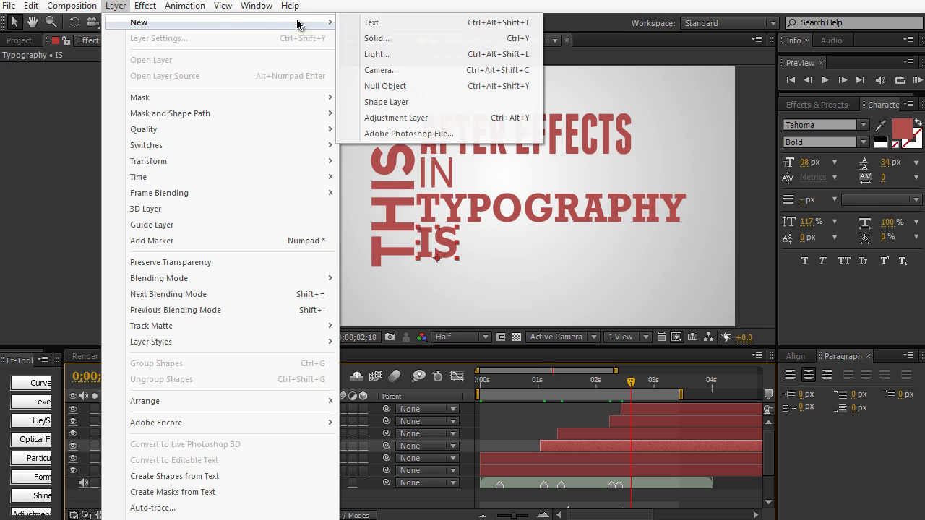
left_click(376, 70)
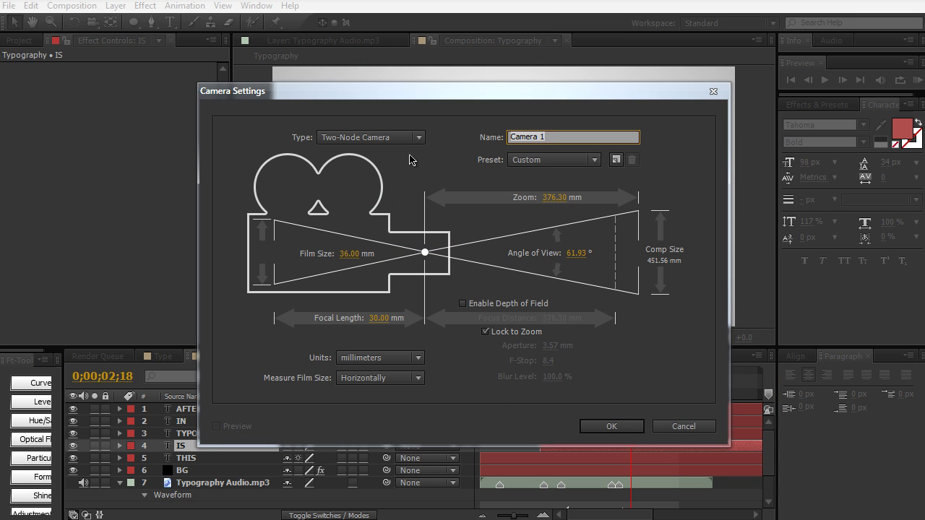
type("Camera")
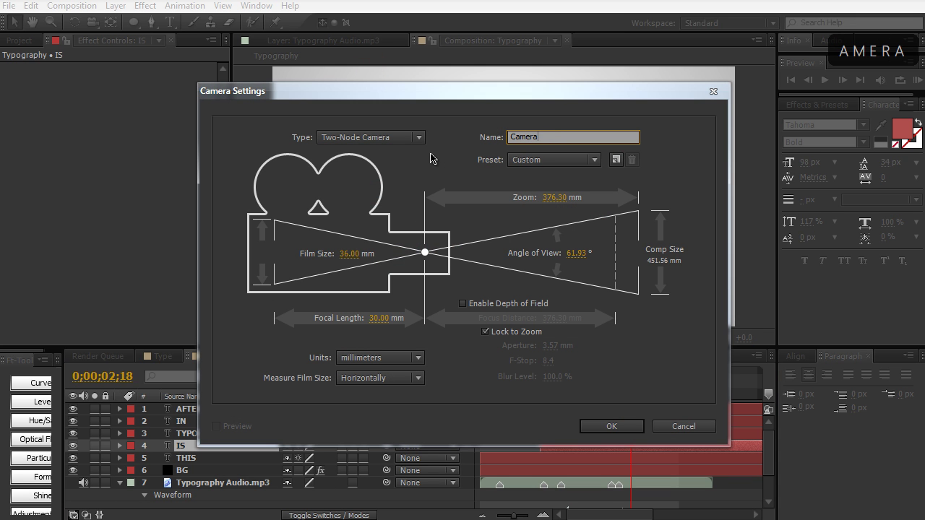
left_click(565, 158)
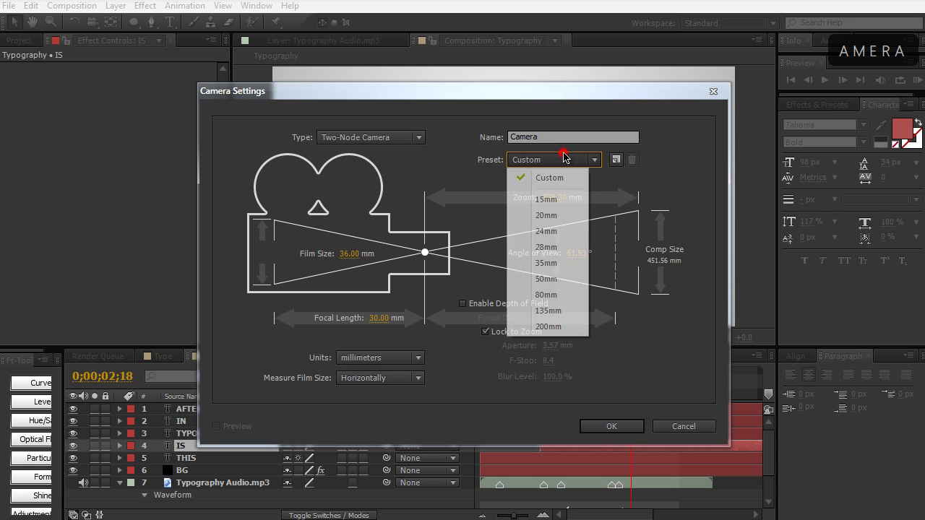
left_click(560, 236)
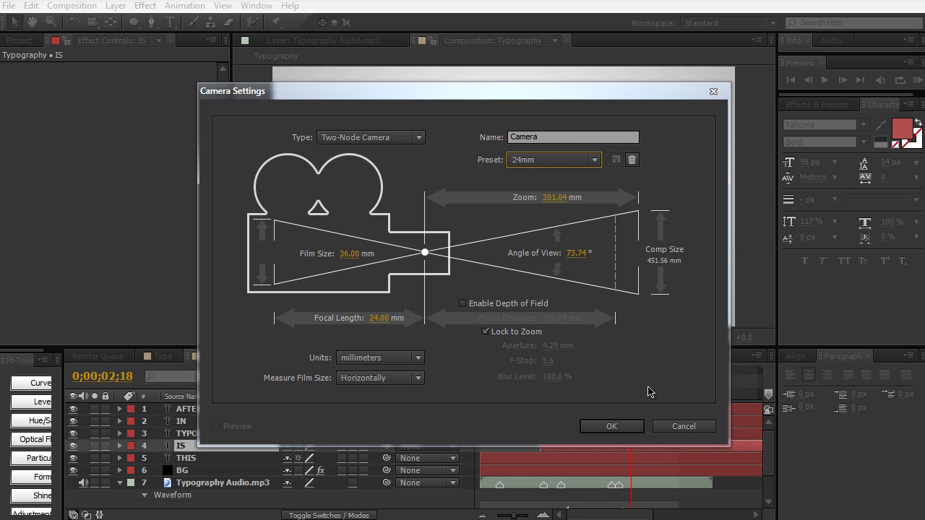
left_click(619, 426)
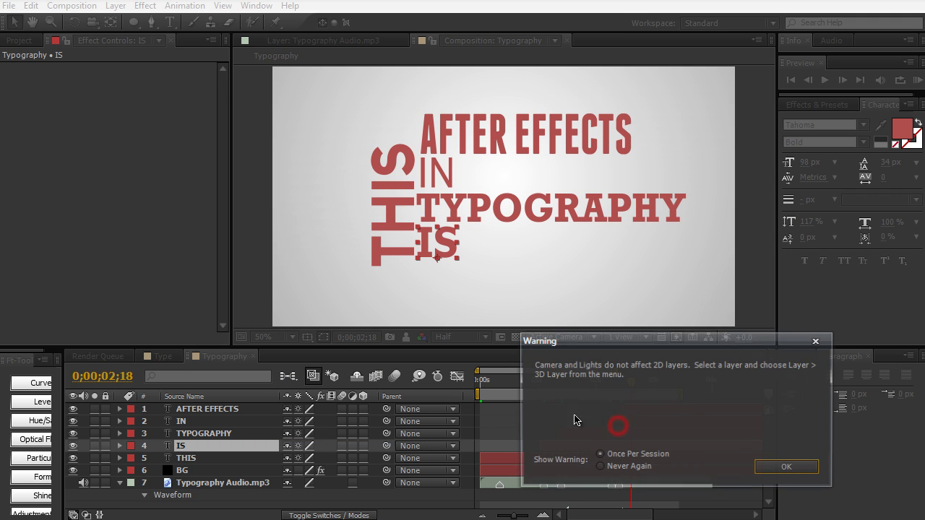
left_click(772, 470)
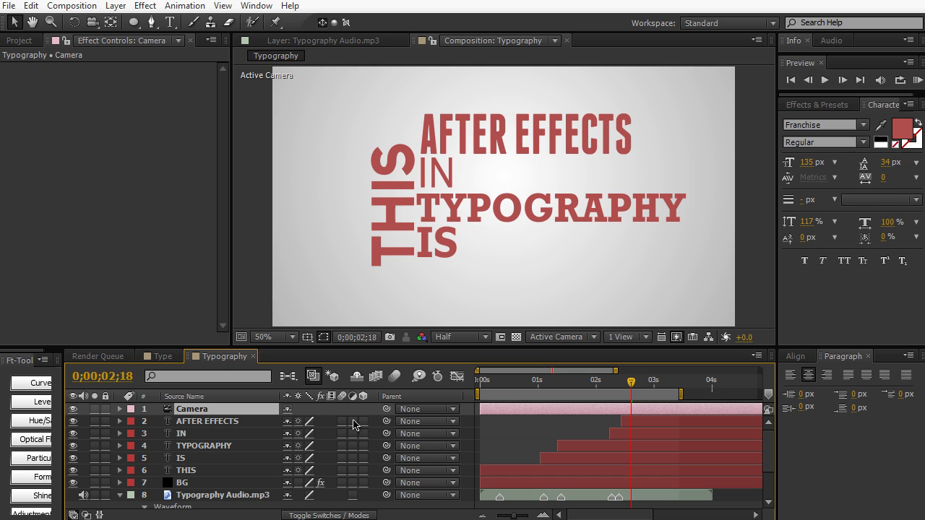
left_click_drag(363, 421, 365, 483)
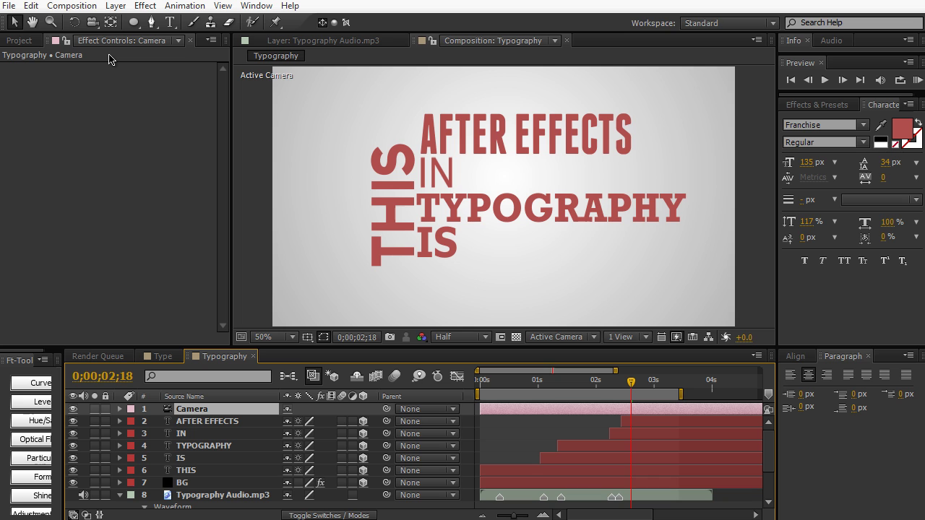
Add a null object and rename it Cam Control.
left_click(115, 6)
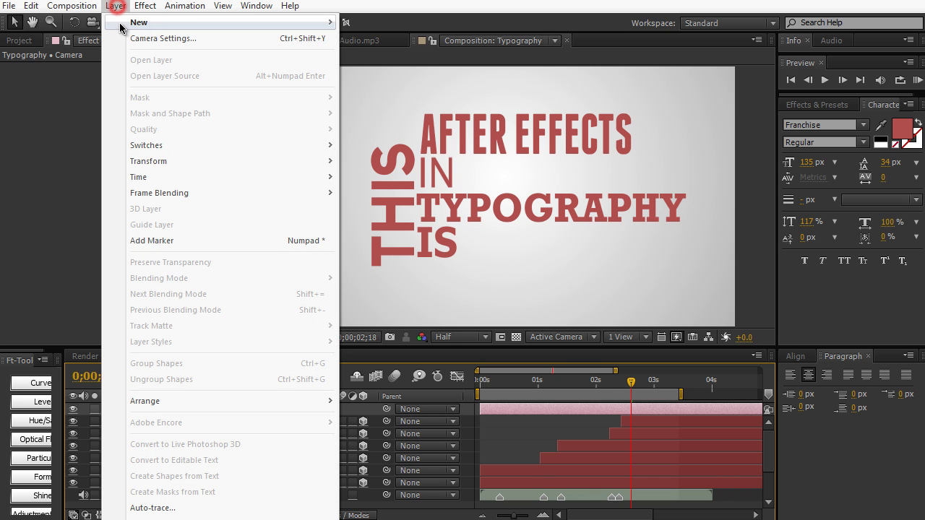
mouse_move(302, 24)
left_click(393, 87)
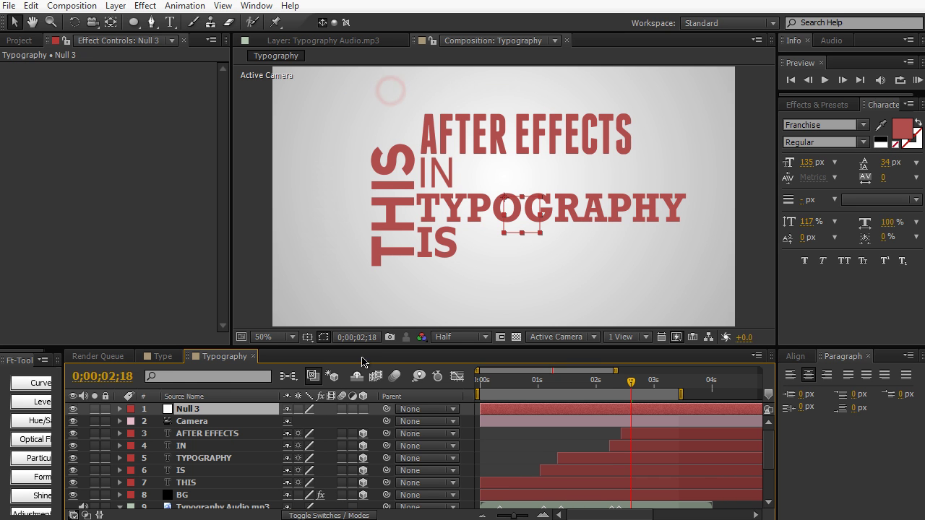
key("Return")
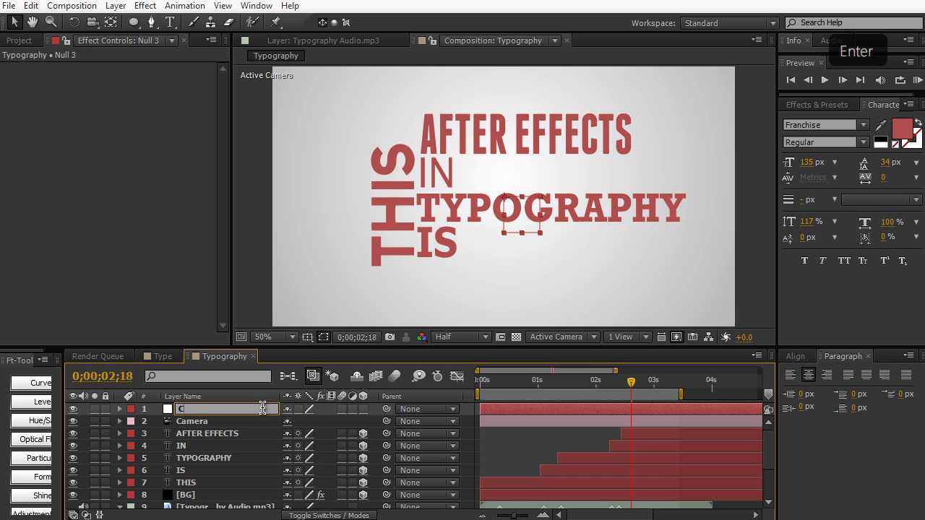
type("Cam Control")
key("Return")
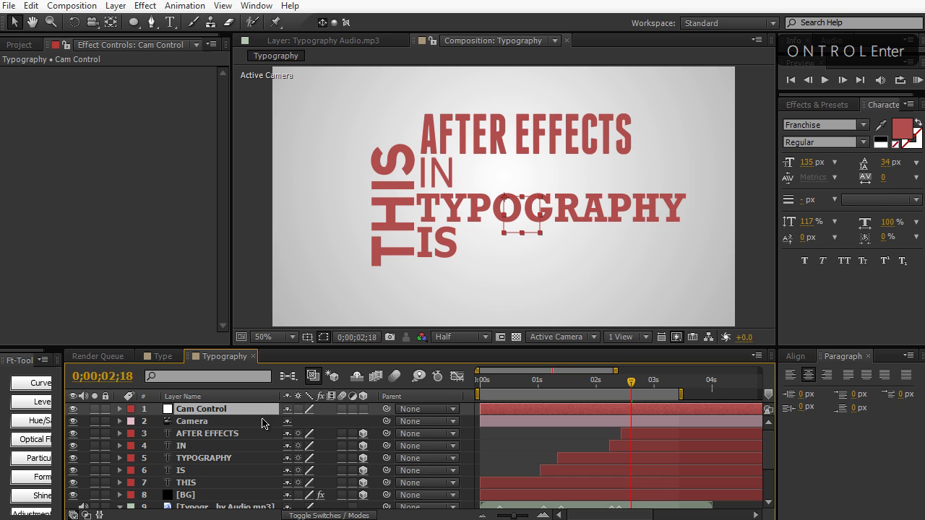
Parent the Camera layer to the Cam Control null.
left_click(263, 424)
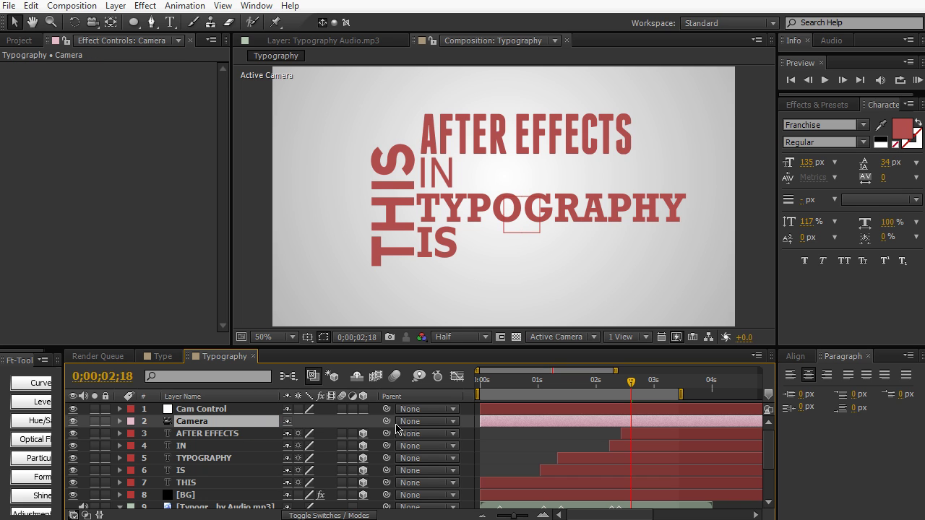
left_click_drag(387, 425, 253, 411)
left_click(266, 280)
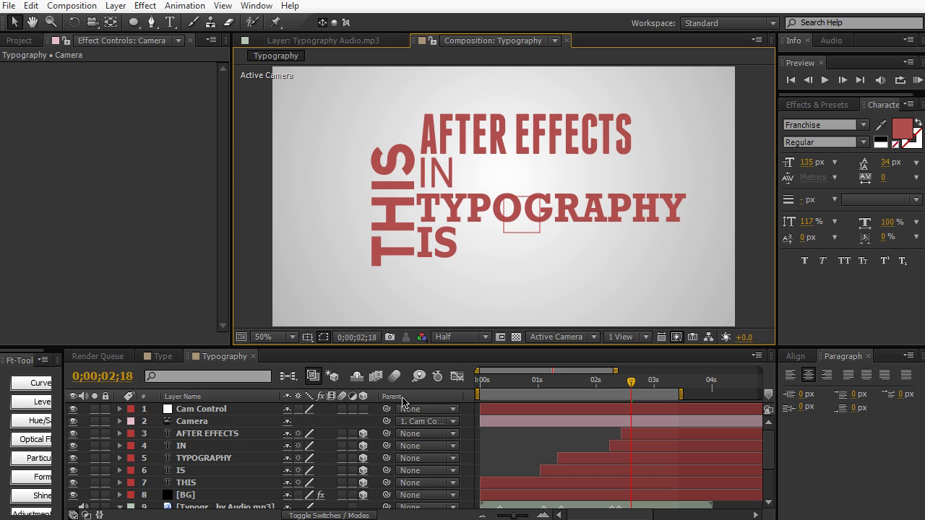
left_click(365, 515)
left_click(365, 516)
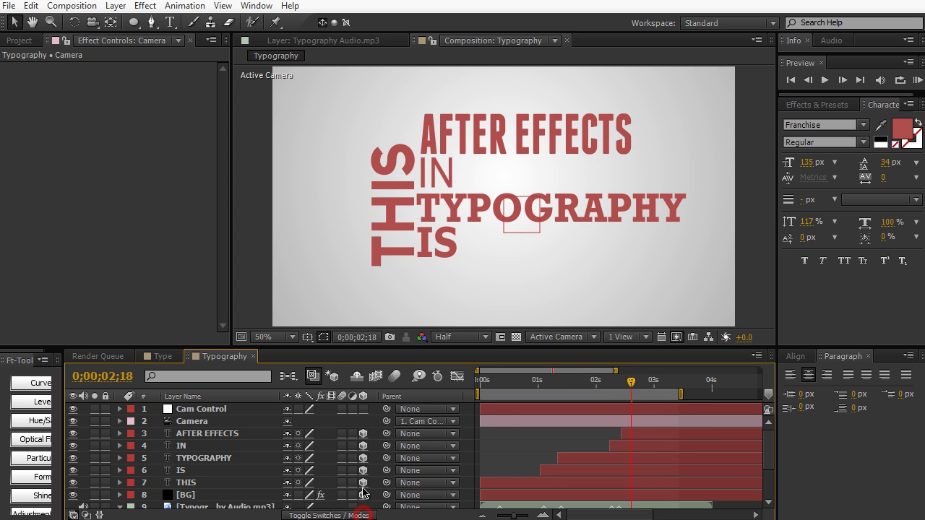
right_click(403, 401)
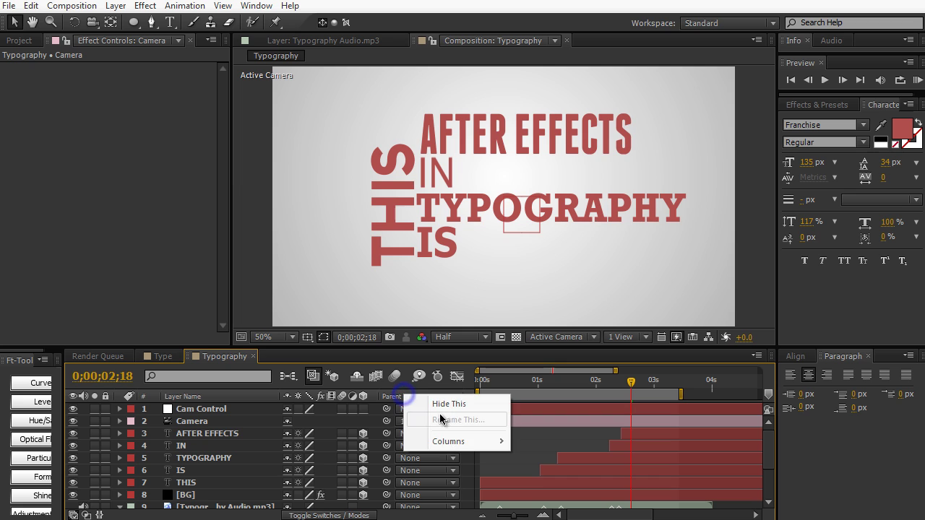
mouse_move(494, 443)
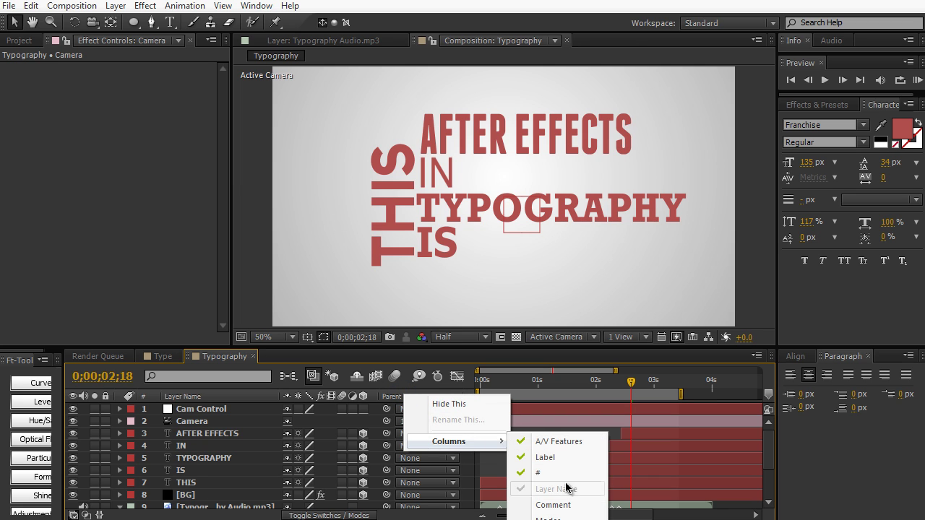
left_click(561, 400)
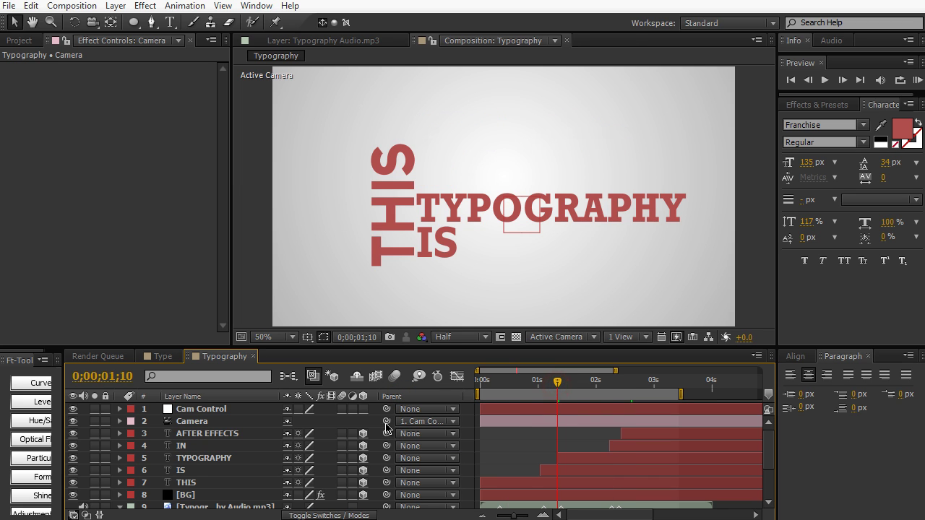
mouse_move(387, 423)
left_mouse_down()
mouse_move(247, 432)
mouse_move(242, 411)
mouse_move(389, 426)
left_mouse_up()
Make Cam Control a 3D layer and set a Position keyframe for it at 0;00;00;00.
left_click(364, 409)
left_click_drag(508, 391, 566, 391)
left_click(259, 414)
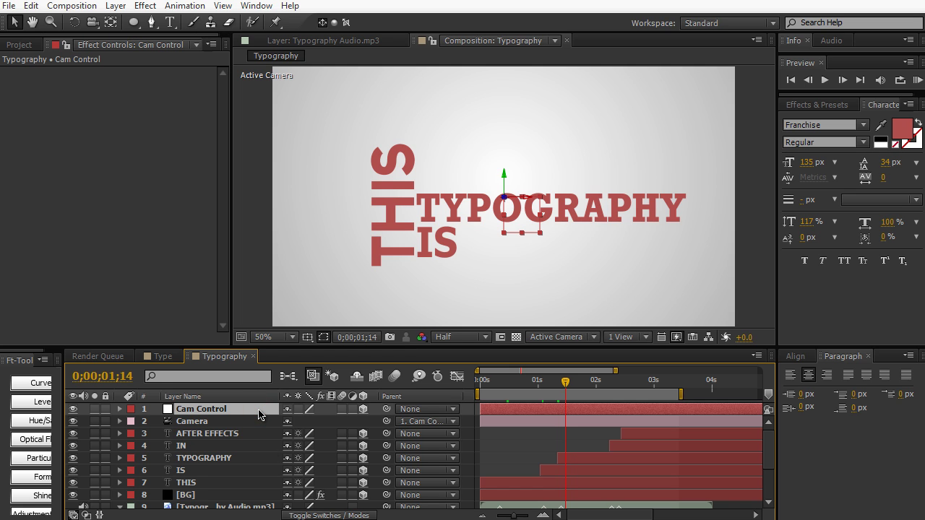
key("p")
left_click_drag(499, 382, 467, 378)
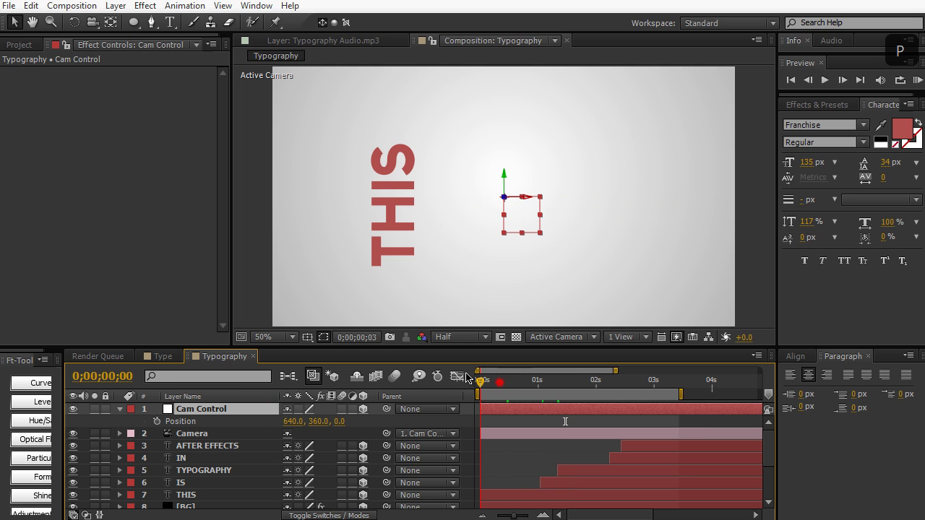
left_click(159, 423)
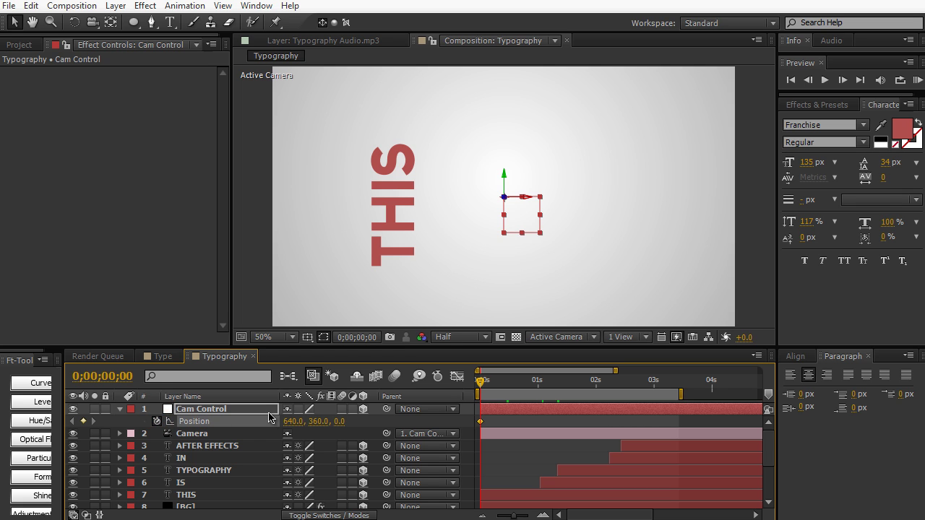
Set an Orientation keyframe on Cam Control at 0;00;00;00 and show only its keyframed properties.
key("r")
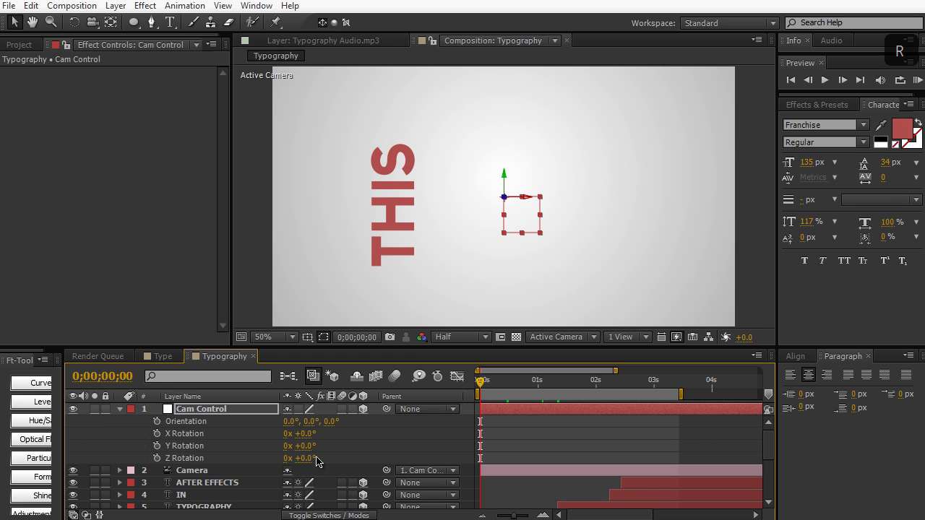
left_click(157, 422)
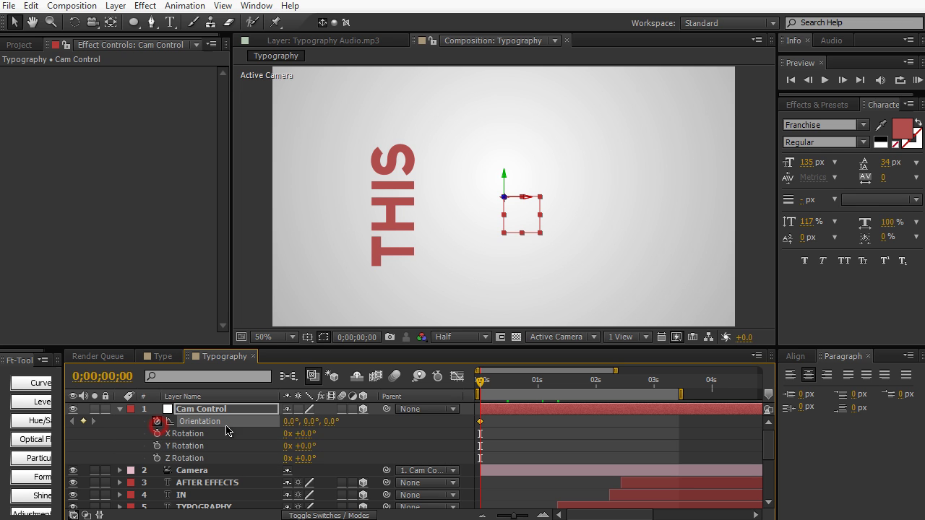
key("u")
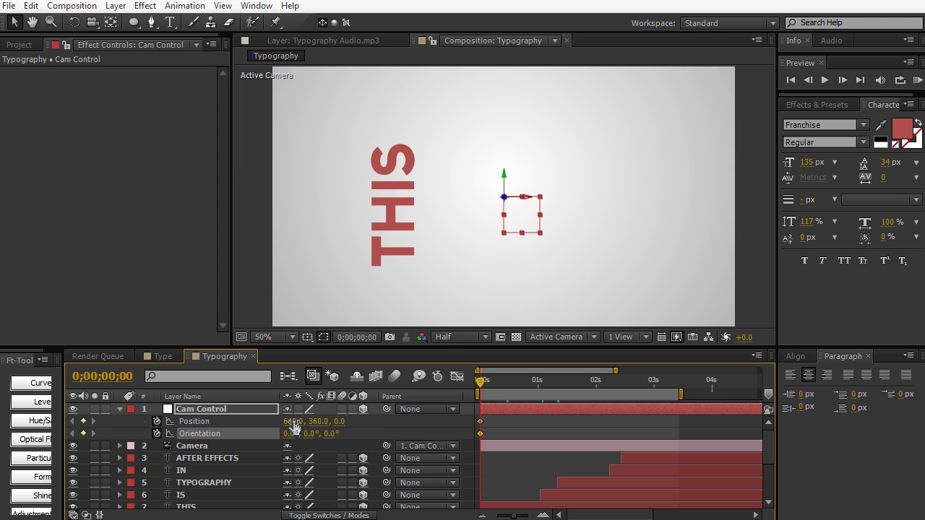
left_click_drag(294, 422, 275, 428)
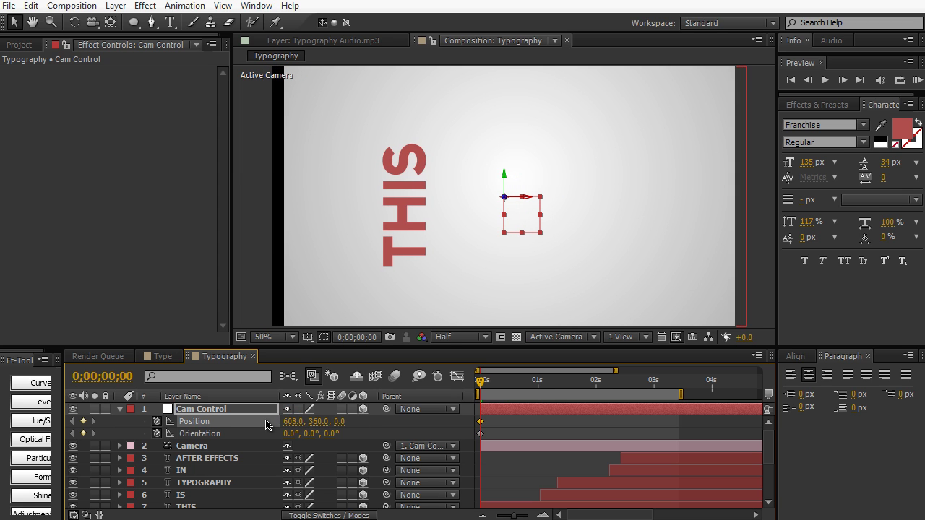
key("ctrl+z")
key("ctrl+z")
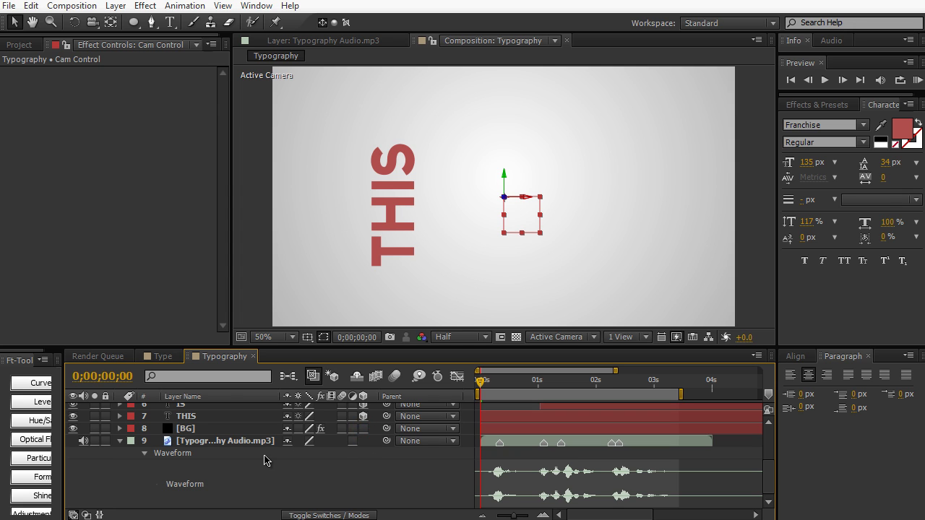
Set Cam Control's X position to 328 at 0;00;00;00 to center the word THIS in the frame.
scroll(266, 462, "up", 5)
left_click_drag(288, 418, 107, 461)
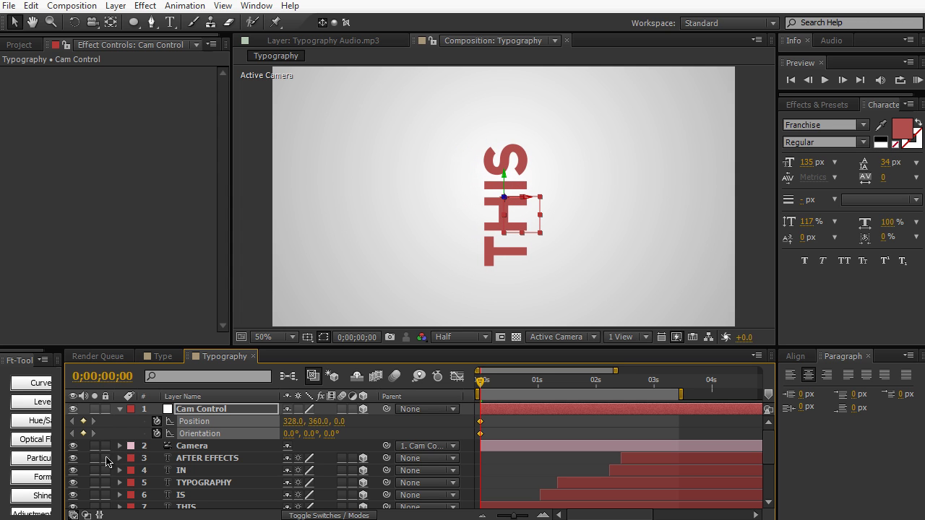
Set Cam Control's Z orientation to -90° and its position to 330, 397, 0 at 0;00;00;00 to frame THIS upright.
left_click(331, 434)
type("-90")
key("KP_Enter")
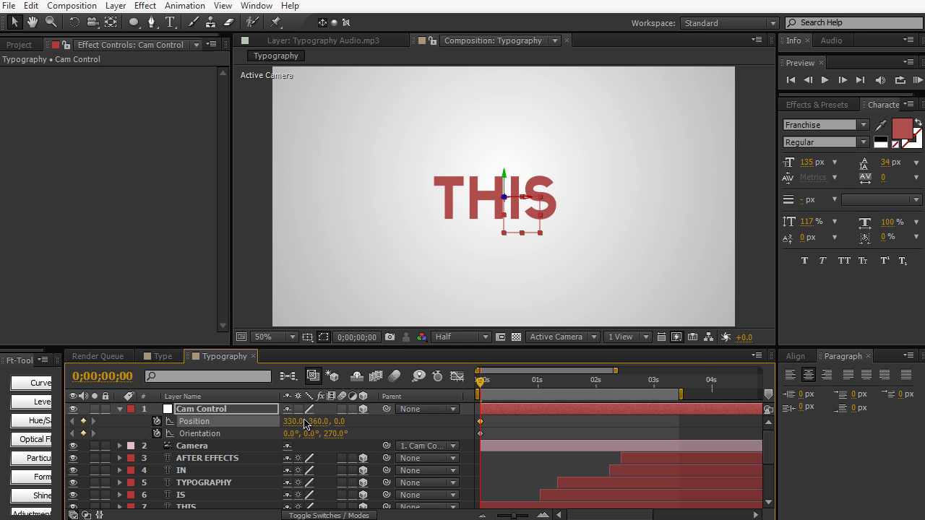
left_click_drag(315, 421, 340, 423)
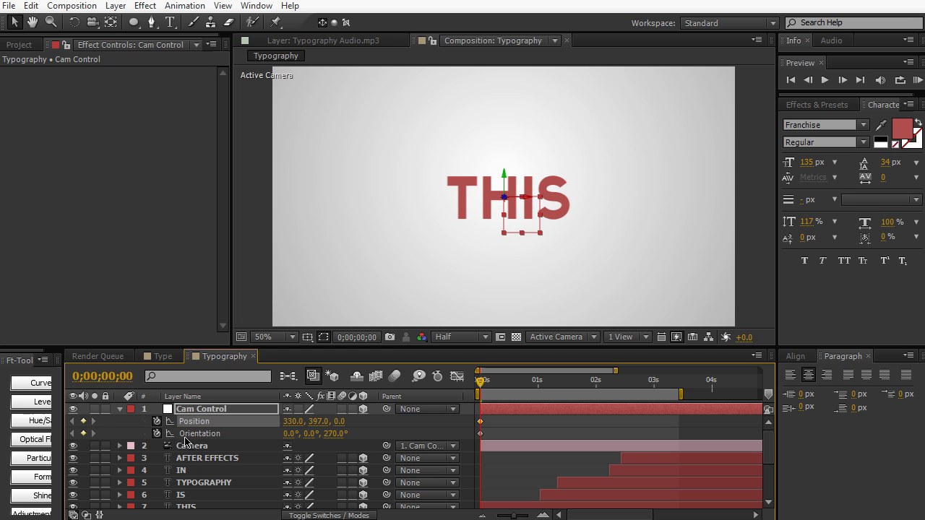
Duplicate Cam Control's first Position and Orientation keyframes at 0;00;00;29, just before the IS layer starts.
left_click_drag(494, 382, 533, 383)
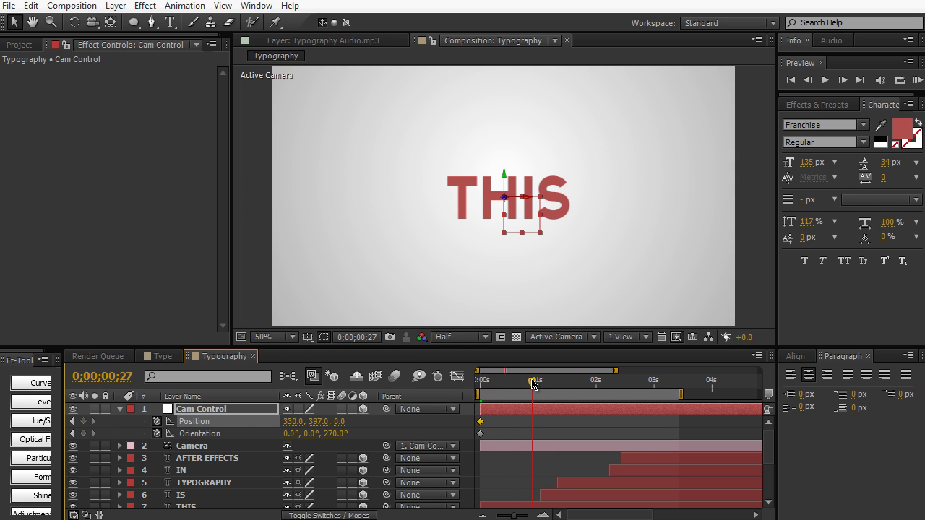
scroll(537, 438, "down", 1)
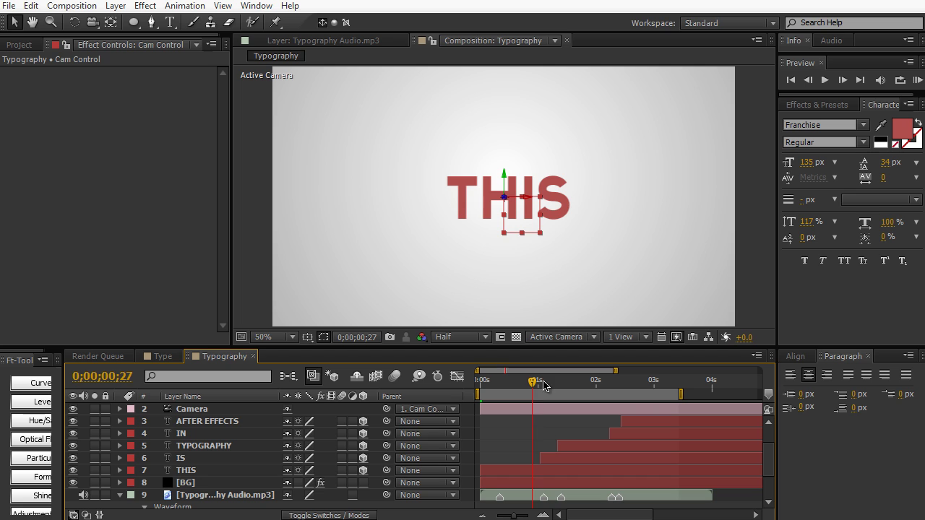
left_click_drag(543, 385, 542, 383)
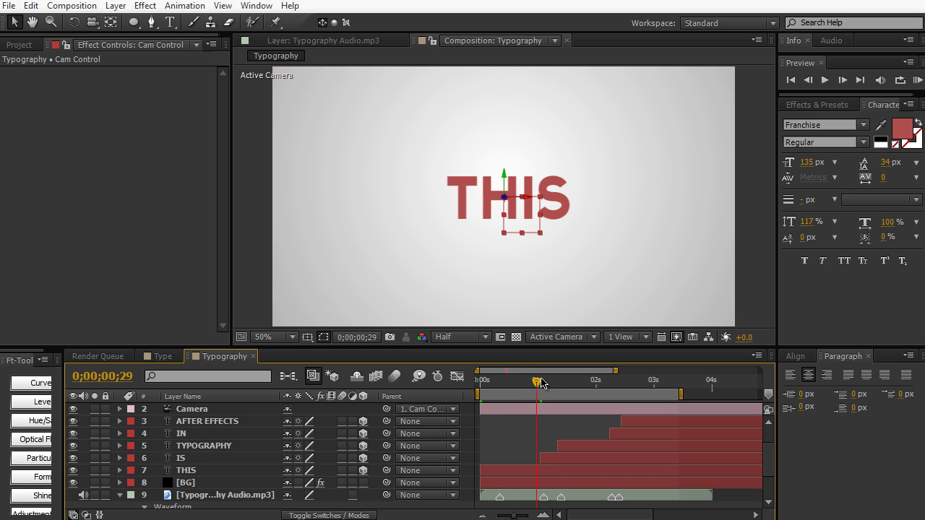
key("u")
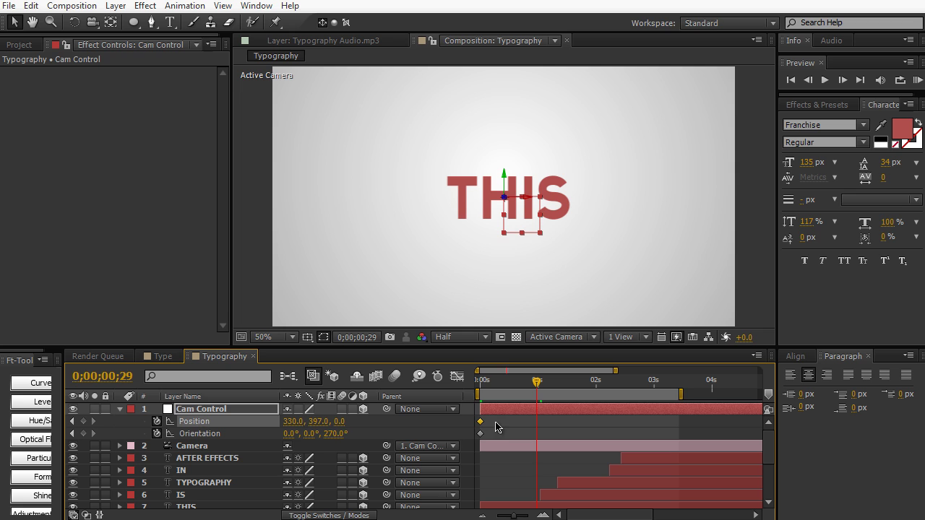
left_click_drag(494, 421, 483, 437)
key("ctrl+c")
key("ctrl+v")
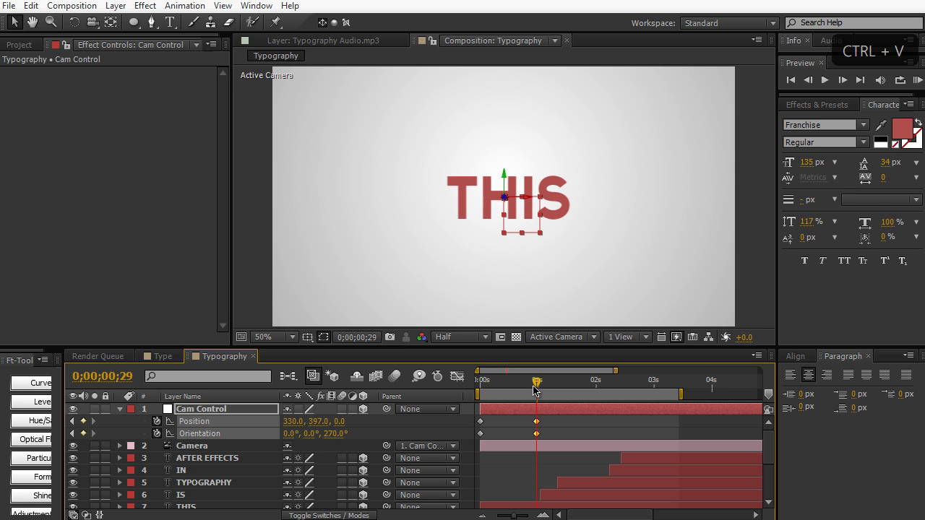
At 0;00;01;01, set Cam Control's Z position to 228 and its Z orientation to 0°.
left_click_drag(535, 381, 539, 403)
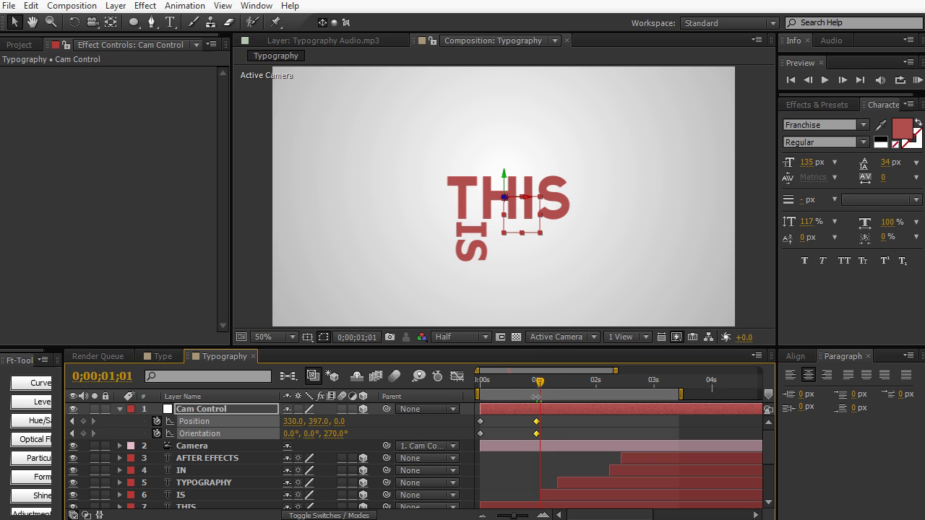
left_click_drag(340, 422, 485, 419)
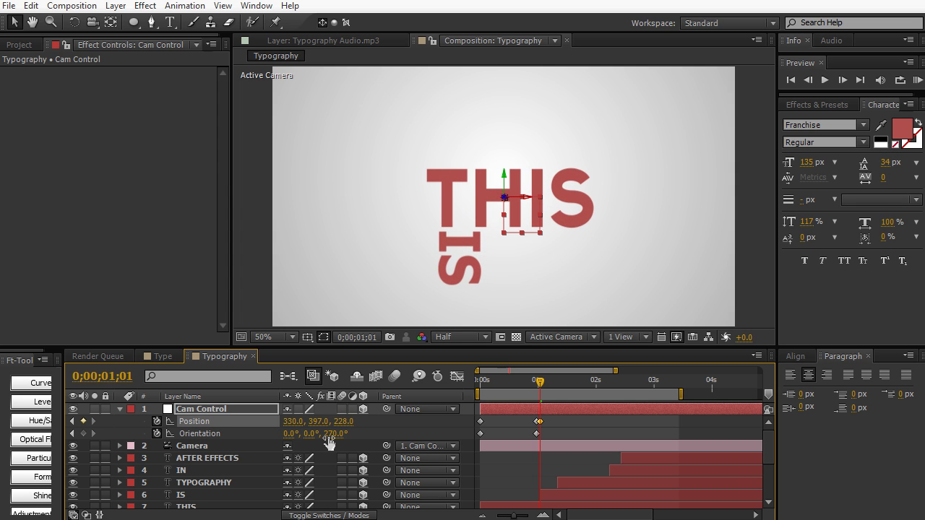
left_click_drag(331, 436, 422, 455)
left_click(330, 434)
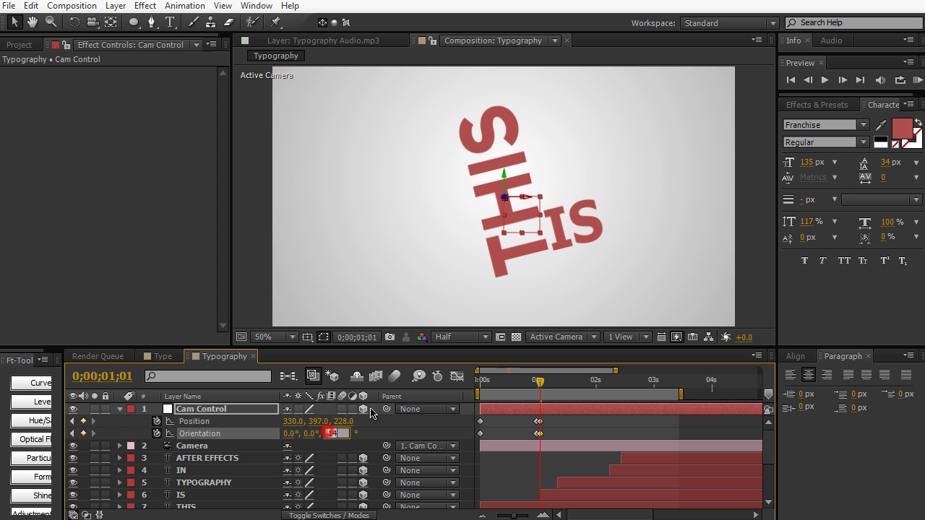
type("0")
key("Return")
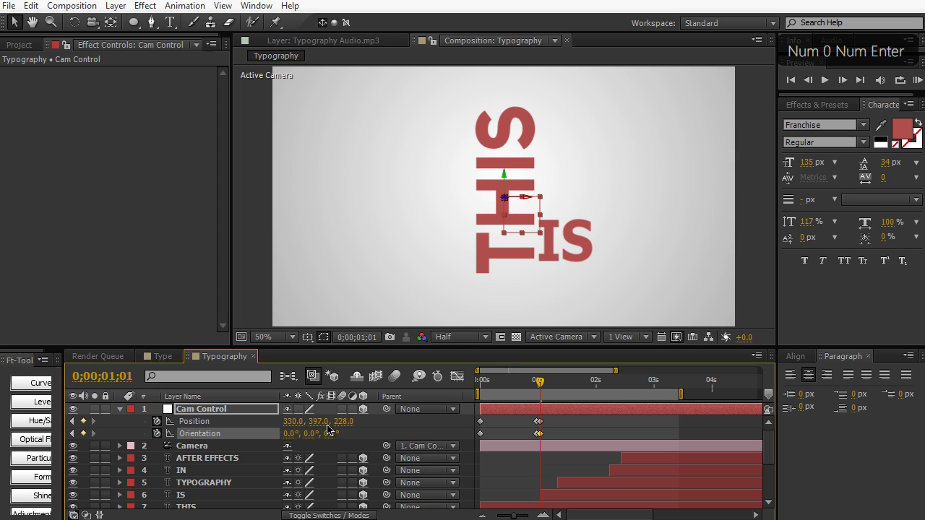
Set Cam Control's X and Y position to 449, 462 to frame IS, and duplicate both keyframes at 0;00;01;07.
left_click_drag(293, 421, 540, 441)
left_click(550, 384)
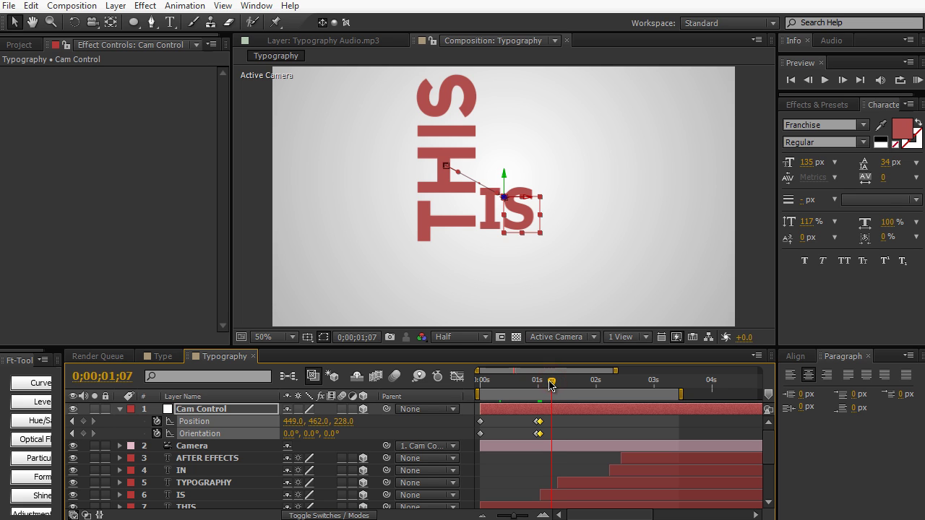
key("ctrl+v")
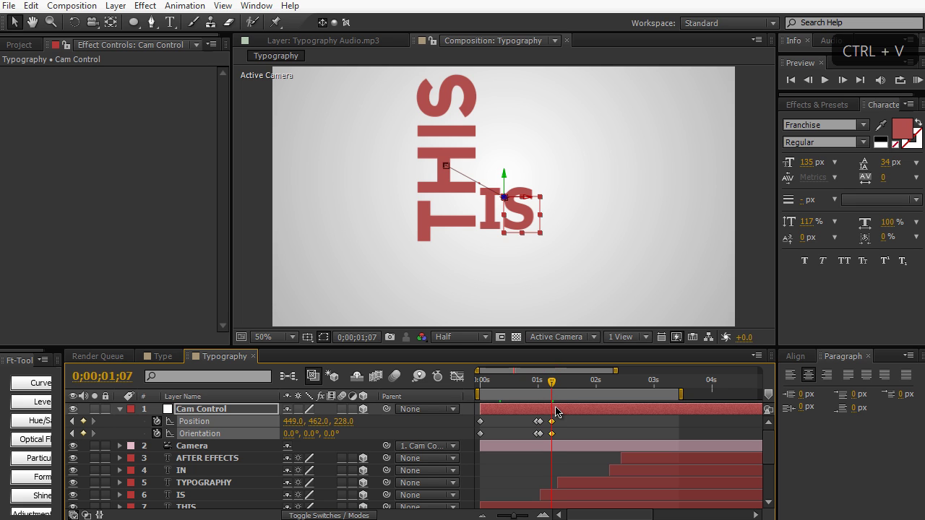
At 0;00;01;10, set Cam Control's position to 786, 370, 313 to frame TYPOGRAPHY and add an Orientation keyframe.
mouse_move(552, 383)
left_mouse_down()
mouse_move(541, 383)
mouse_move(558, 385)
left_mouse_up()
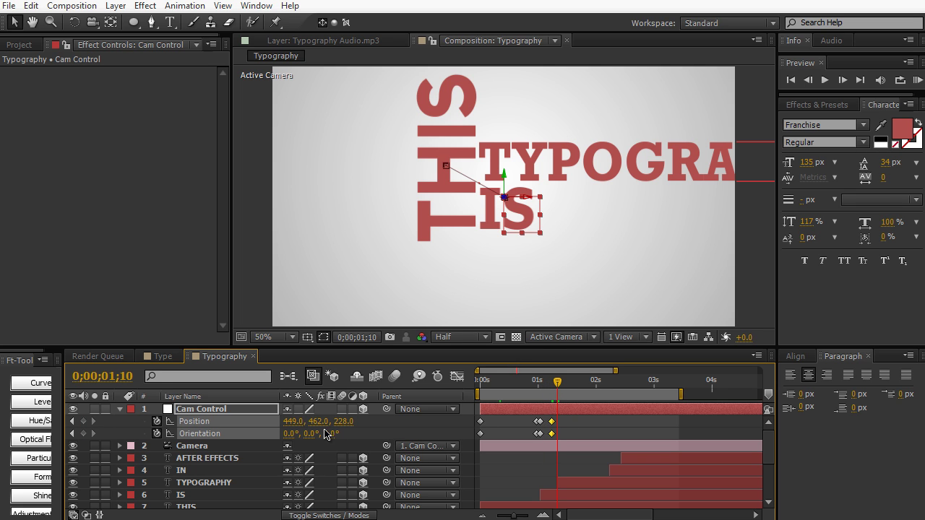
left_click_drag(293, 421, 493, 431)
left_click_drag(316, 422, 261, 406)
left_click_drag(341, 422, 401, 426)
left_click_drag(293, 425, 344, 426)
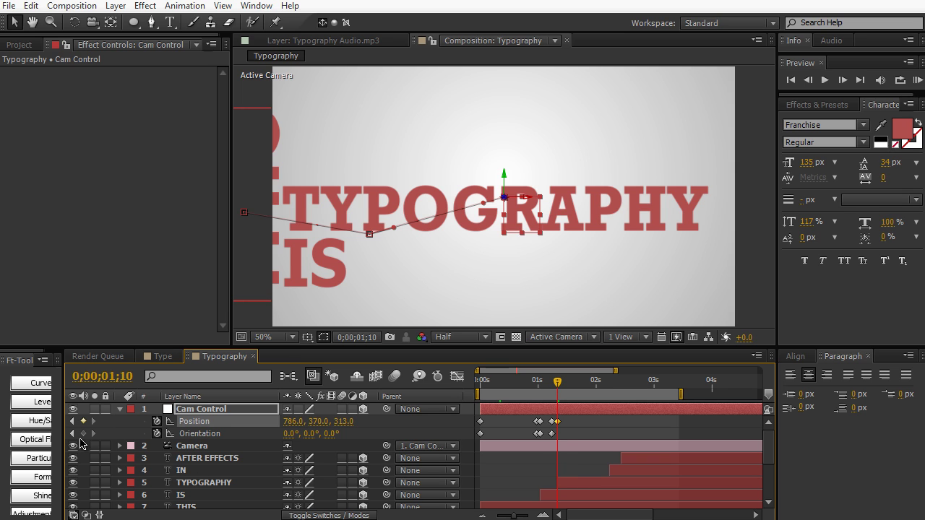
left_click(83, 434)
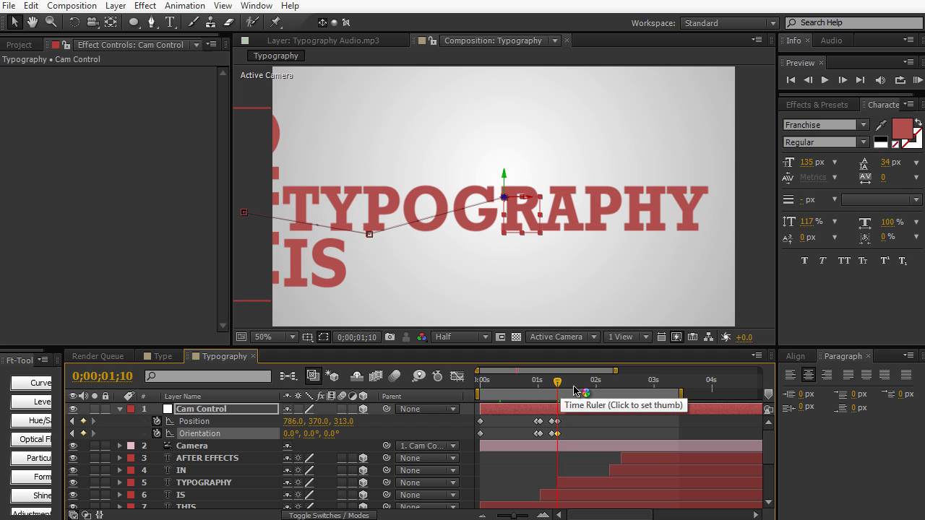
Duplicate Cam Control's TYPOGRAPHY Position and Orientation keyframes at 0;00;02;05, just before the IN layer starts.
mouse_move(551, 391)
left_mouse_down()
mouse_move(480, 392)
mouse_move(538, 391)
left_mouse_up()
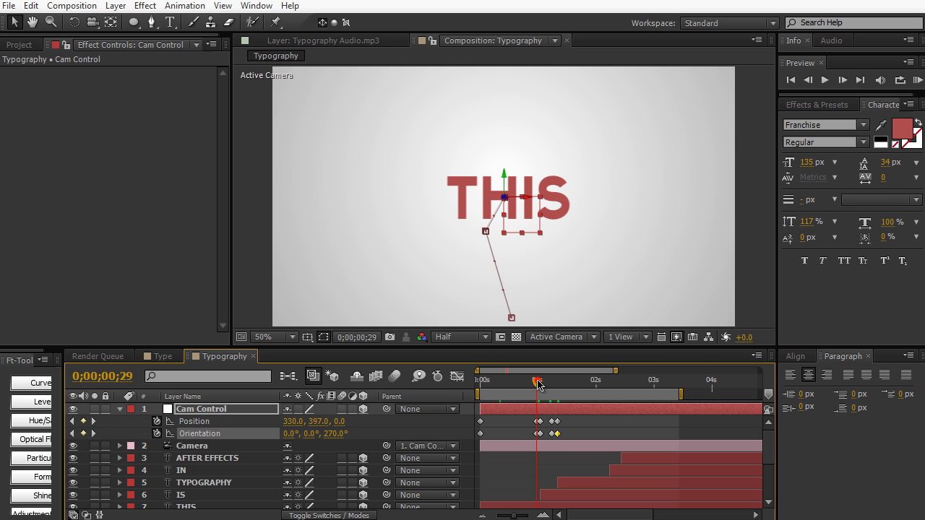
left_click_drag(538, 384, 599, 379)
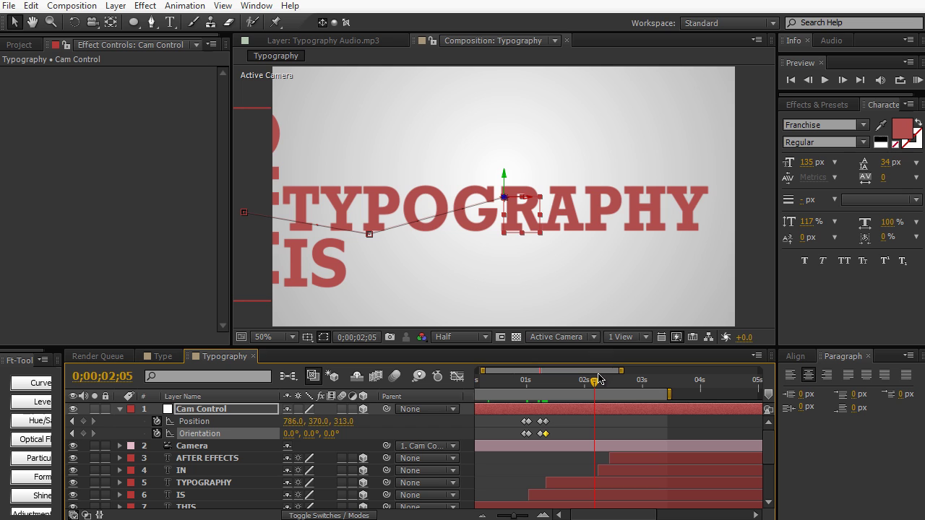
left_click_drag(566, 446, 541, 418)
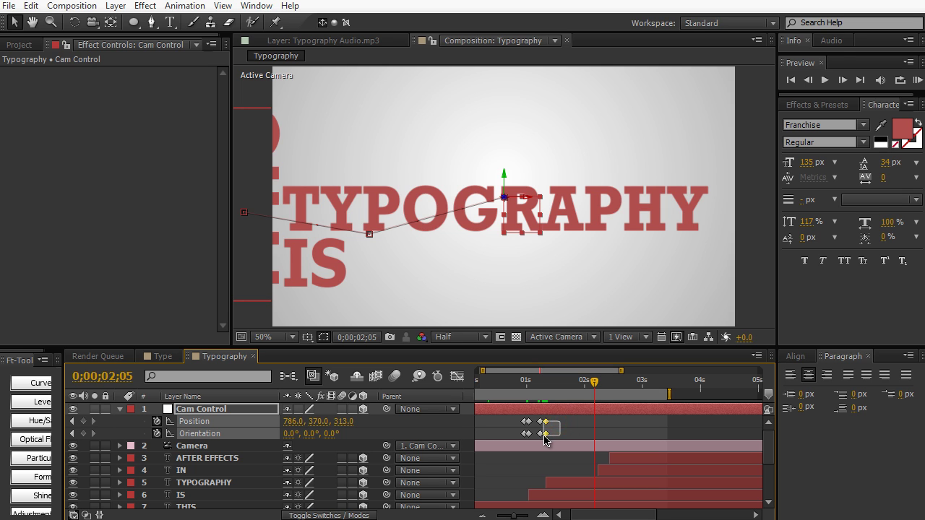
key("ctrl+c")
key("ctrl+v")
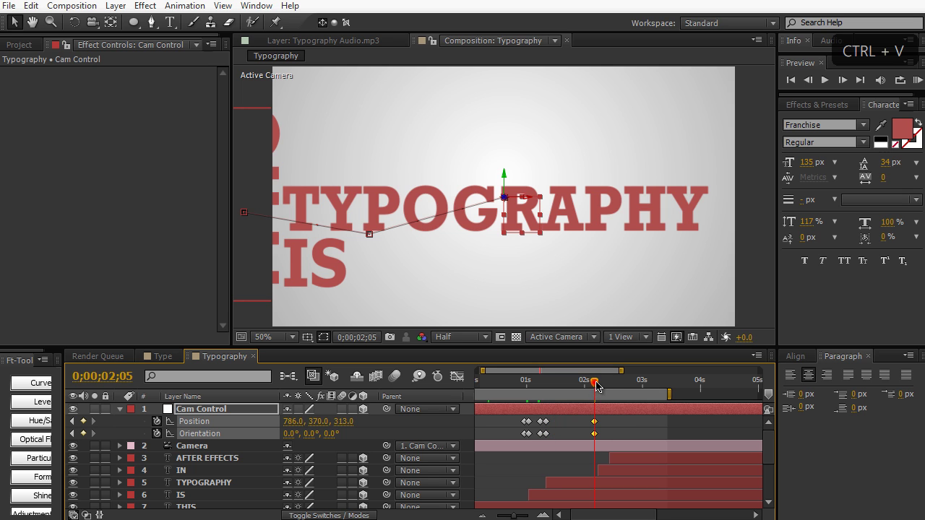
At 0;00;02;07, set Cam Control's position to 422, 242, 313 to frame IN and add an Orientation keyframe.
left_click_drag(596, 387, 598, 386)
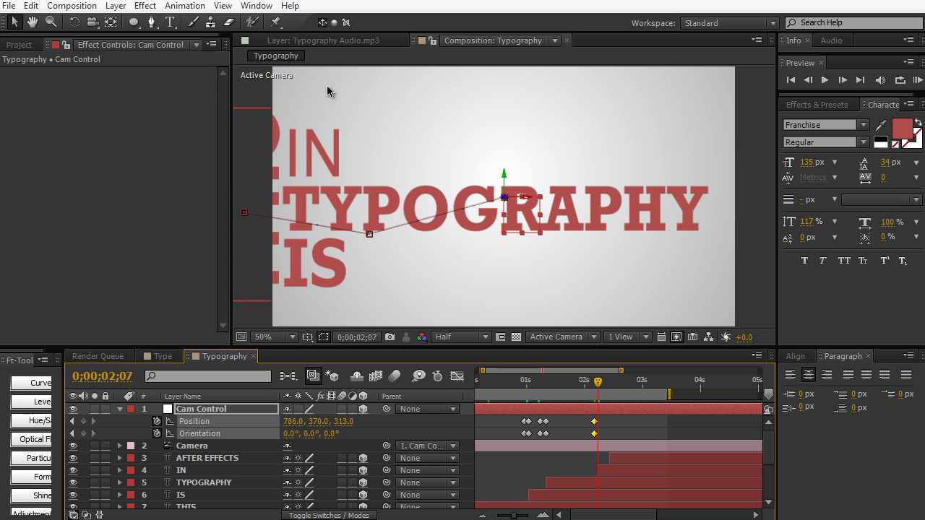
left_click_drag(294, 421, 135, 469)
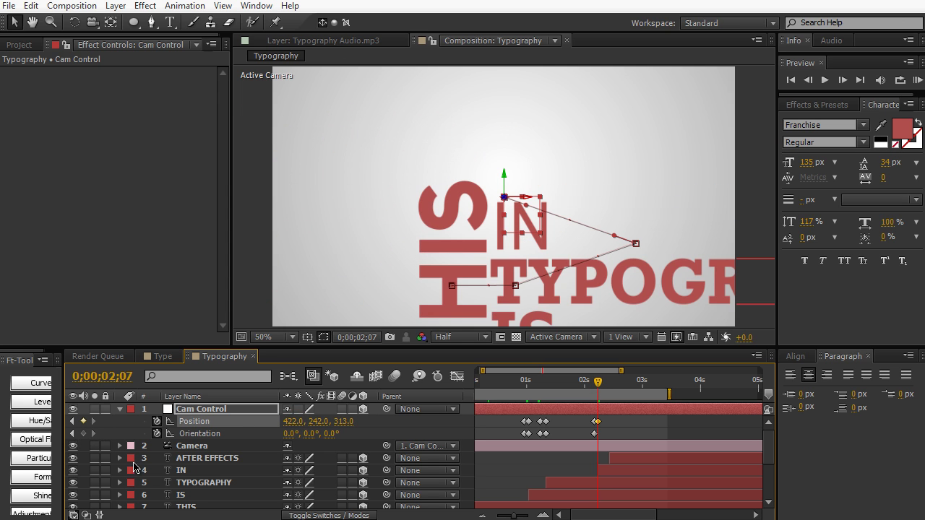
left_click(83, 434)
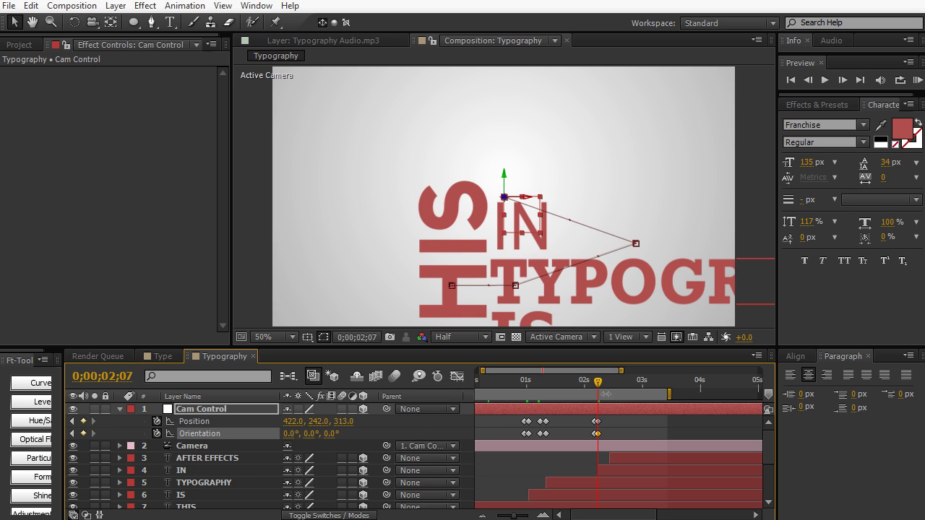
Duplicate Cam Control's IN Position and Orientation keyframes at 0;00;02;11.
left_click_drag(606, 388, 606, 388)
left_click(601, 428)
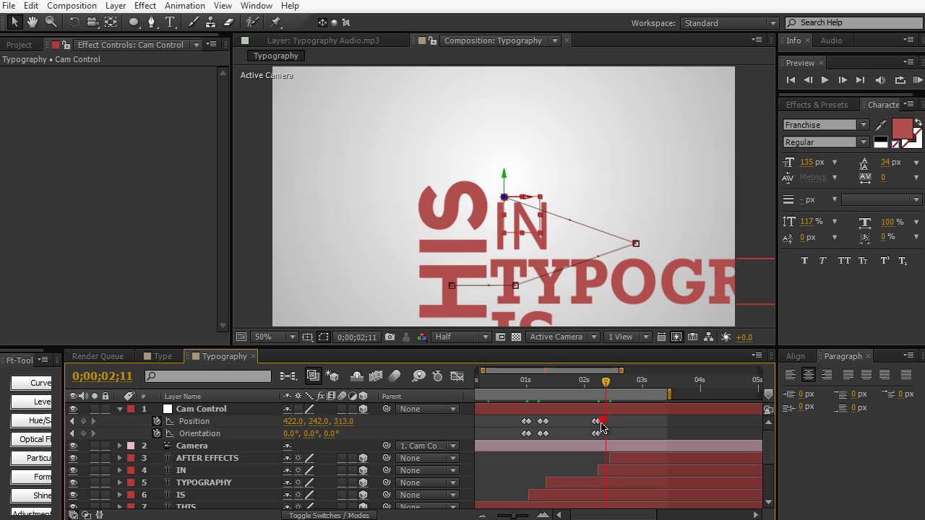
key("ctrl+v")
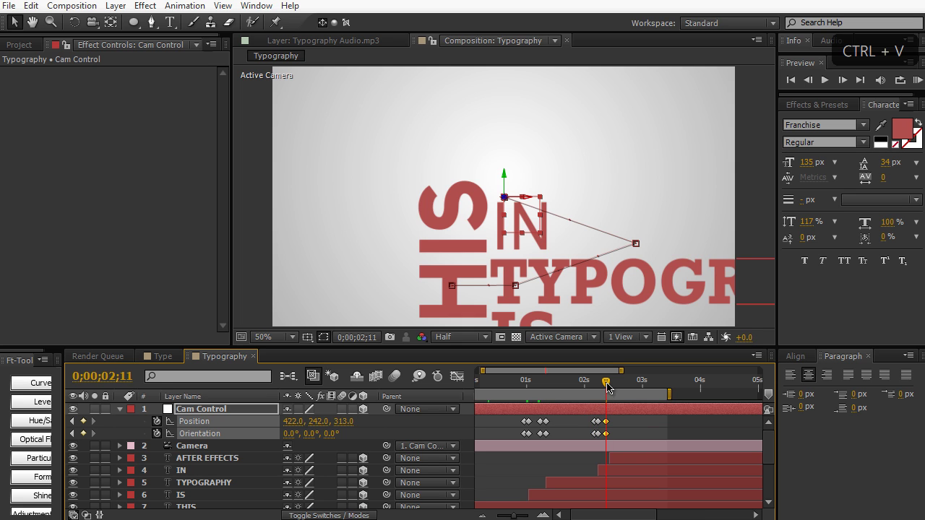
At 0;00;02;13, set Cam Control's position to 684, 156, 323 to frame AFTER EFFECTS and add an Orientation keyframe.
left_click_drag(607, 388, 612, 386)
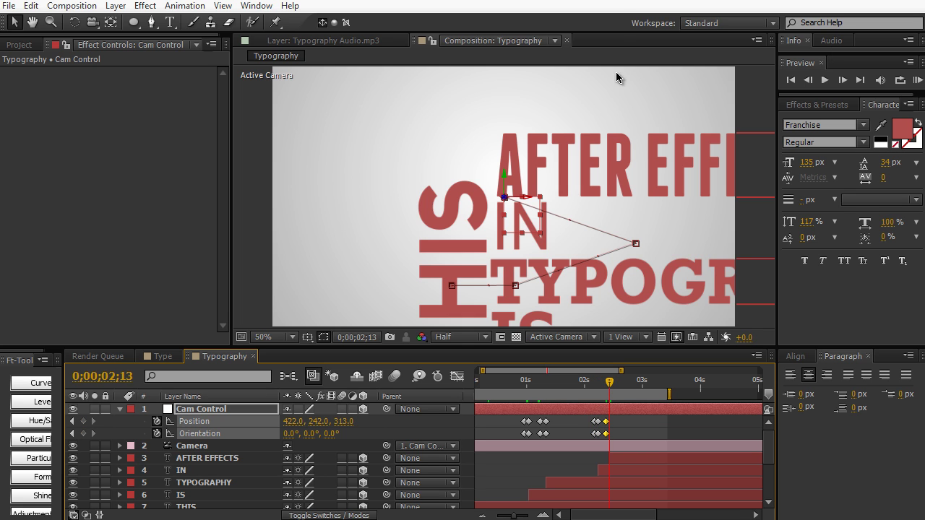
left_click_drag(293, 421, 439, 385)
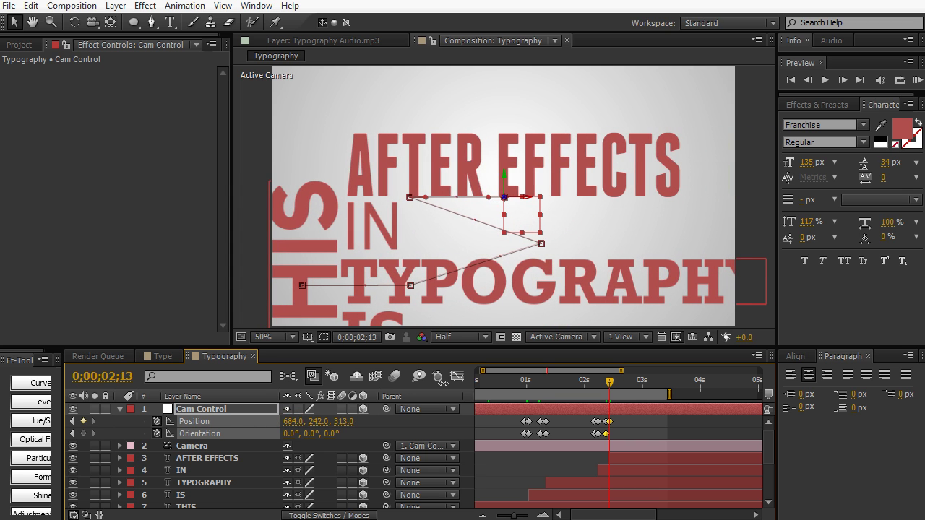
left_click(259, 280)
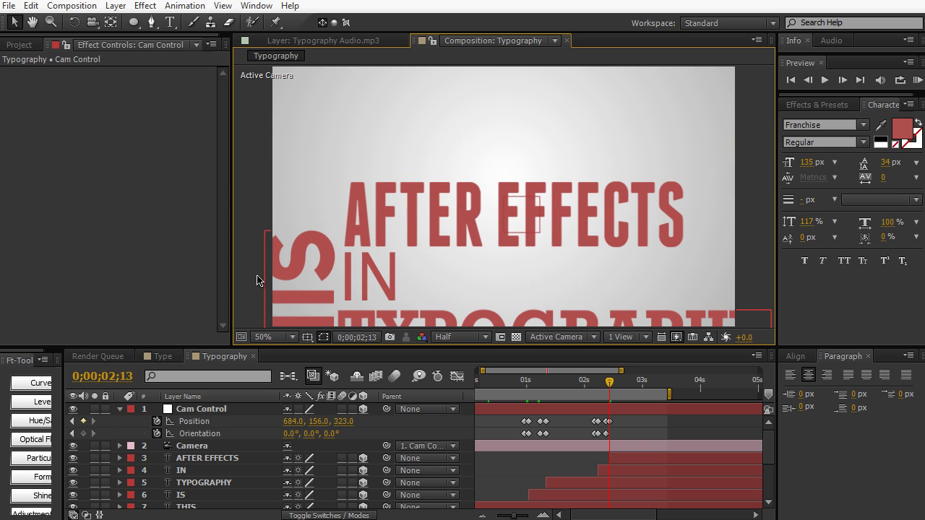
left_click(83, 434)
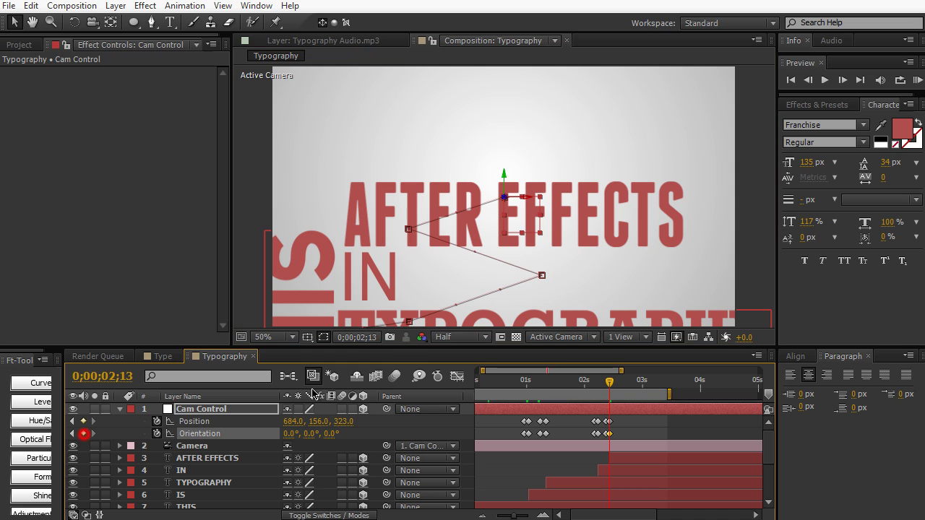
Bend the handles of Cam Control's motion path between TYPOGRAPHY and IN into a curve.
left_click(410, 232)
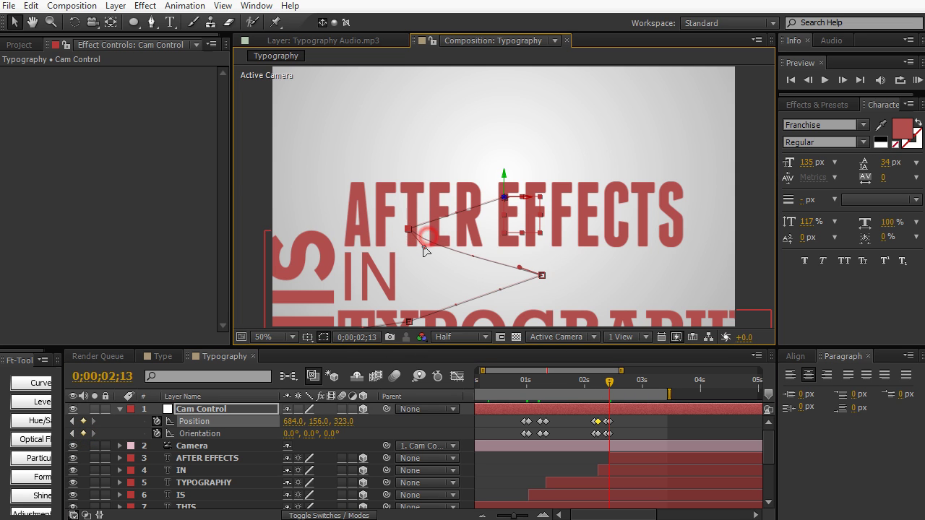
left_click_drag(519, 268, 521, 255)
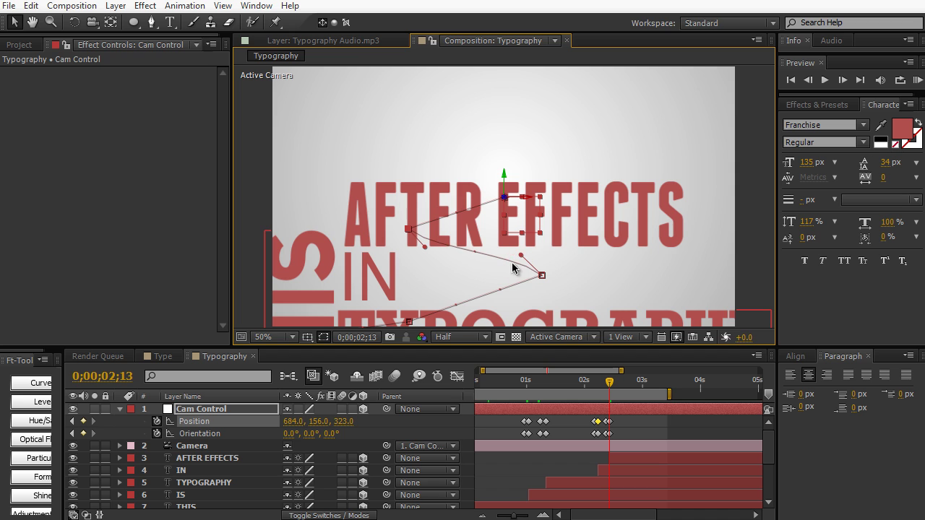
key("h")
left_click_drag(429, 272, 474, 185)
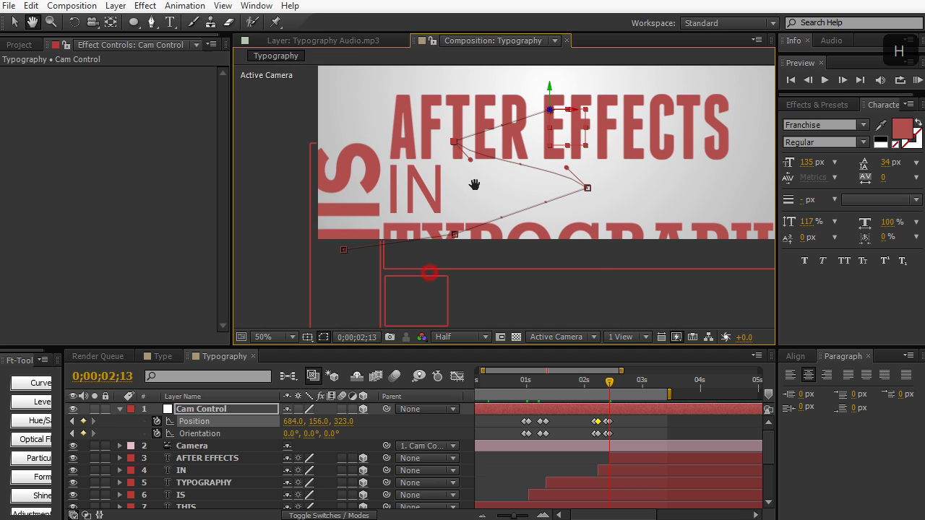
key("v")
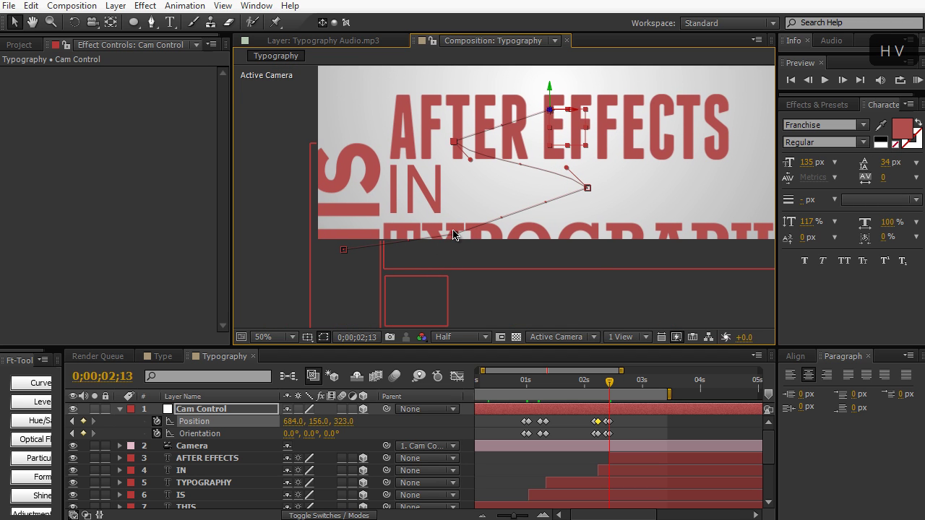
Run a RAM preview of the camera move with the composition shown at 50%.
left_click(434, 235)
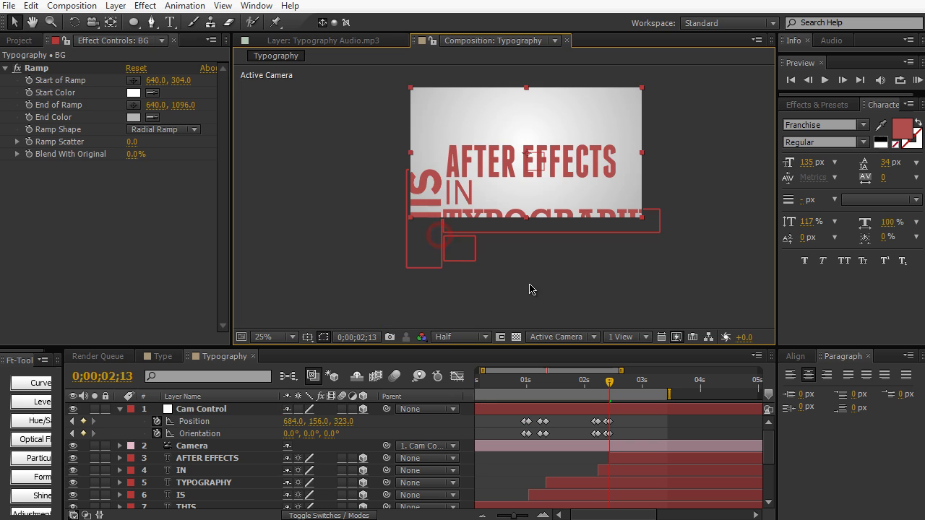
key("period")
key("KP_0")
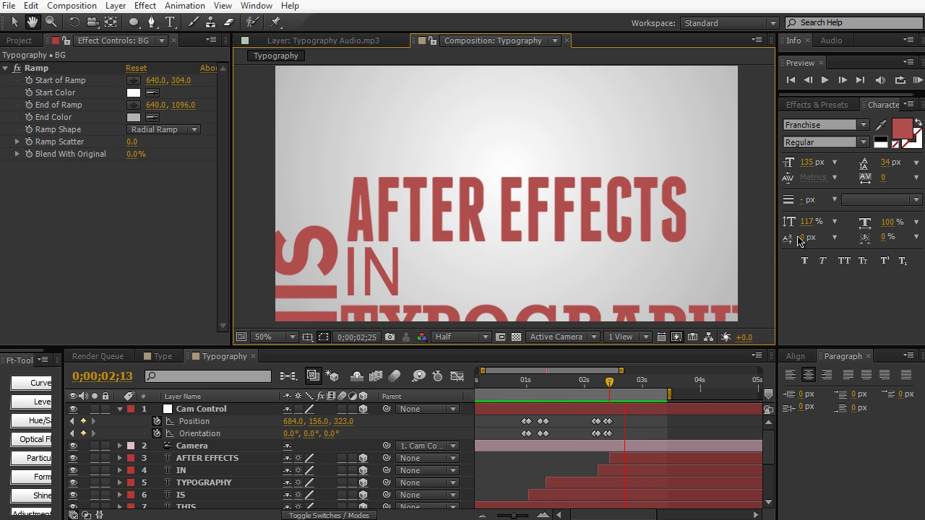
Apply Easy Ease to all of Cam Control's Position and Orientation keyframes.
left_click_drag(584, 381, 605, 394)
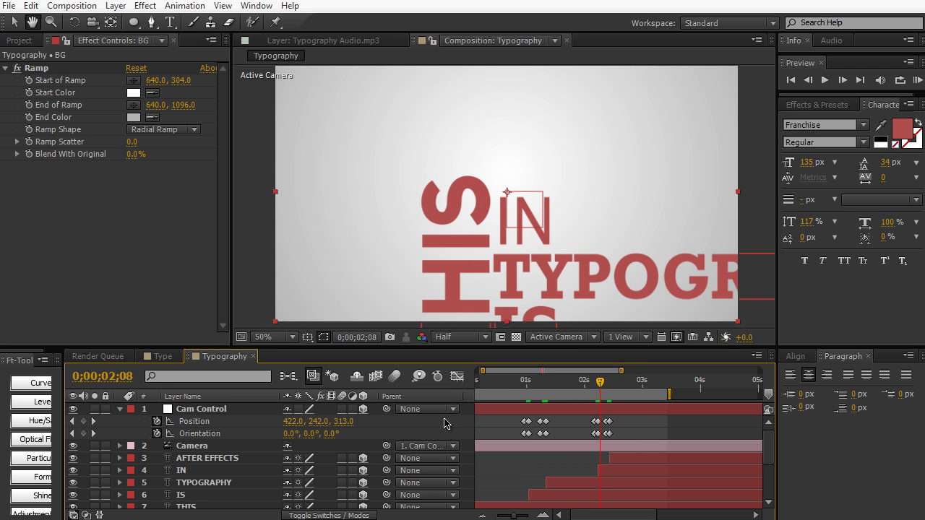
left_click(14, 22)
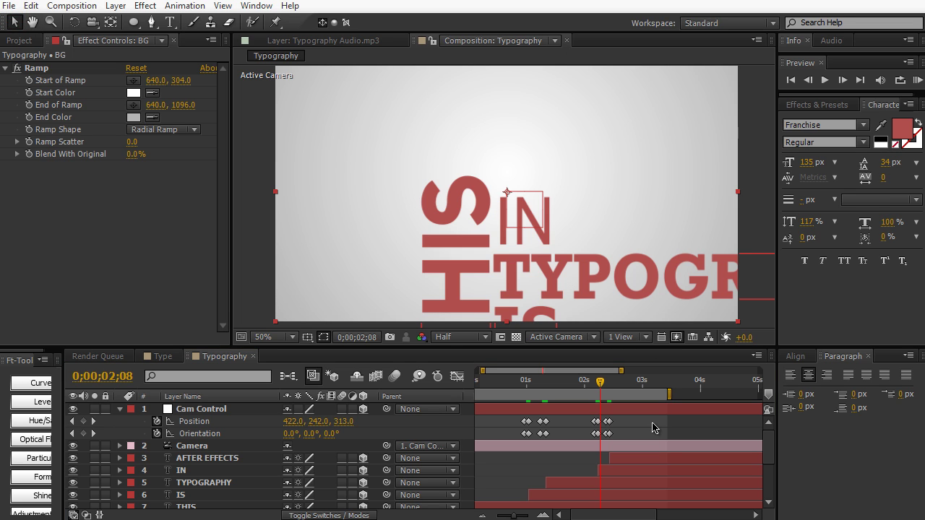
left_click_drag(649, 425, 509, 452)
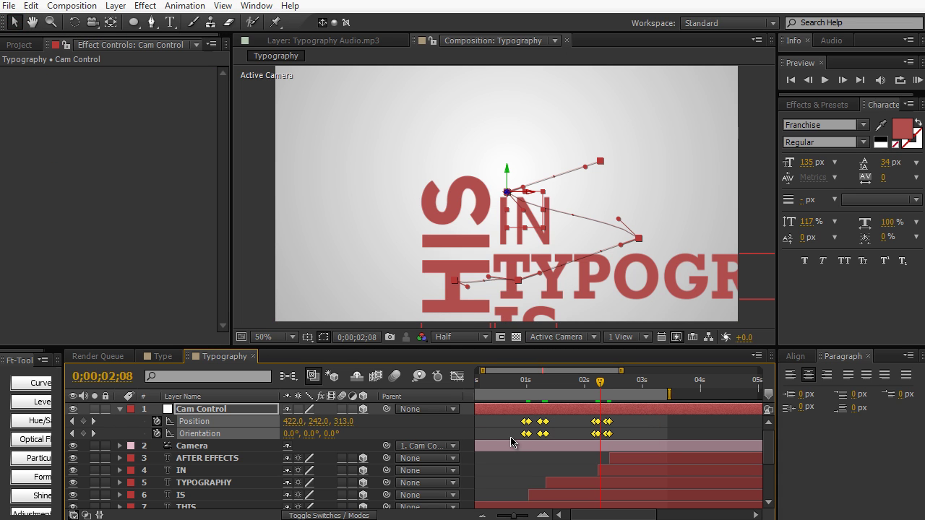
left_click(197, 7)
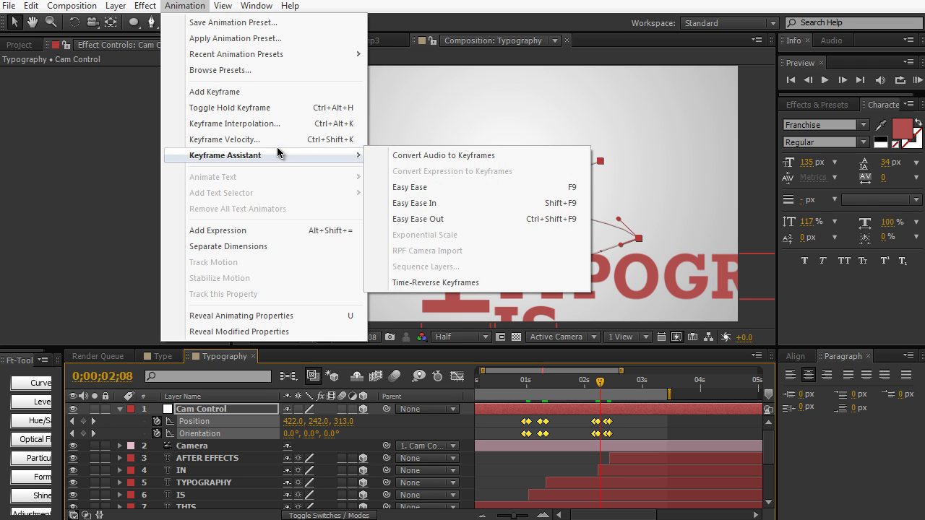
mouse_move(354, 155)
left_click(400, 188)
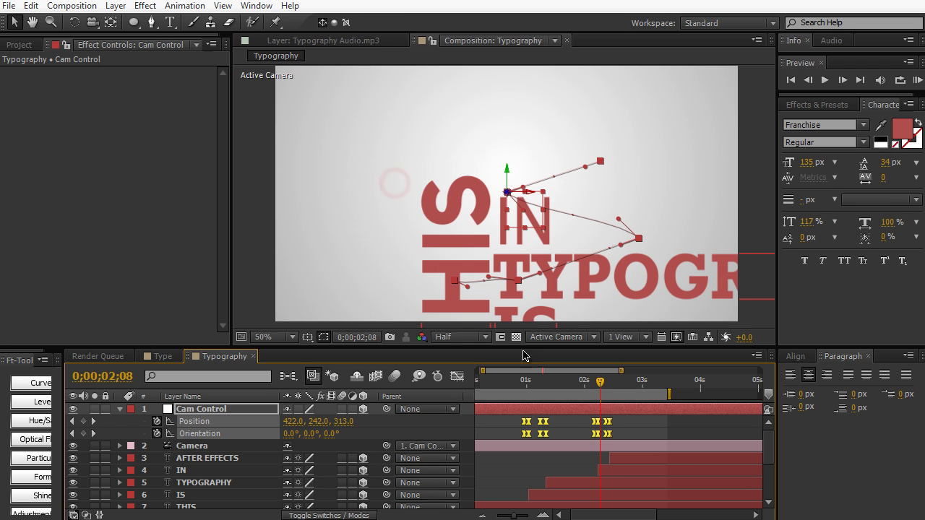
Examine the speed curves of Cam Control's eased keyframes in the Graph Editor and scrub through the camera moves.
left_click_drag(525, 377, 588, 388)
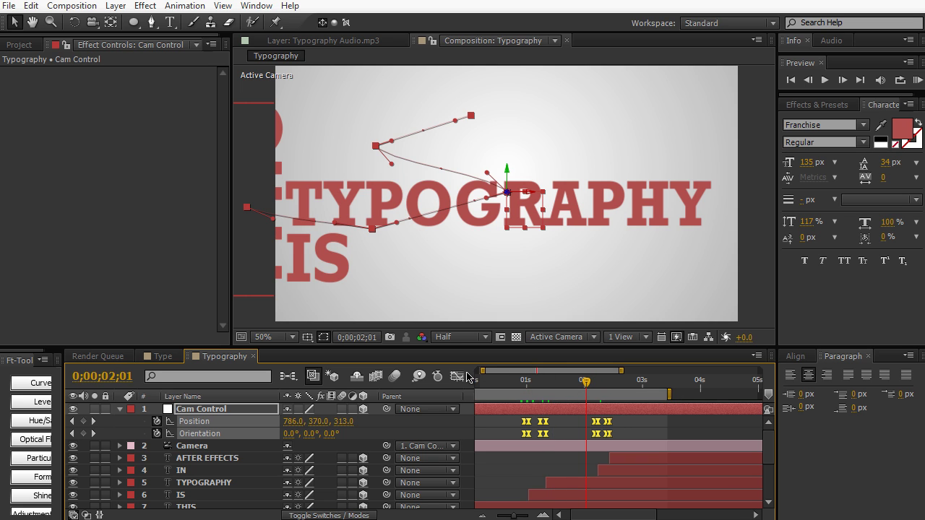
left_click(457, 376)
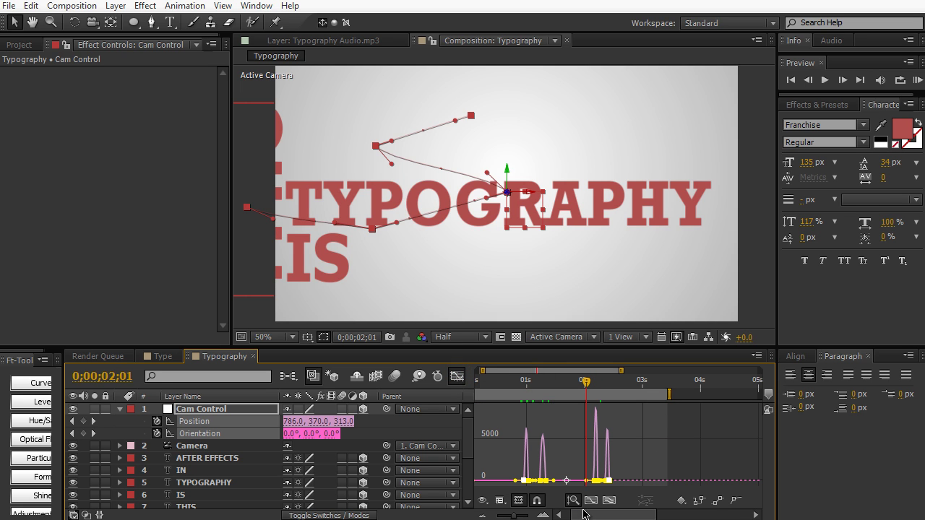
scroll(528, 434, "up", 2)
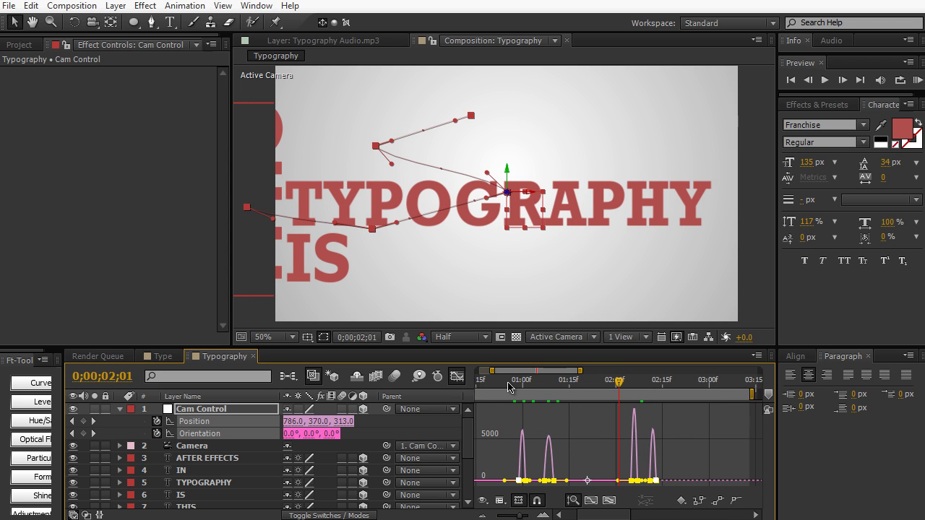
left_click(513, 382)
left_click_drag(514, 386, 582, 383)
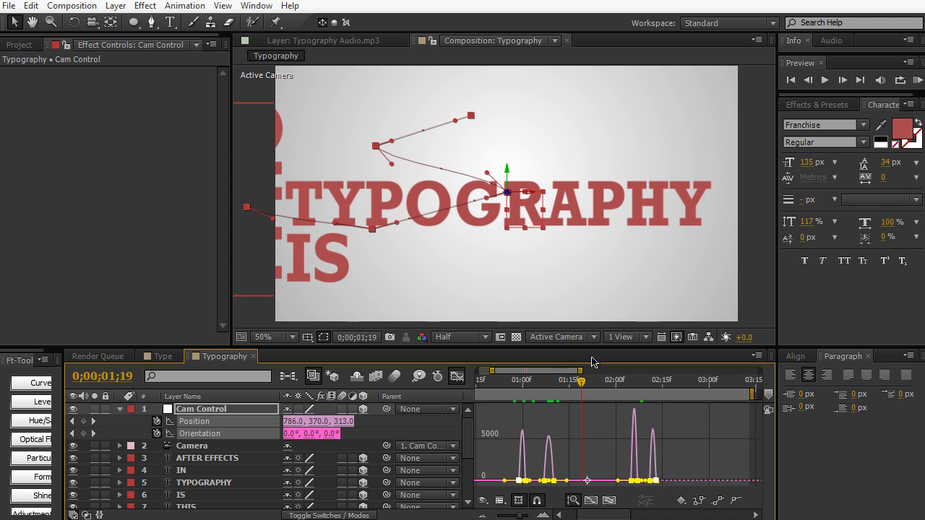
left_click(463, 378)
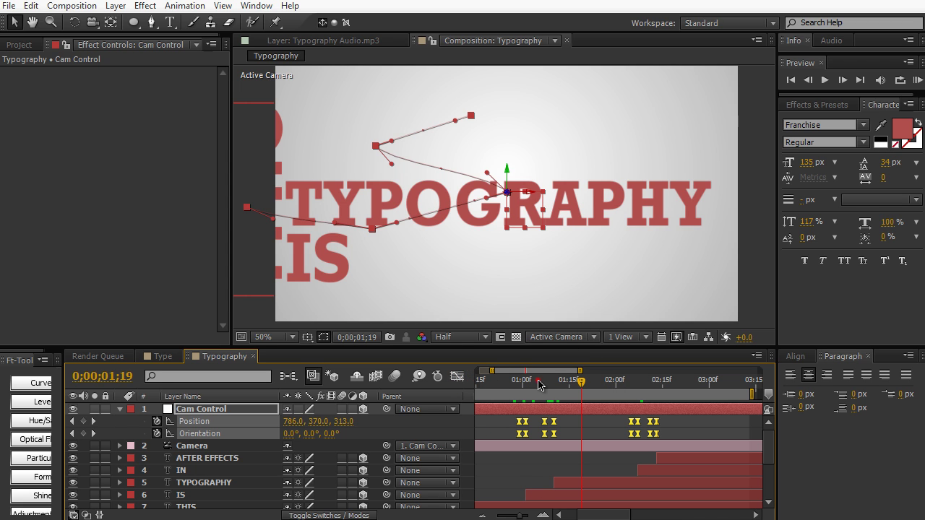
left_click_drag(539, 385, 645, 387)
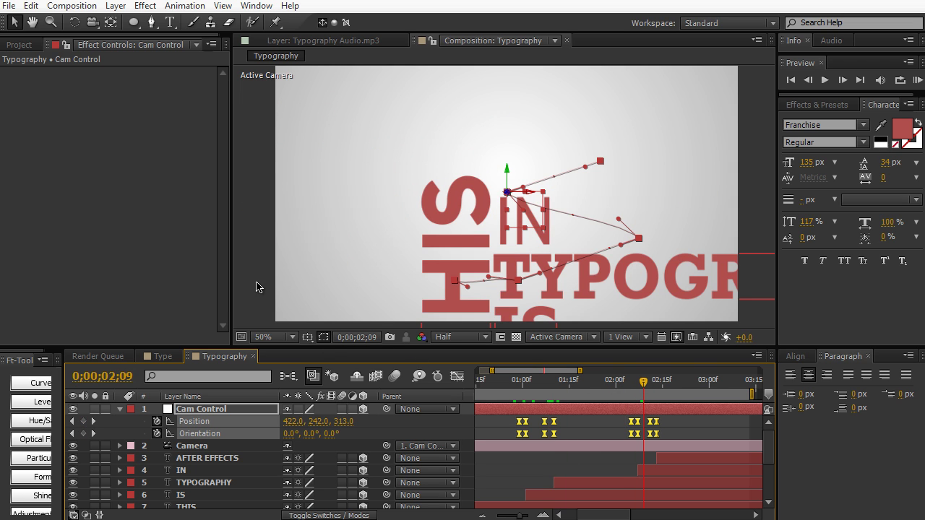
Enable motion blur for the composition and for the five text layers from AFTER EFFECTS to THIS.
left_click(555, 389)
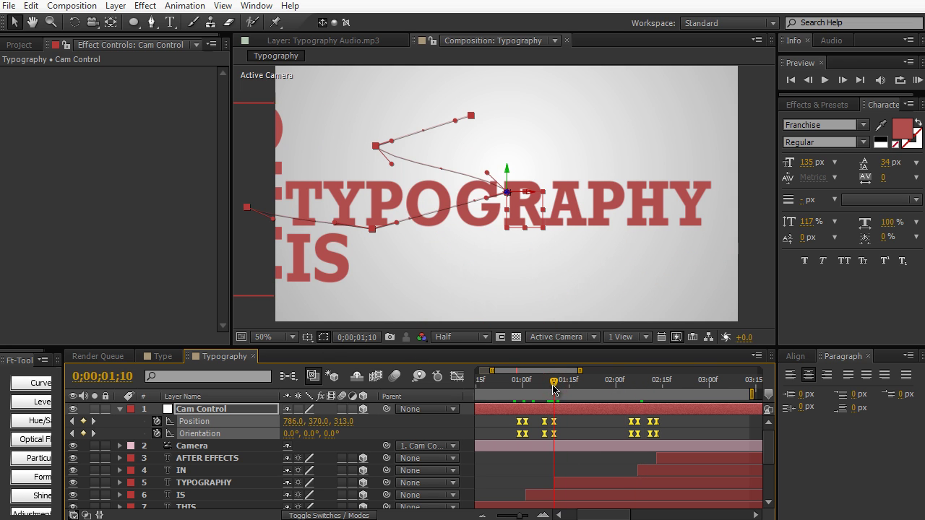
left_click_drag(554, 389, 554, 388)
left_click(394, 377)
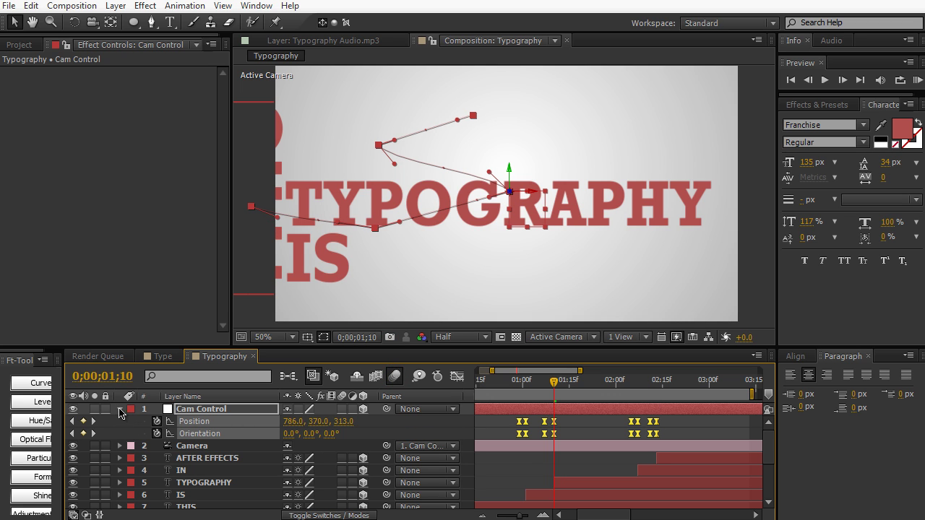
left_click(120, 410)
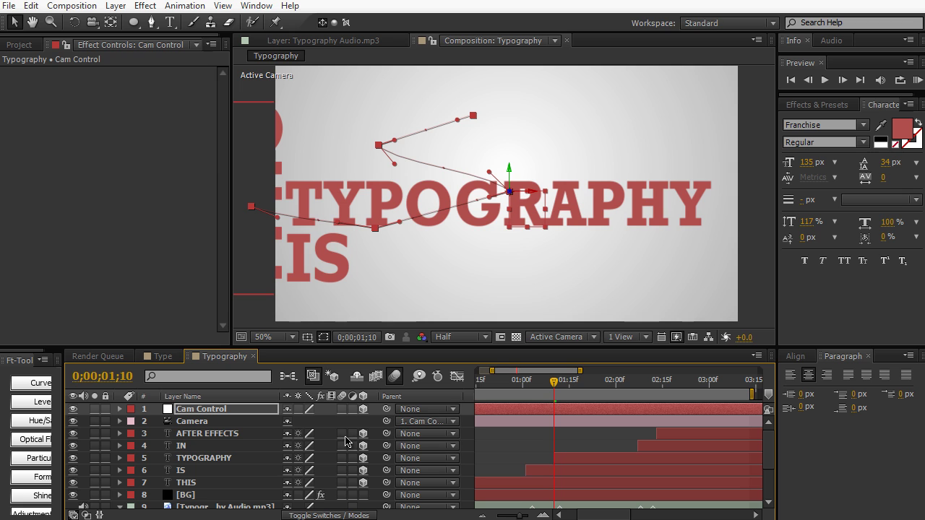
left_click_drag(346, 441, 346, 494)
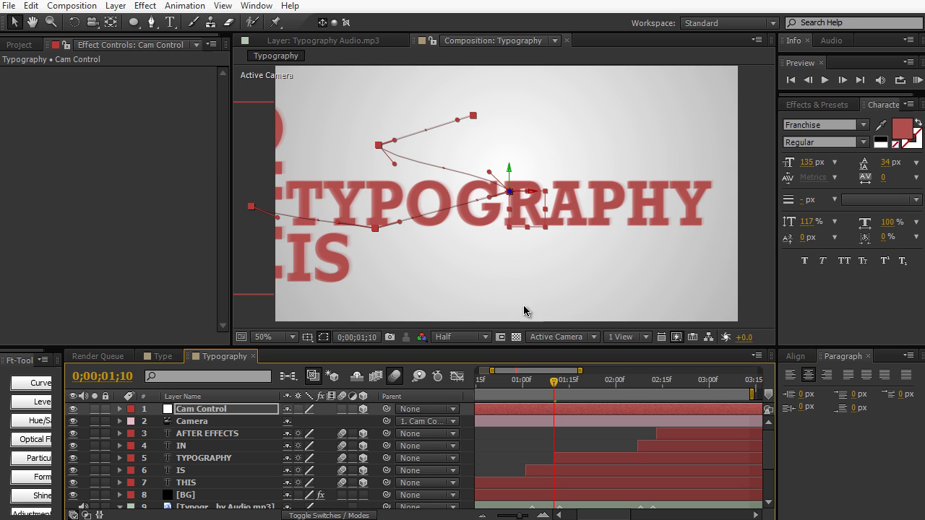
Scrub to the move between TYPOGRAPHY and IN and run a RAM preview to check the motion blur.
left_click_drag(554, 380, 635, 383)
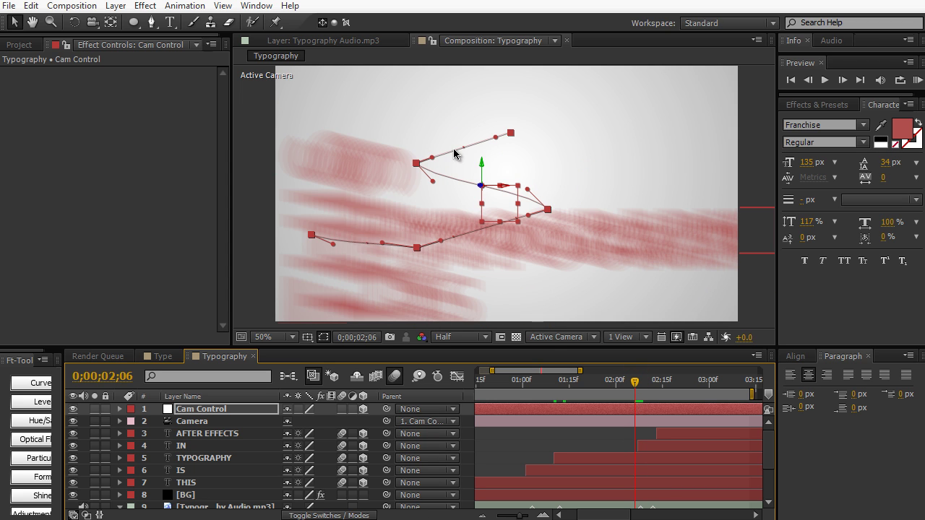
key("KP_0")
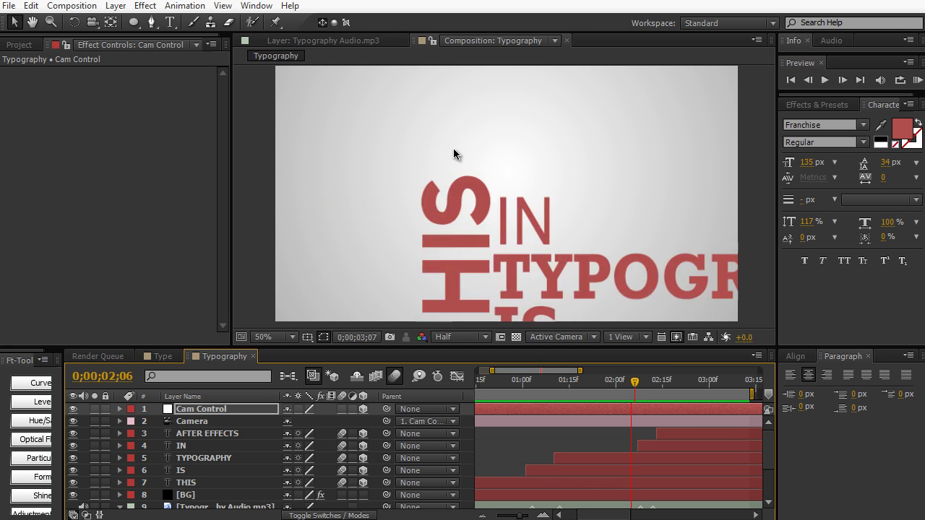
double_click(454, 148)
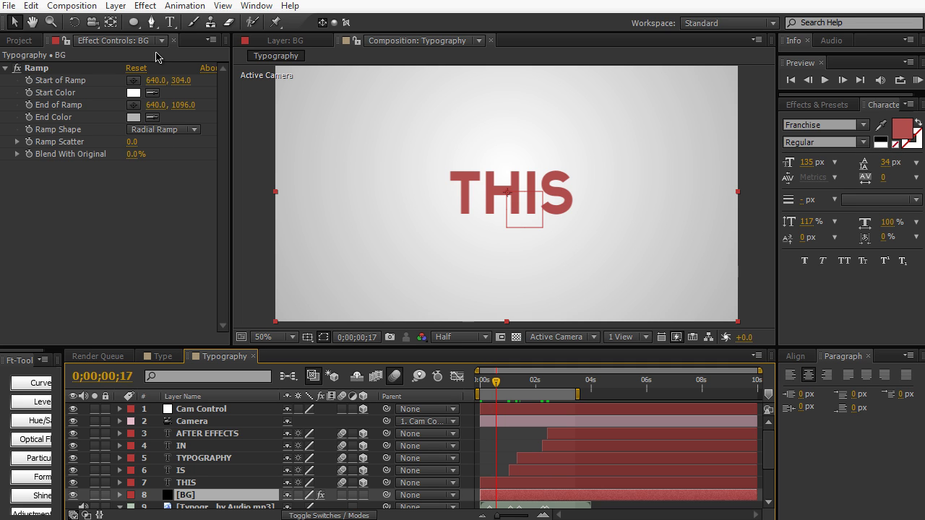
Add the Paper Texture image as the top layer of the Typography composition.
left_click(28, 40)
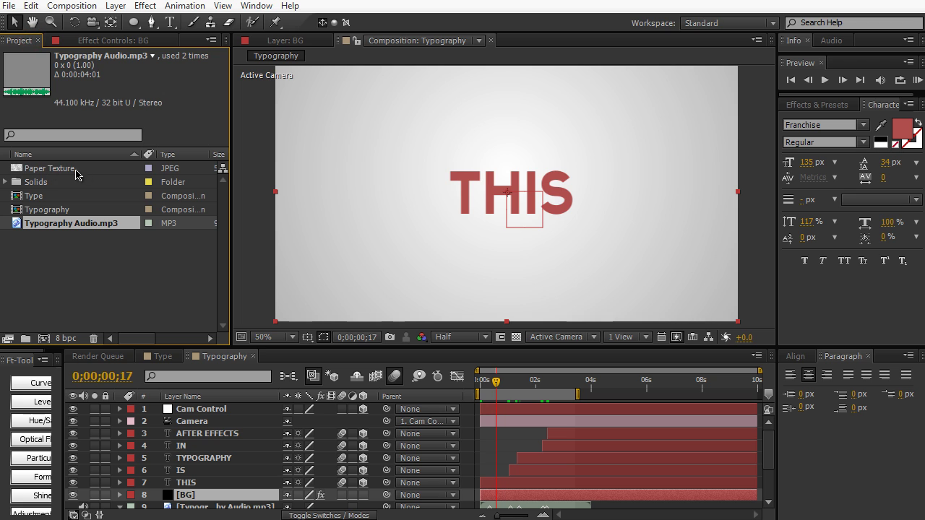
left_click(63, 171)
left_click(120, 298)
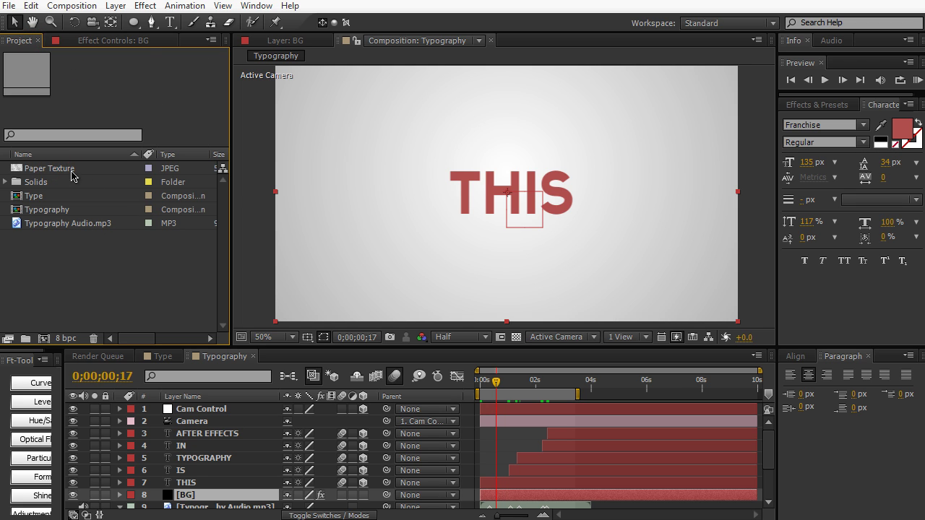
left_click_drag(71, 176, 231, 409)
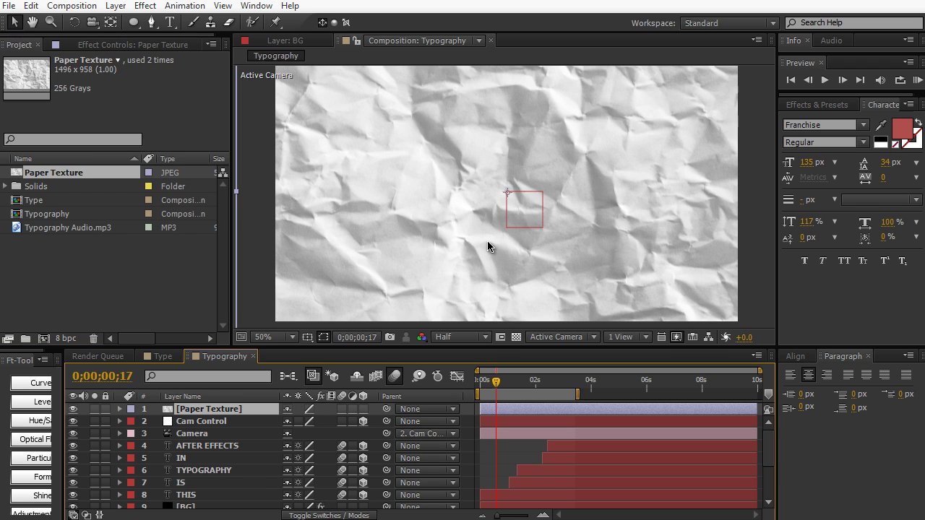
Make the Paper Texture layer 3D and stretch its Y scale to 155.9% so it spans the frame's width.
key("s")
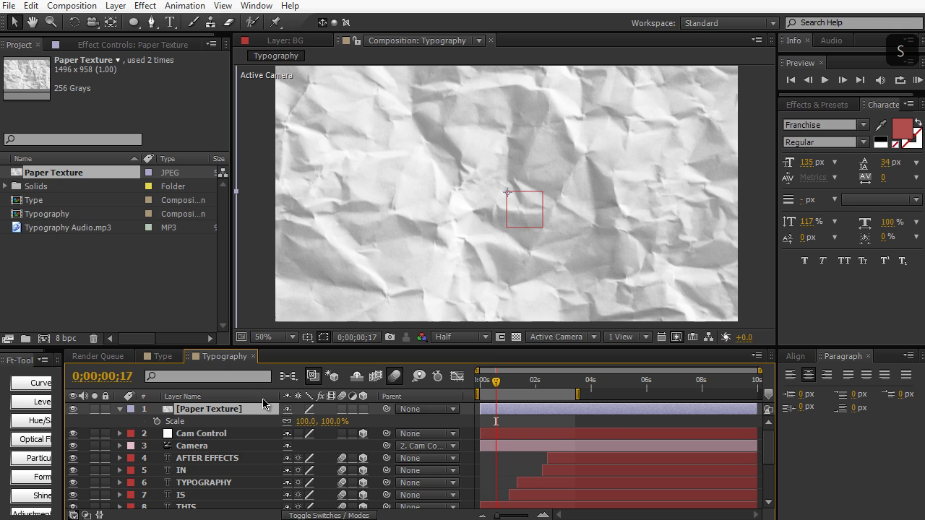
scroll(360, 273, "down", 2)
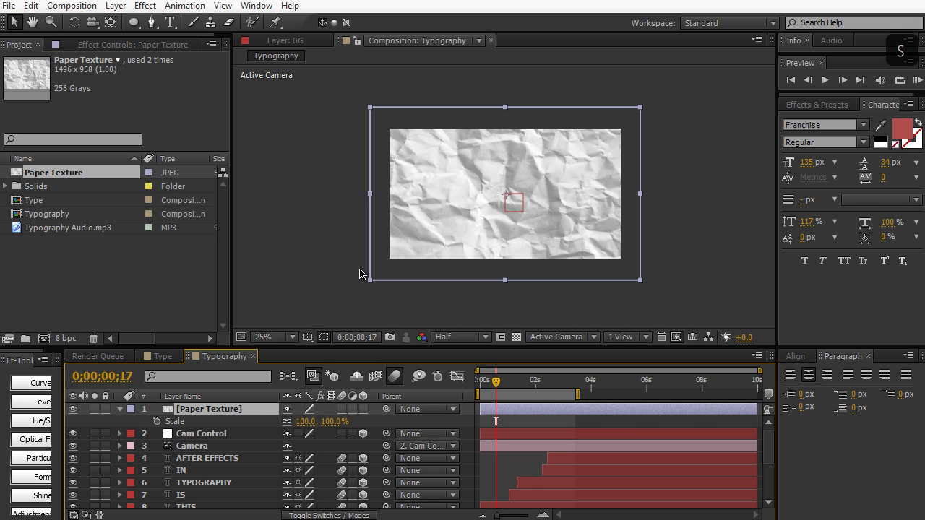
left_click(363, 409)
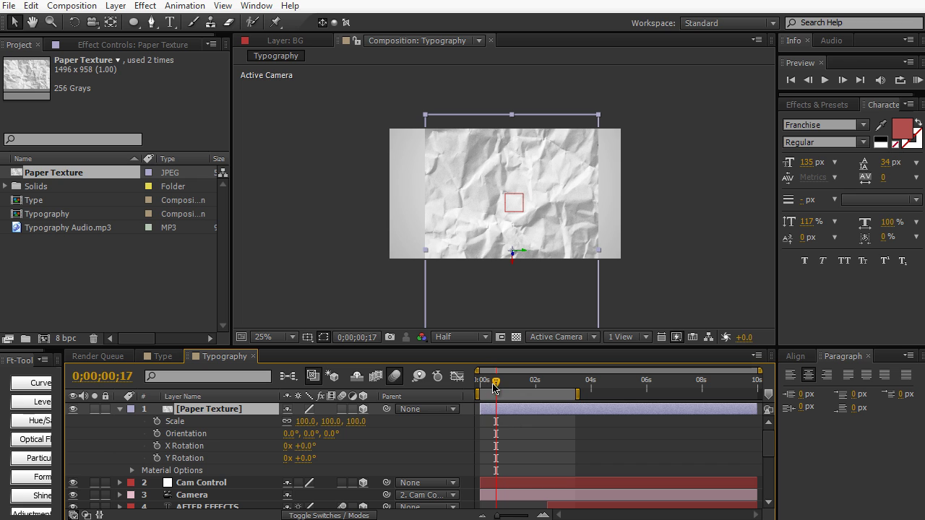
mouse_move(498, 381)
left_mouse_down()
mouse_move(533, 381)
mouse_move(481, 386)
left_mouse_up()
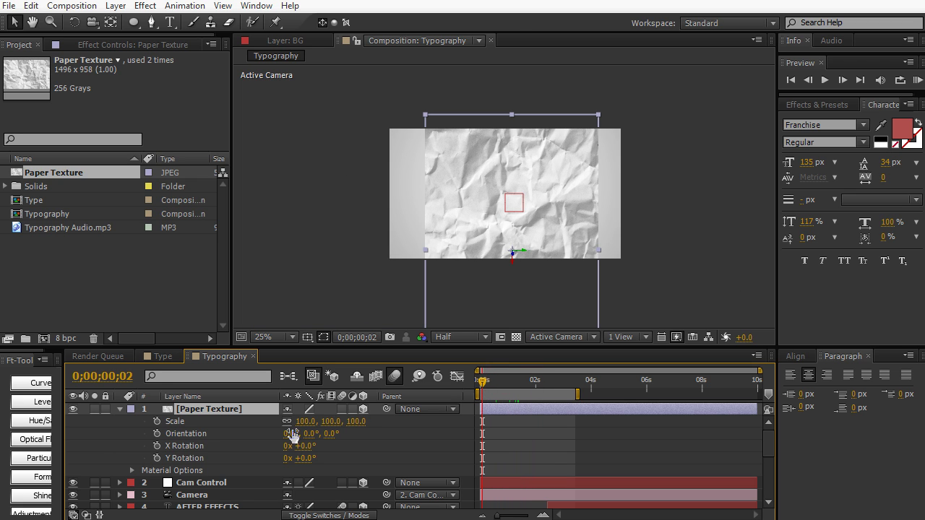
left_click_drag(424, 252, 377, 250)
Play the composition from 0;00;00;00 to check that Paper Texture covers the frame during the camera moves.
left_click_drag(489, 381, 480, 381)
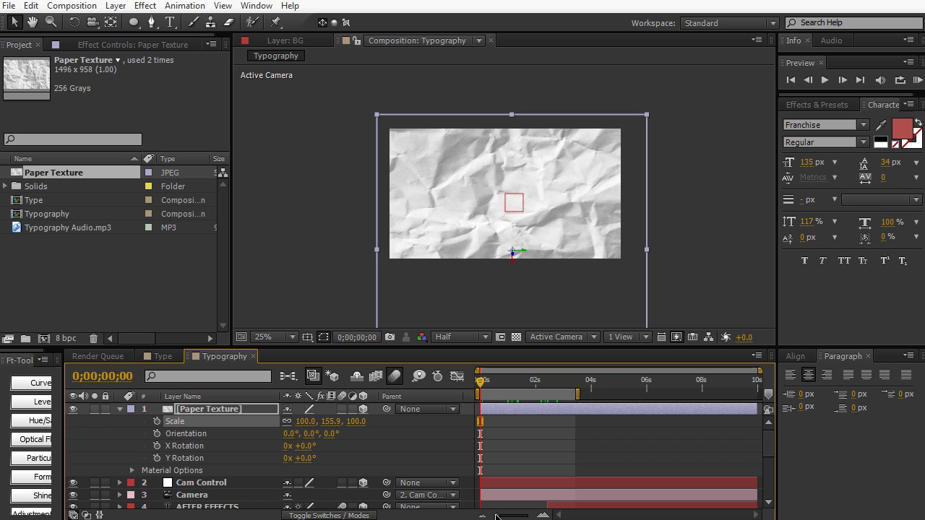
left_click_drag(497, 516, 502, 518)
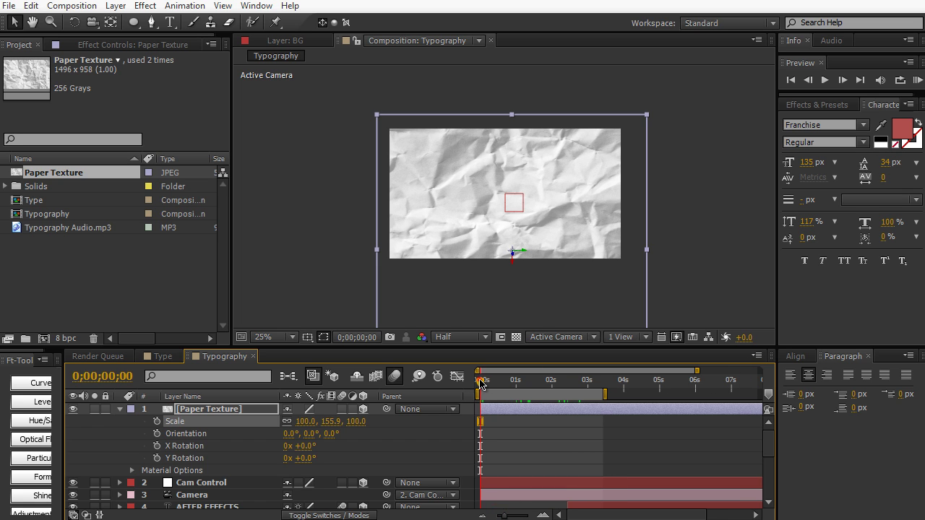
key("space")
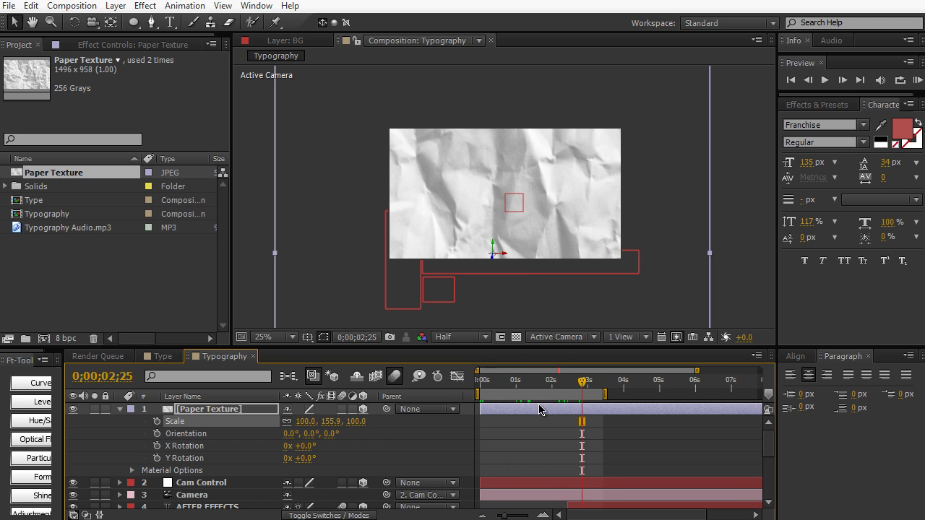
Set the Paper Texture layer's blending mode to Overlay and collapse its properties.
left_click(358, 517)
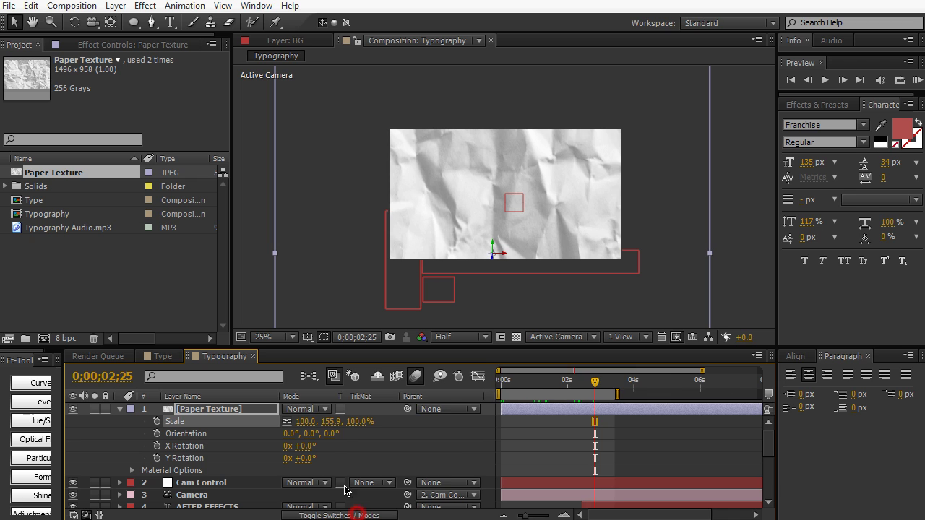
left_click(310, 409)
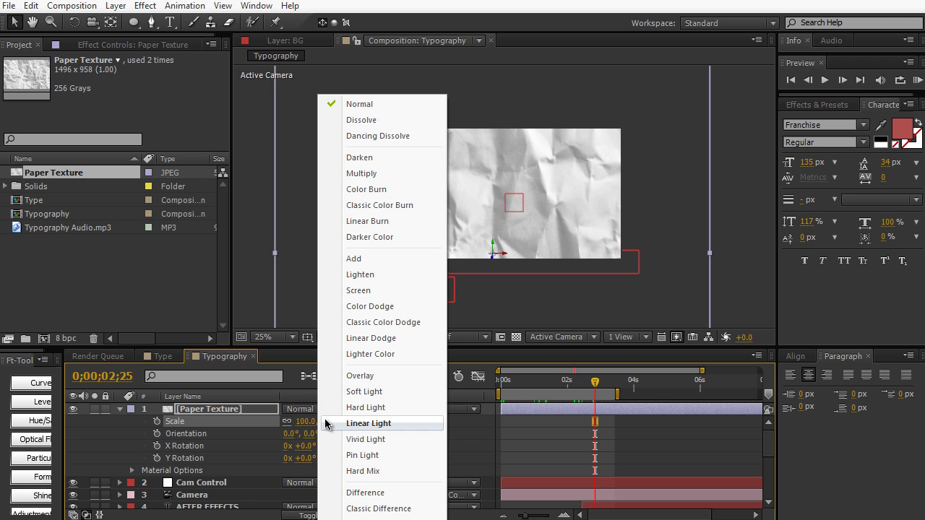
left_click(361, 376)
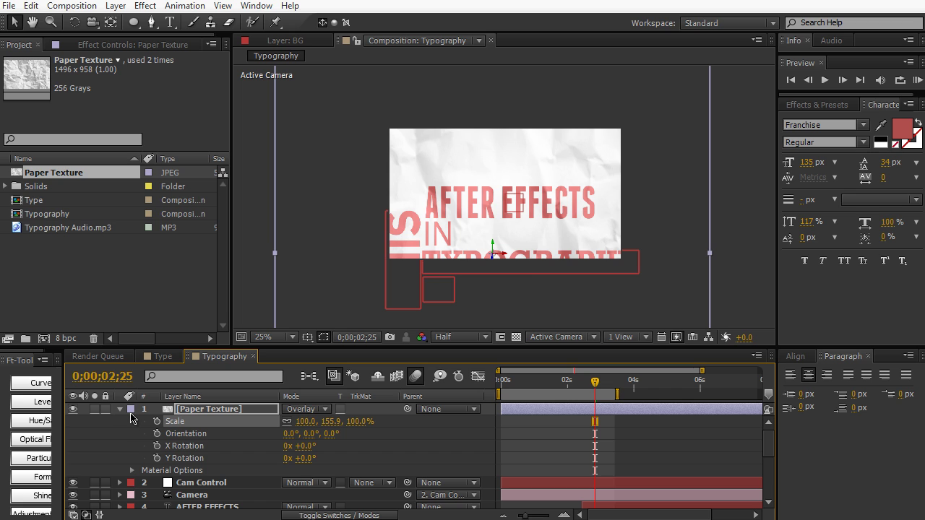
left_click(120, 409)
Run a RAM preview of the paper-textured animation with the composition shown at 50%.
key("period")
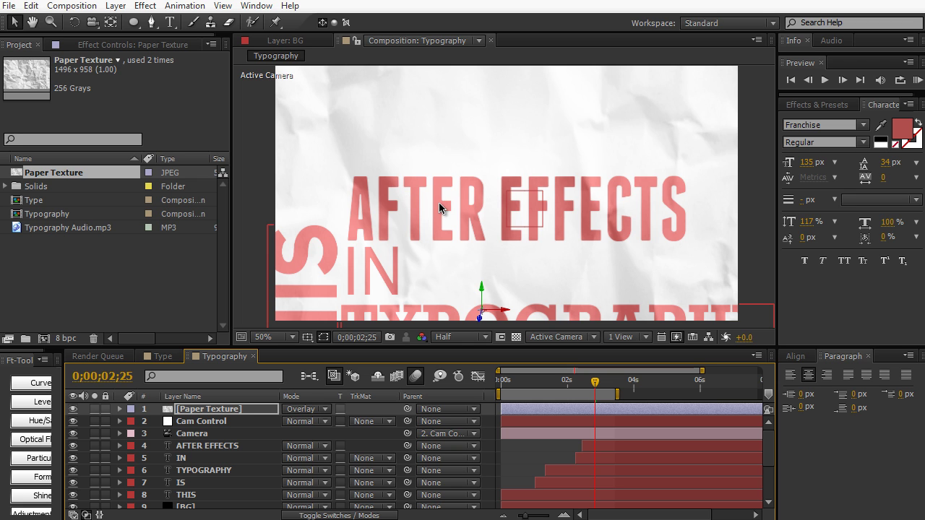
key("h")
mouse_move(464, 217)
left_mouse_down()
mouse_move(479, 153)
mouse_move(446, 192)
mouse_move(462, 220)
left_mouse_up()
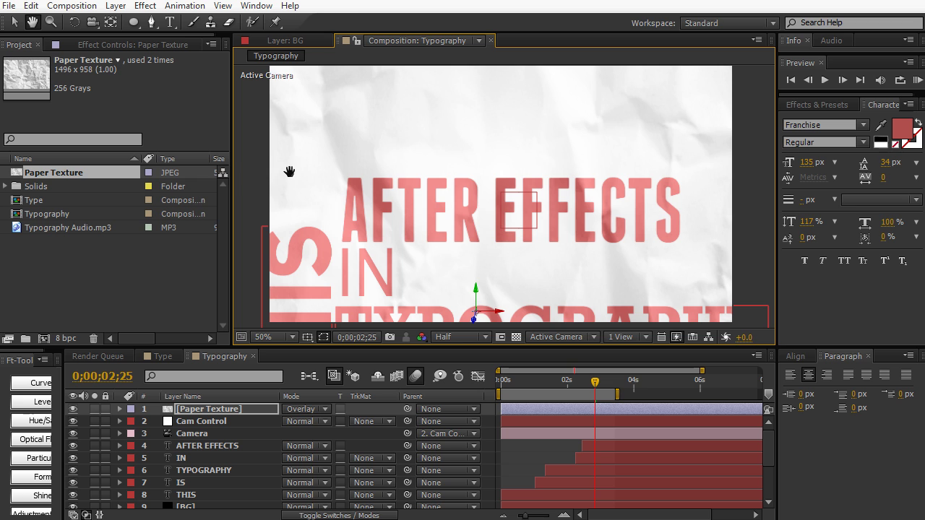
key("v")
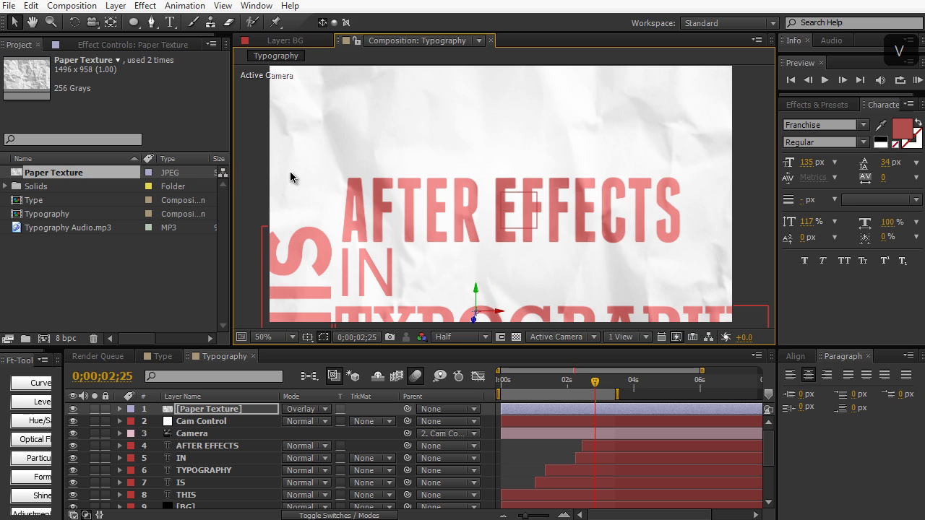
left_click(916, 79)
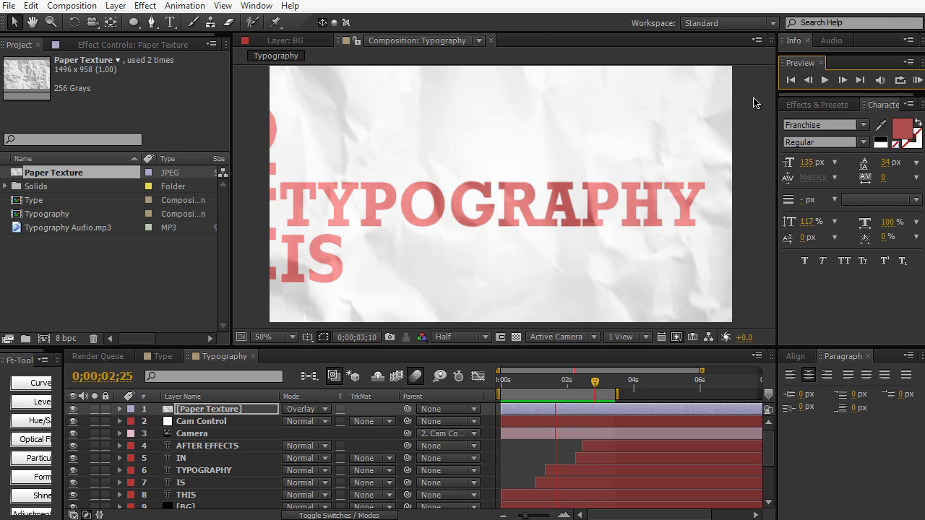
Compare the frame with and without the Paper Texture layer by toggling its visibility, and play back part of the animation.
left_click(754, 102)
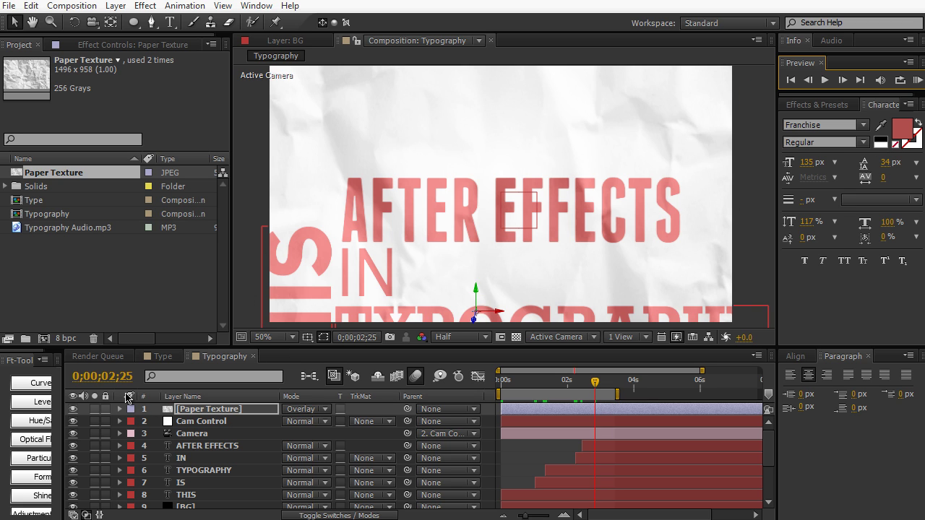
left_click(73, 409)
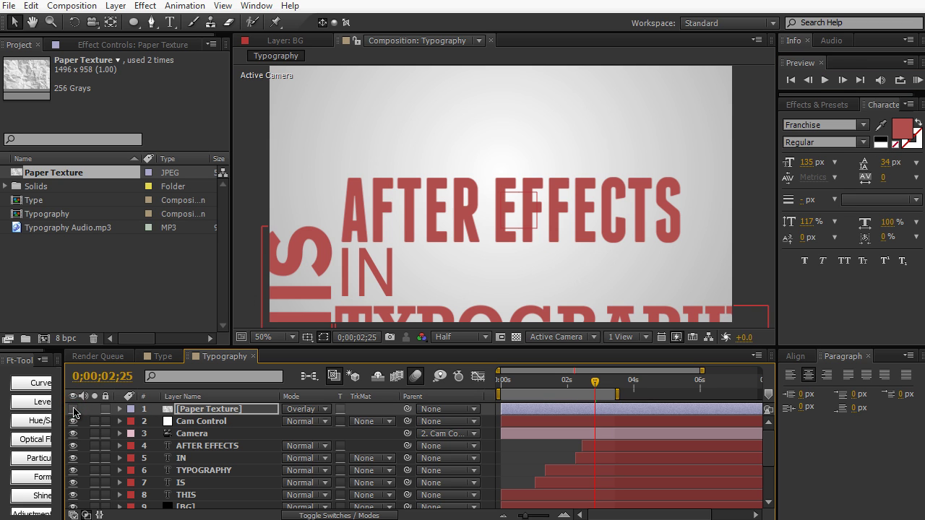
left_click(73, 409)
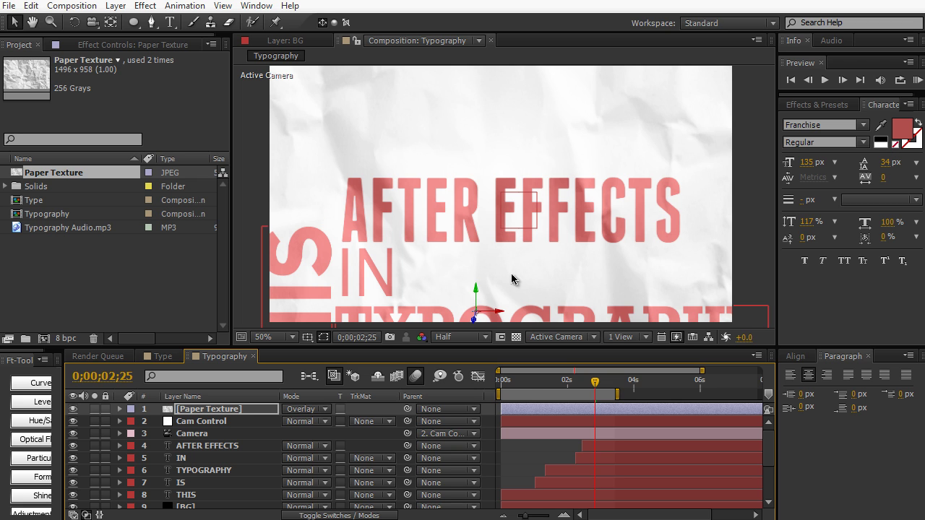
left_click(526, 389)
key("space")
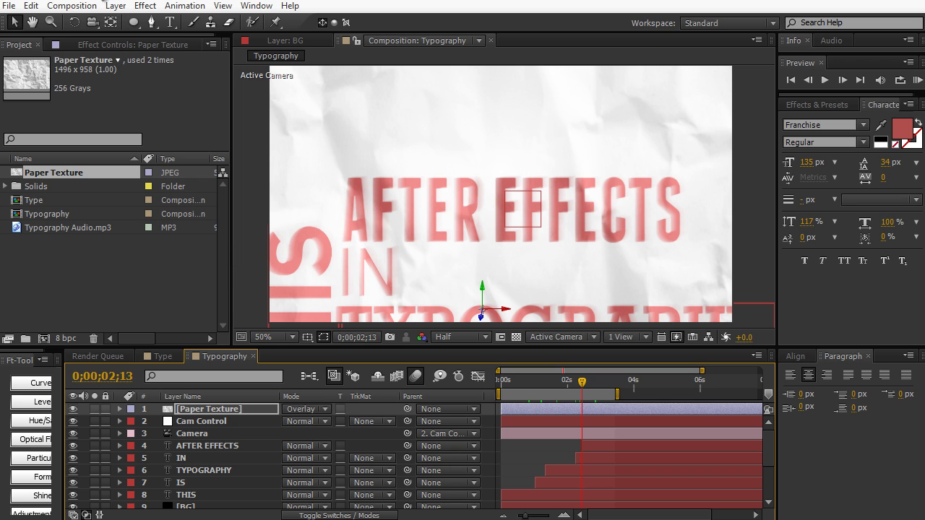
Create a new adjustment layer above Paper Texture and rename it Blur.
left_click(114, 6)
mouse_move(206, 23)
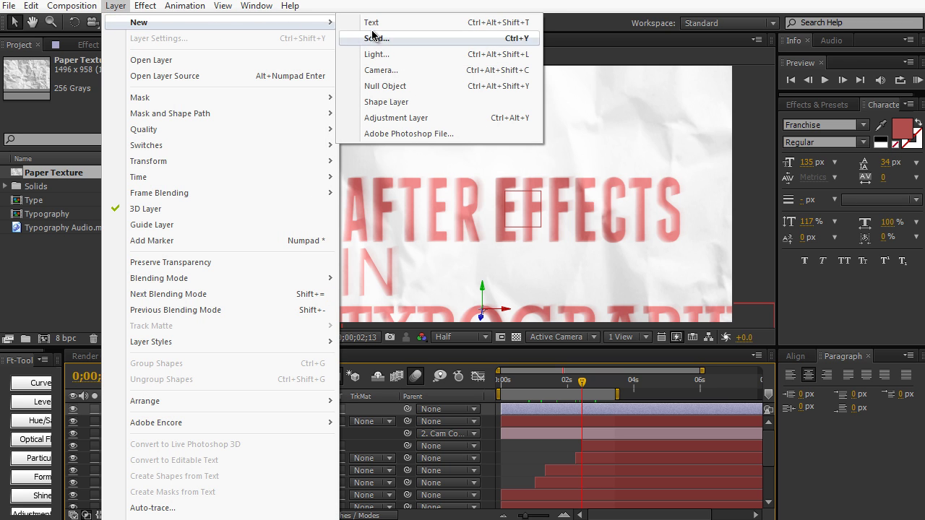
left_click(384, 118)
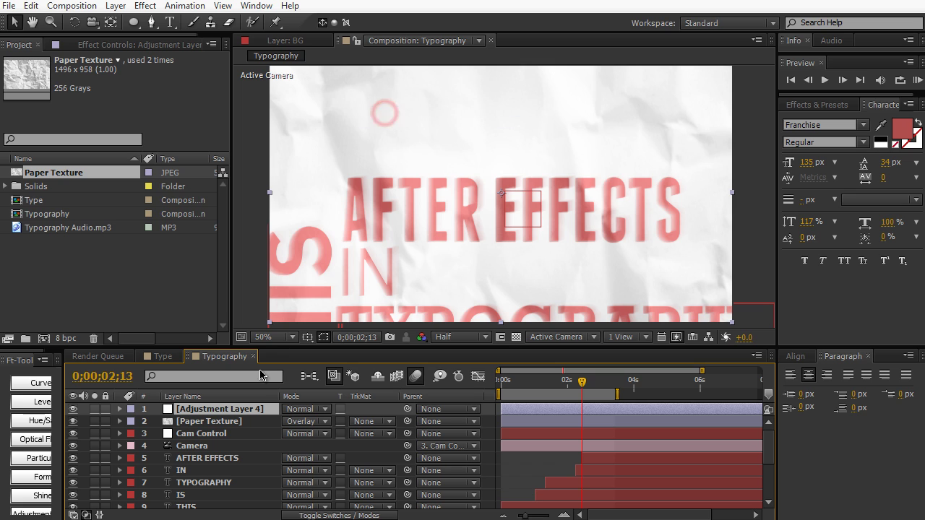
key("Tab")
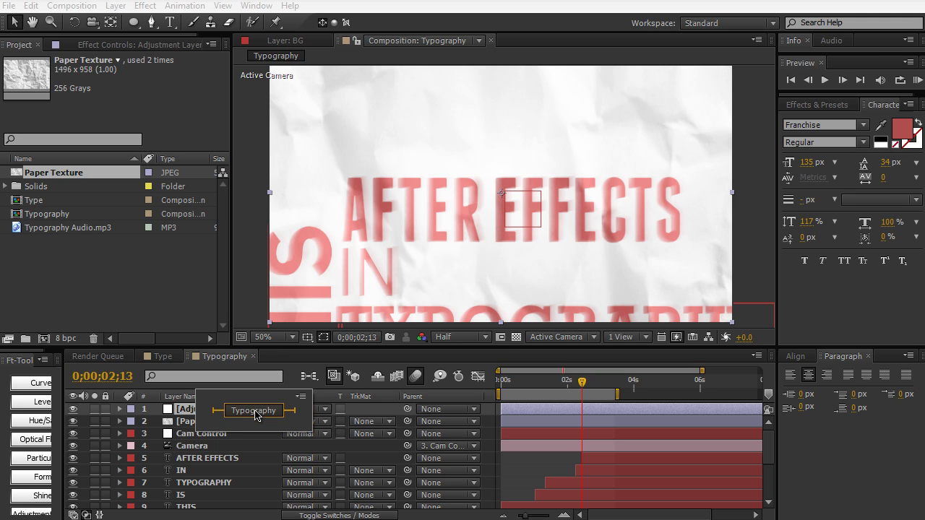
type("Blur")
key("Return")
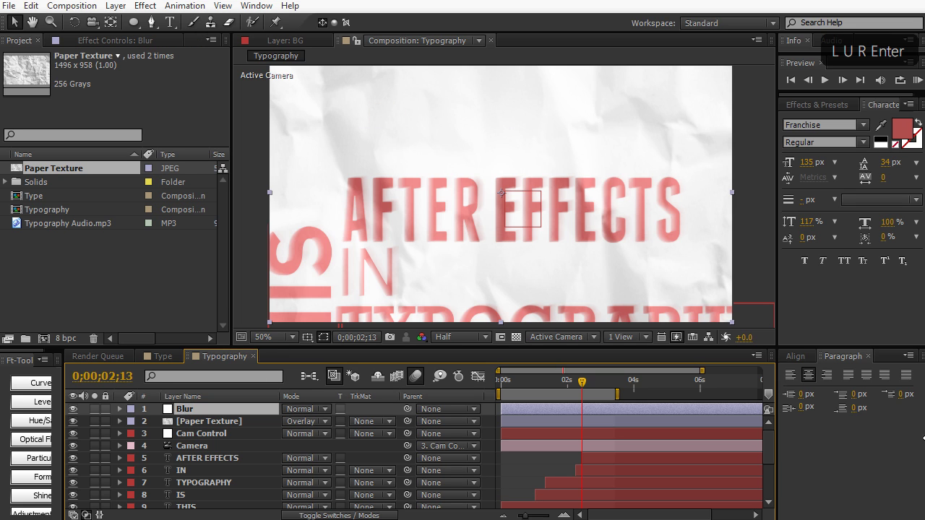
Apply Fast Blur to the Blur layer with Blurriness 30 and Repeat Edge Pixels enabled.
left_click(817, 104)
left_click(837, 120)
type("ramp")
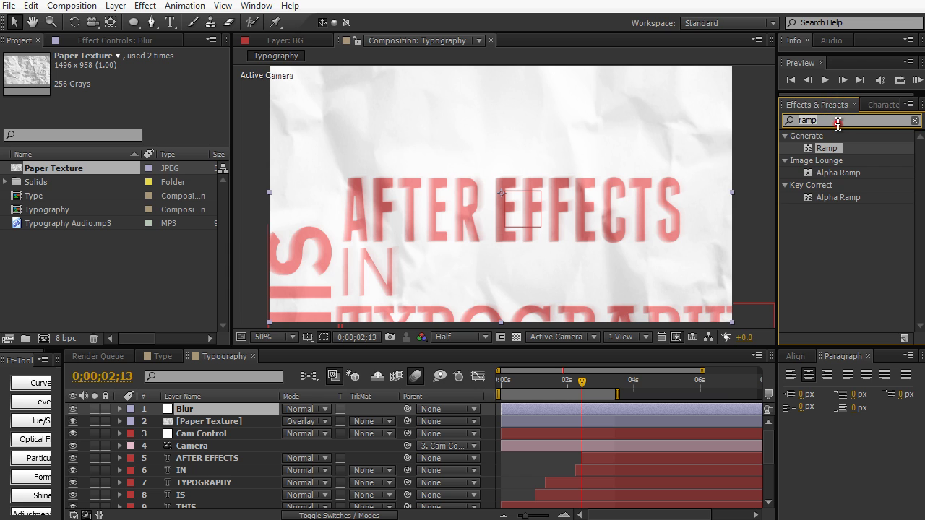
key("ctrl+a")
type("fast blur")
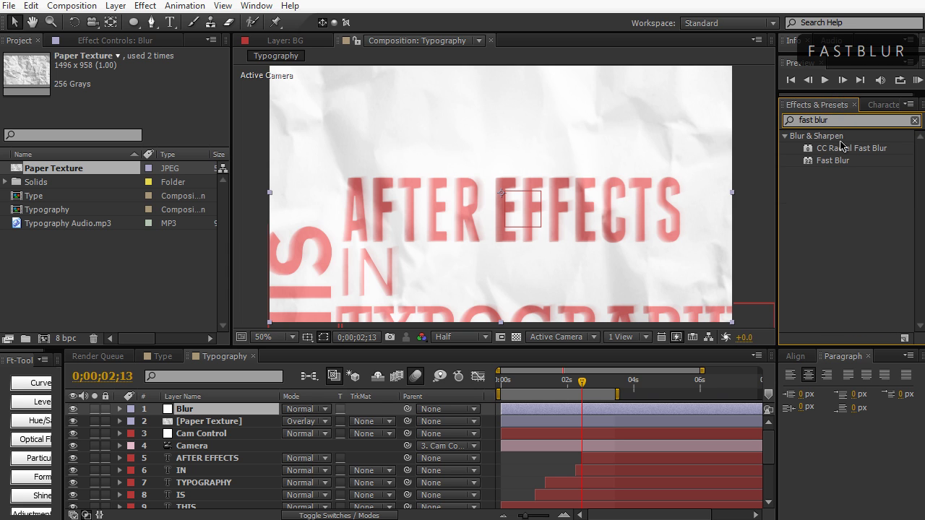
left_click_drag(835, 160, 253, 410)
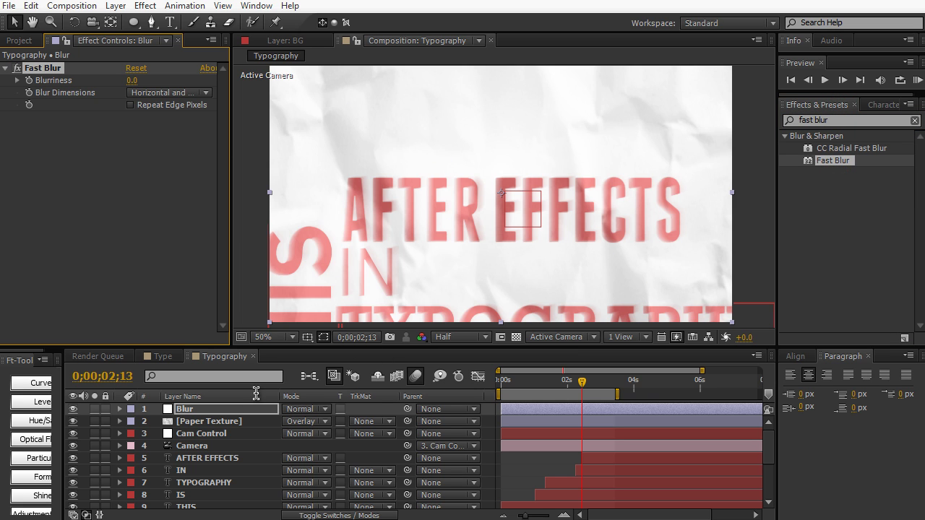
left_click_drag(131, 81, 151, 83)
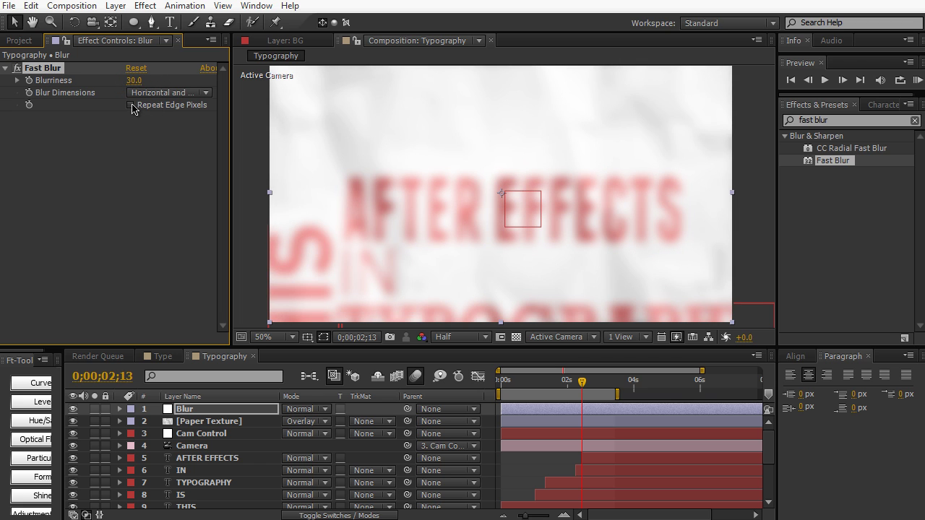
left_click(130, 106)
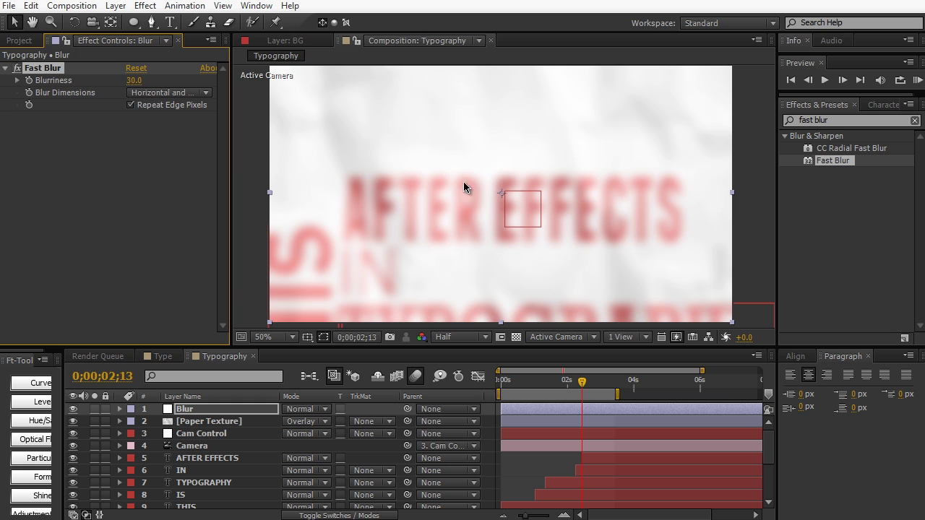
Draw an elliptical mask around the AFTER EFFECTS text on the Blur layer and set its mode to Subtract.
key("comma")
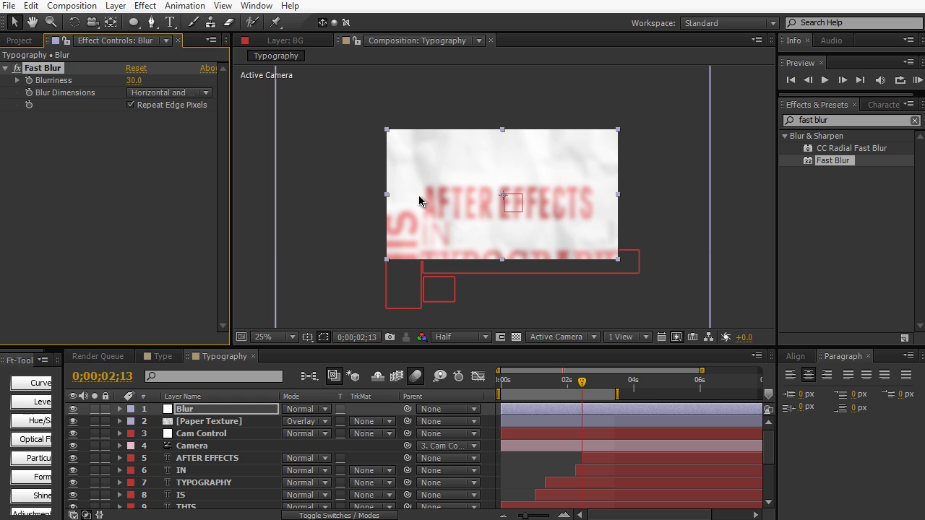
left_click(134, 23)
left_click(195, 22)
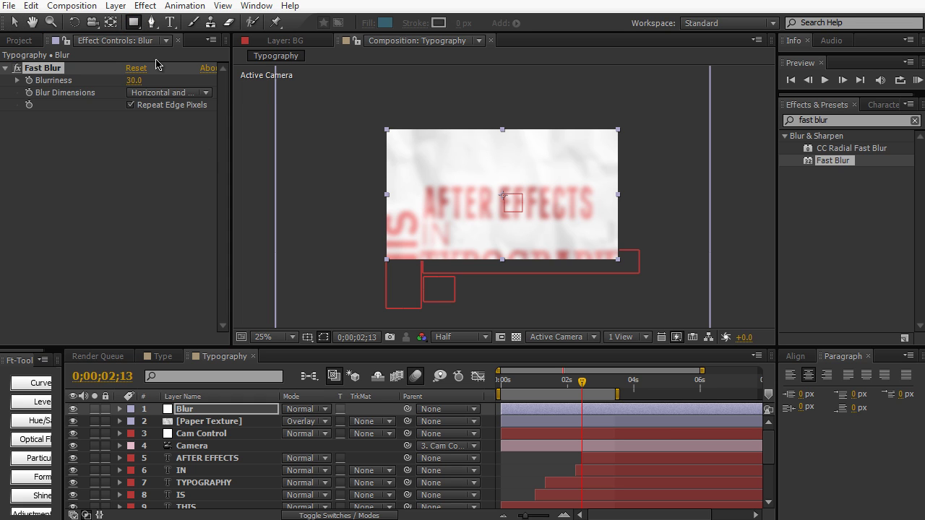
left_click(133, 24)
left_click(133, 25)
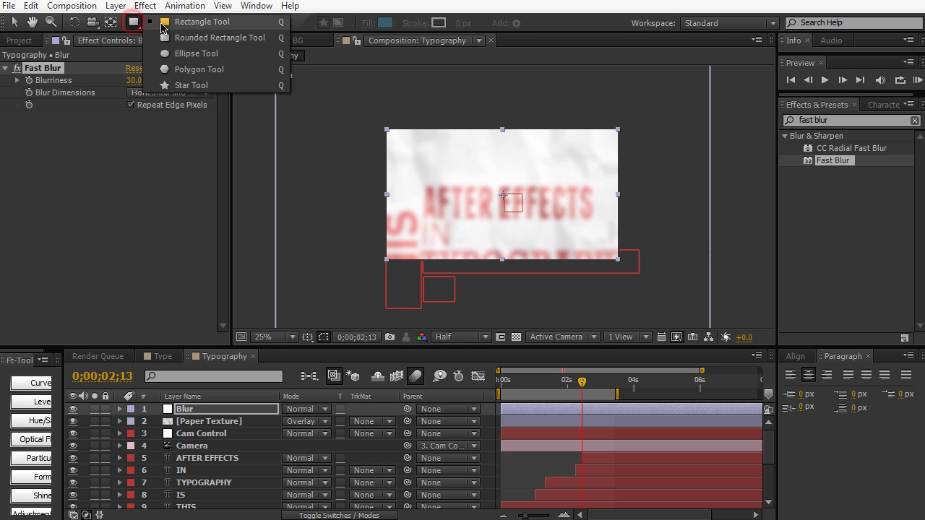
left_click(184, 54)
key("period")
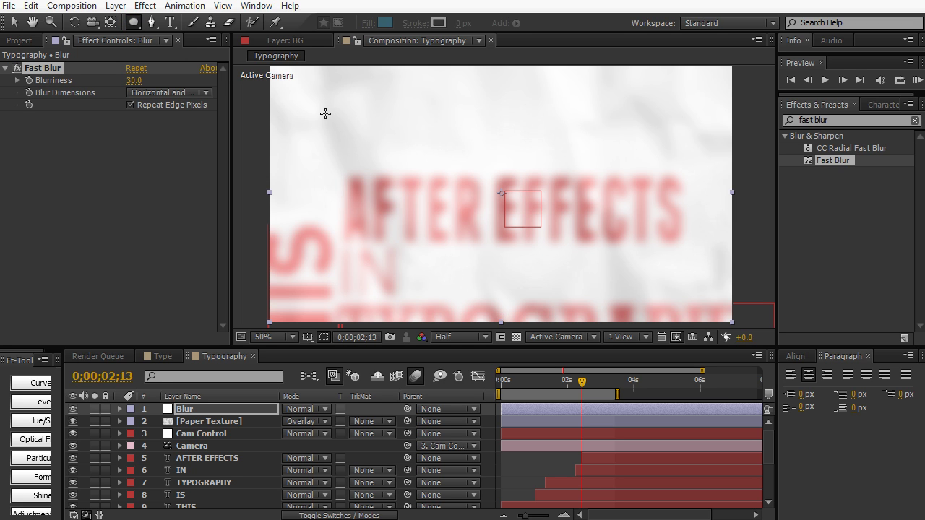
left_click_drag(313, 111, 690, 295)
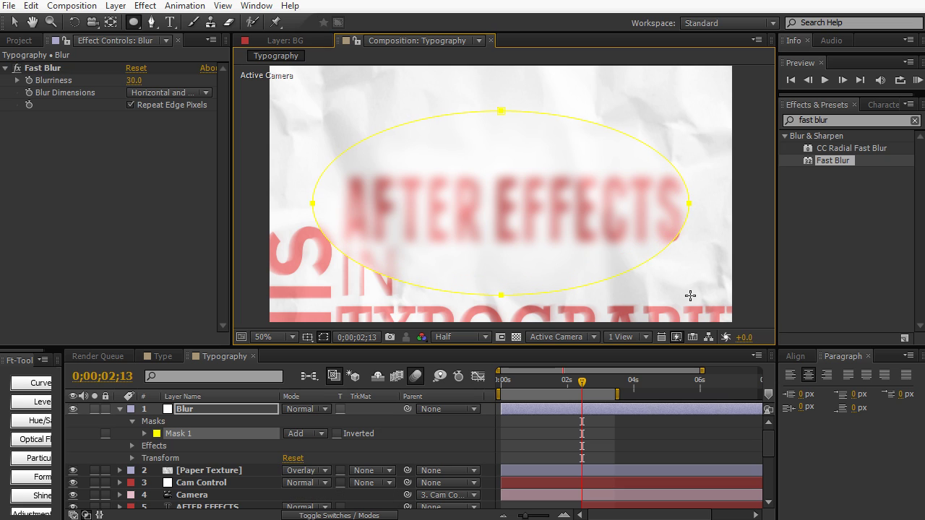
left_click(316, 437)
left_click(321, 481)
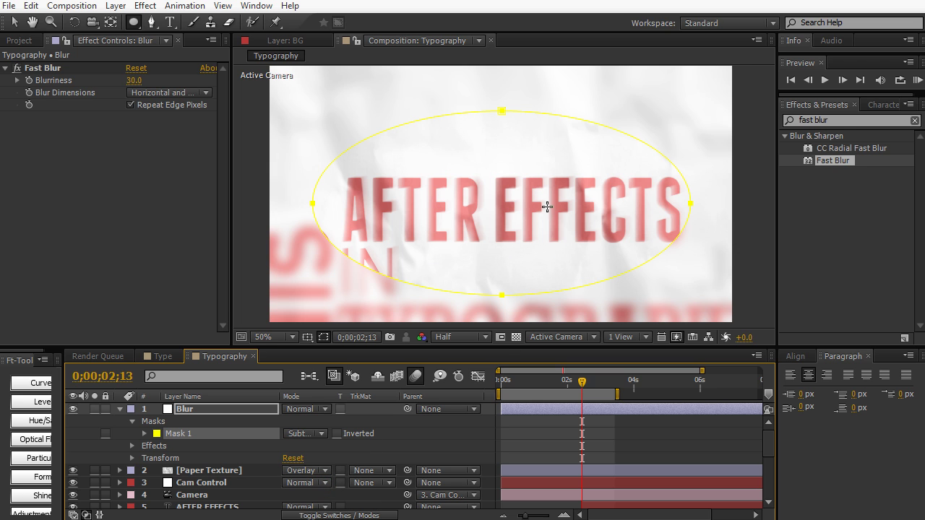
Set the Blur layer's mask feather to 231 pixels and its mask expansion to 139 pixels.
key("f")
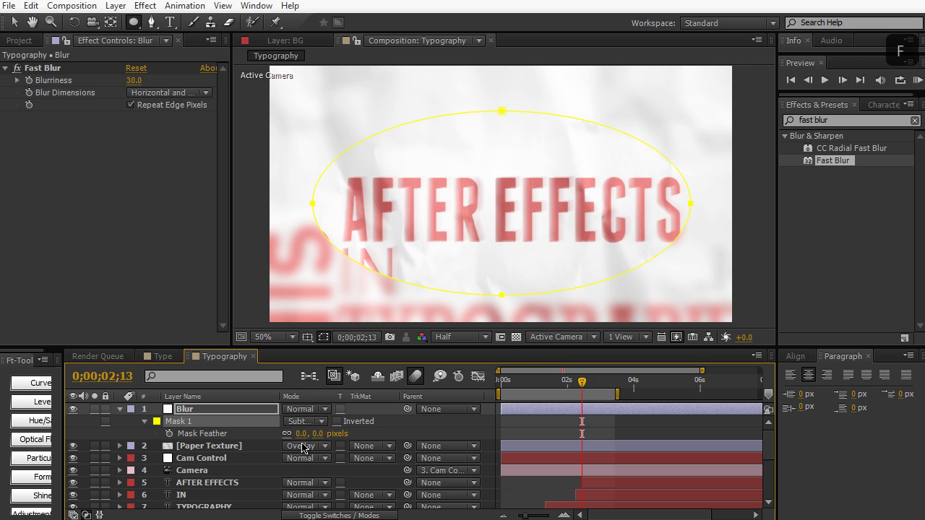
left_click_drag(303, 437, 458, 428)
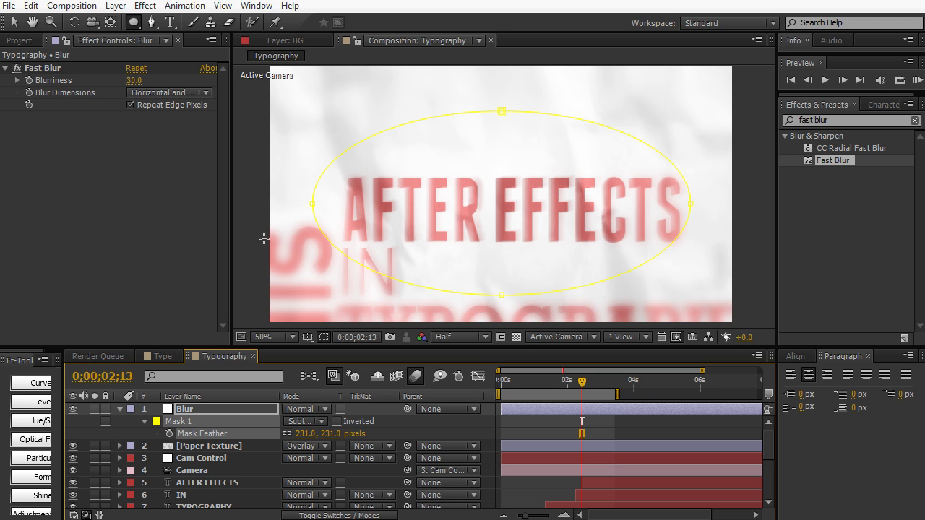
key("m")
key("m")
key("m")
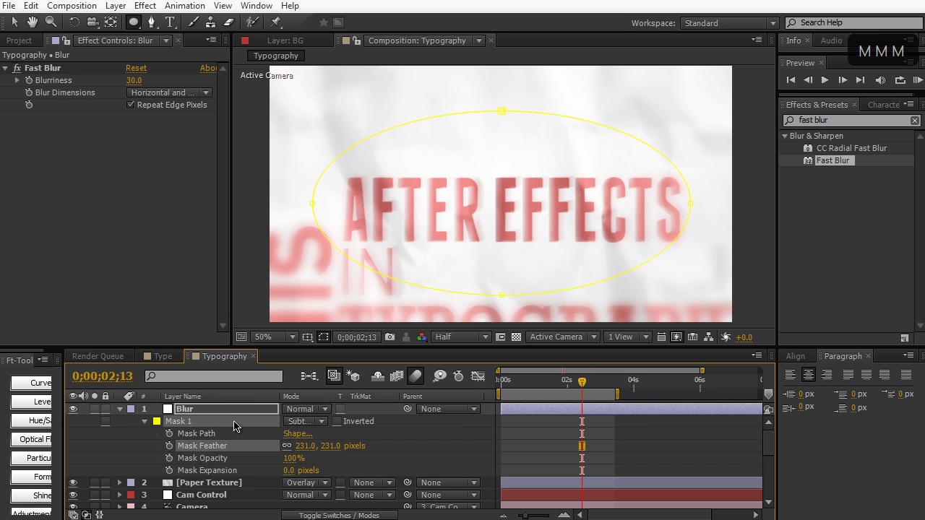
left_click_drag(300, 474, 376, 460)
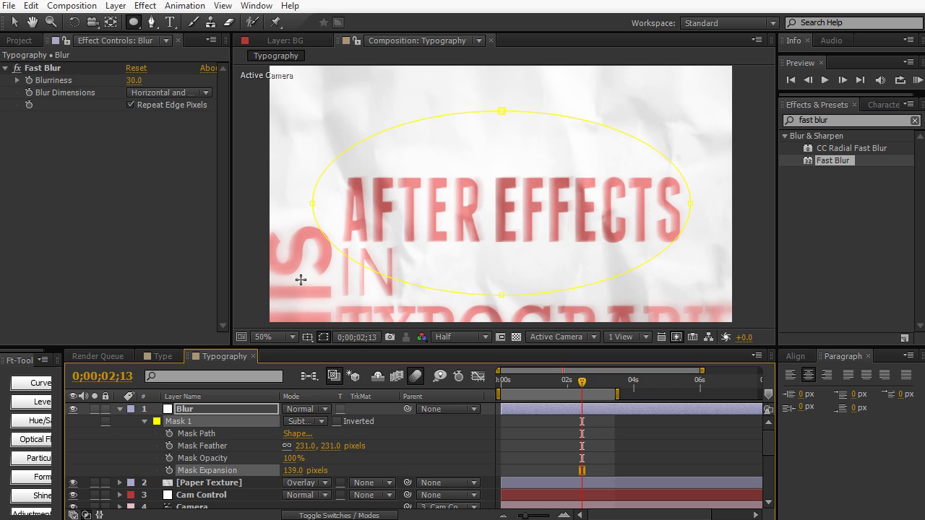
Check the blurred edges with the mask deselected, and raise the Blur layer's mask expansion to 255 pixels.
key("comma")
key("comma")
key("v")
left_click(321, 233)
key("period")
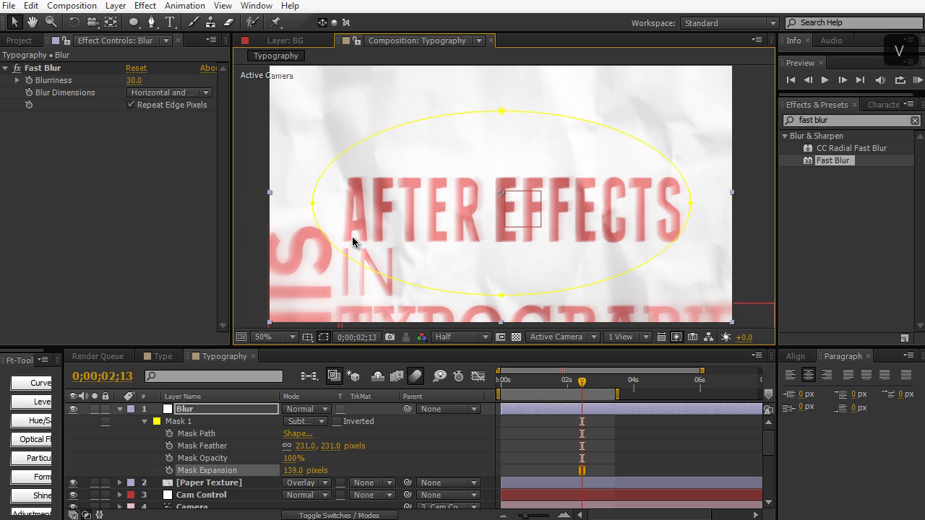
left_click(258, 235)
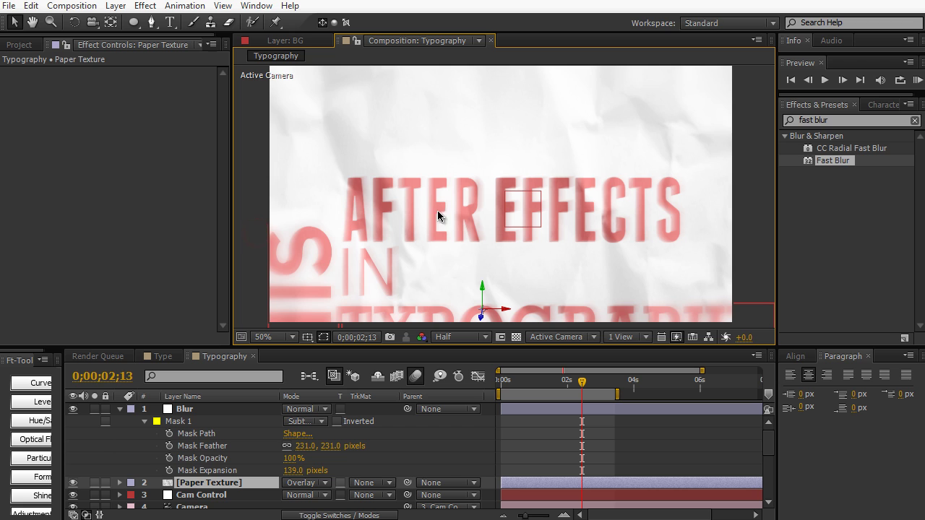
left_click(199, 423)
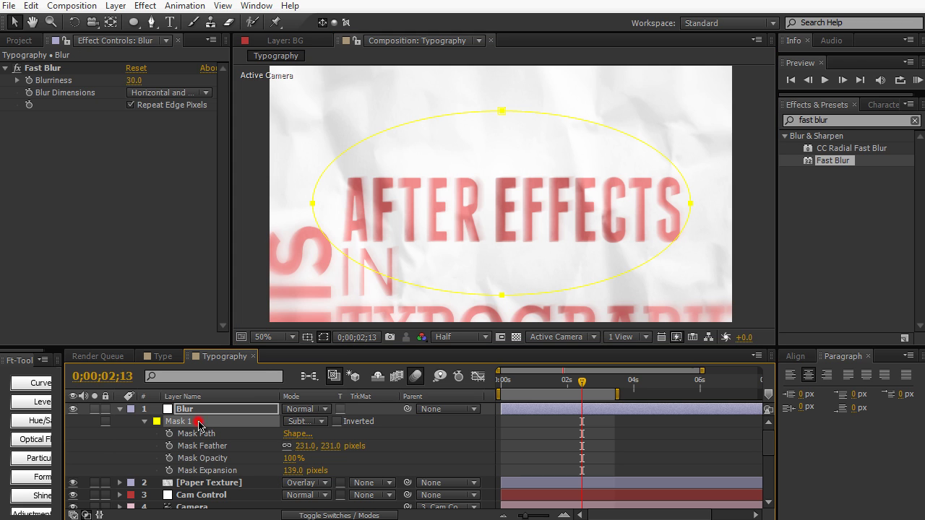
left_click_drag(293, 470, 246, 322)
Apply Curves to the Blur layer and pull the RGB curve steeply downward to darken the frame's edges.
left_click(884, 121)
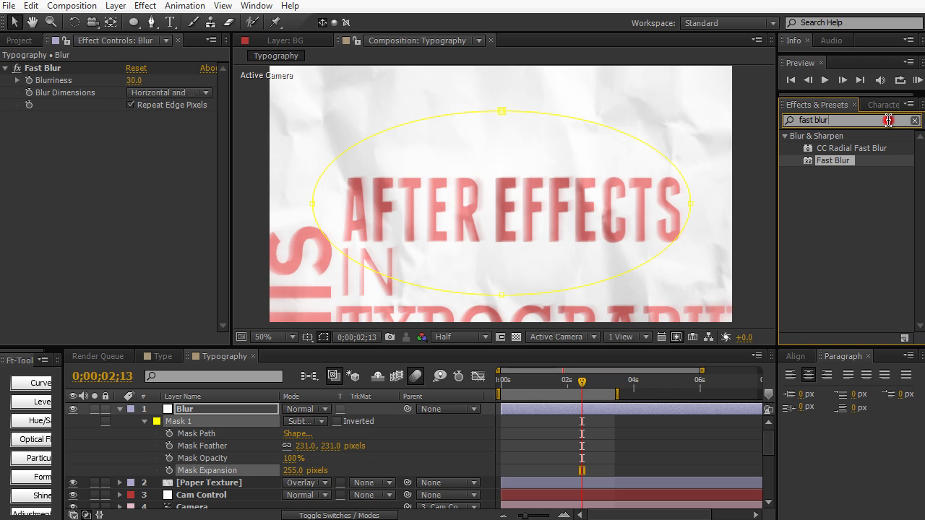
key("ctrl+a")
type("curves")
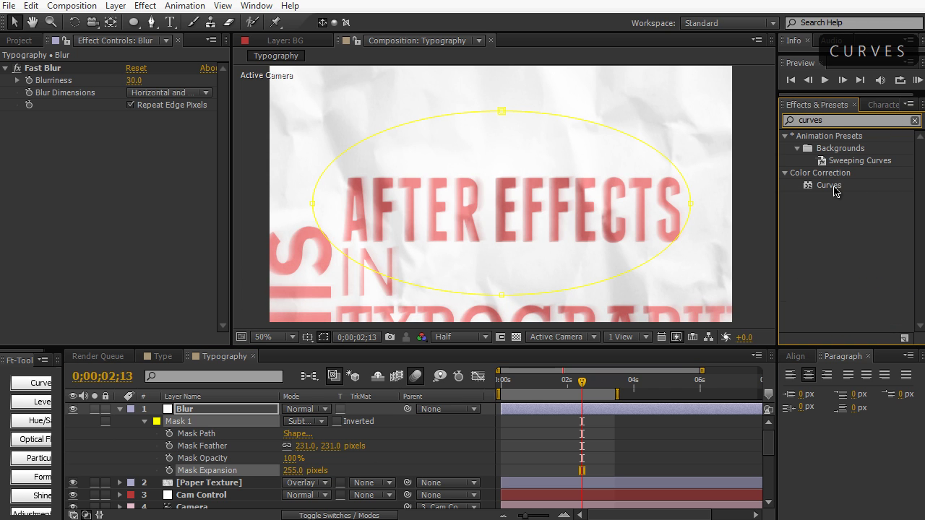
left_click_drag(830, 185, 195, 232)
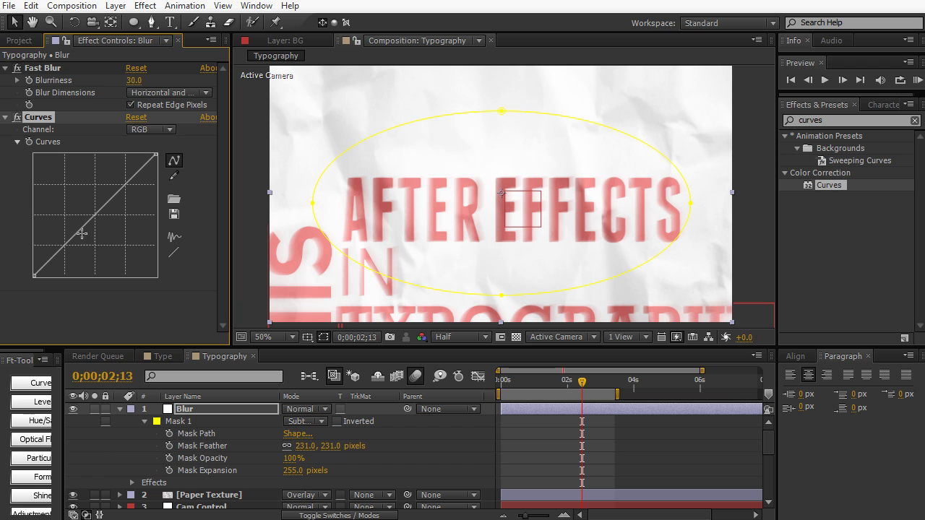
left_click_drag(76, 233, 126, 244)
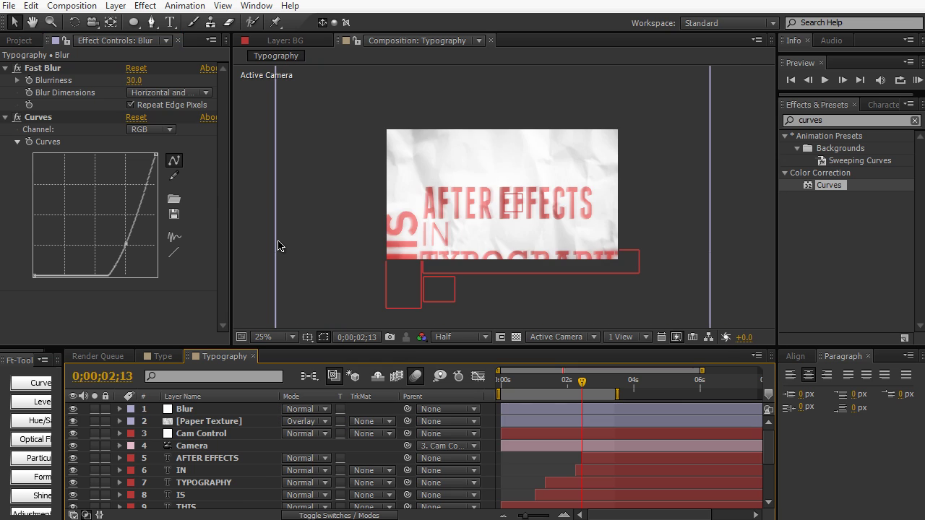
Create a black 1280 x 720 px solid named Vignette above the Blur layer.
key("ctrl+y")
type("V")
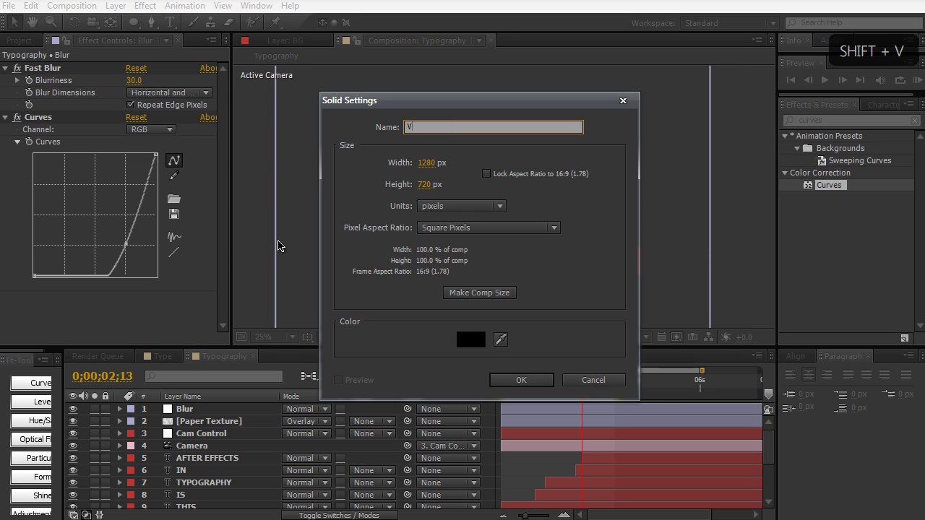
type("ignette")
key("Return")
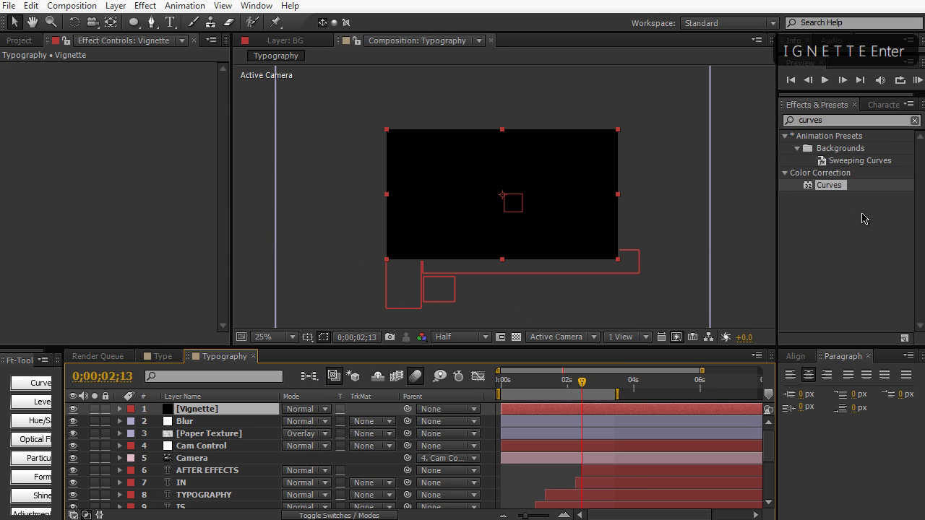
Add a full-frame elliptical mask to the Vignette solid and set its mode to Subtract.
double_click(133, 22)
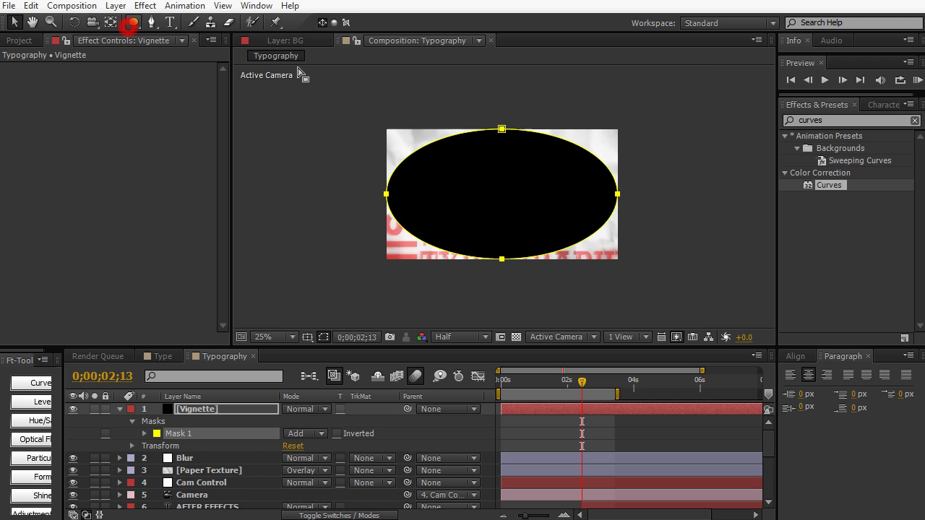
left_click(300, 433)
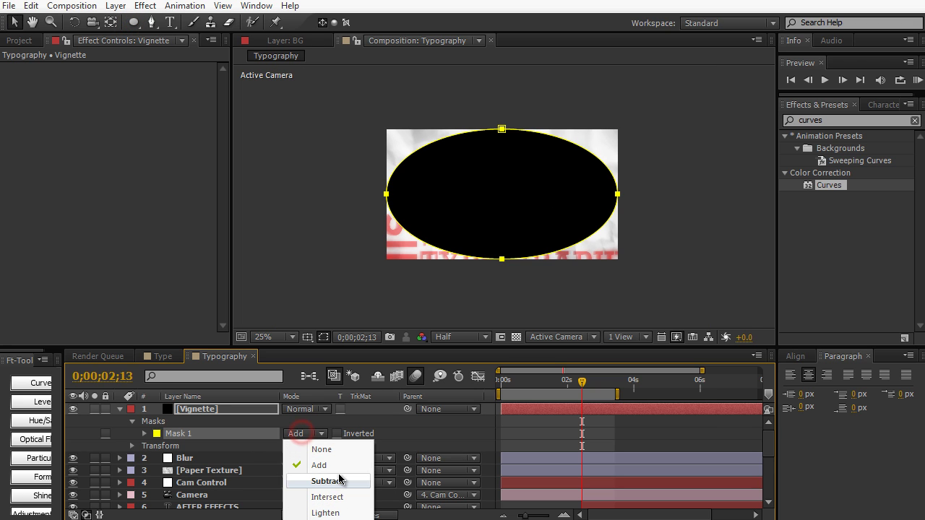
left_click(340, 480)
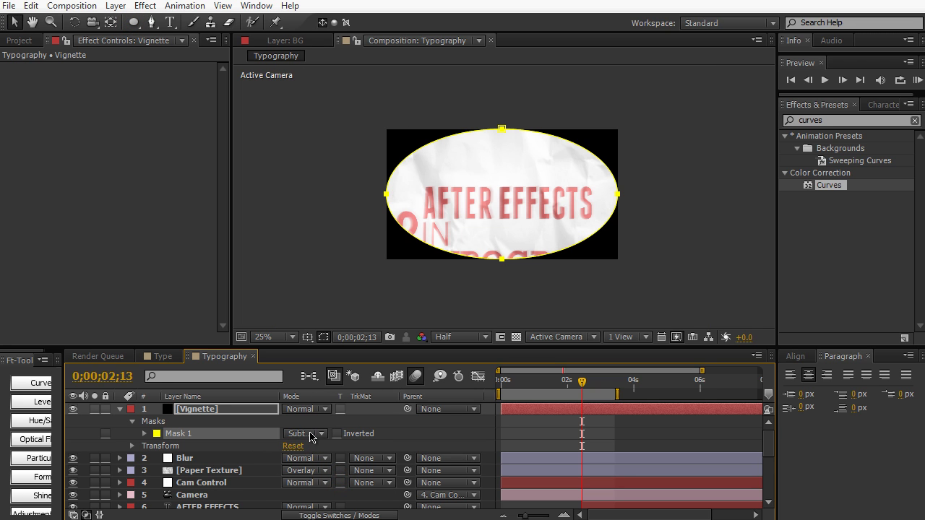
Feather the Vignette mask by 343 pixels, expand it by 156 pixels, and check the darkened edges with the layer deselected.
key("f")
left_click_drag(311, 436, 542, 429)
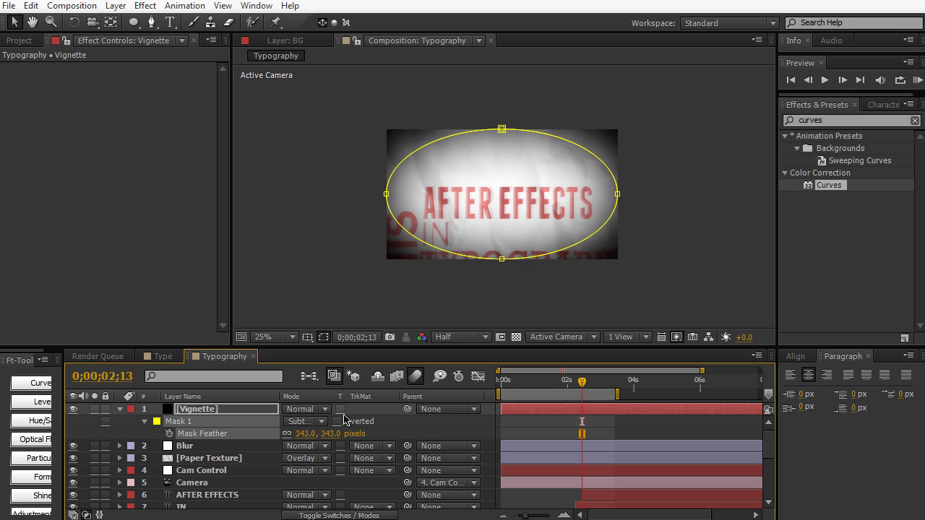
key("m")
key("m")
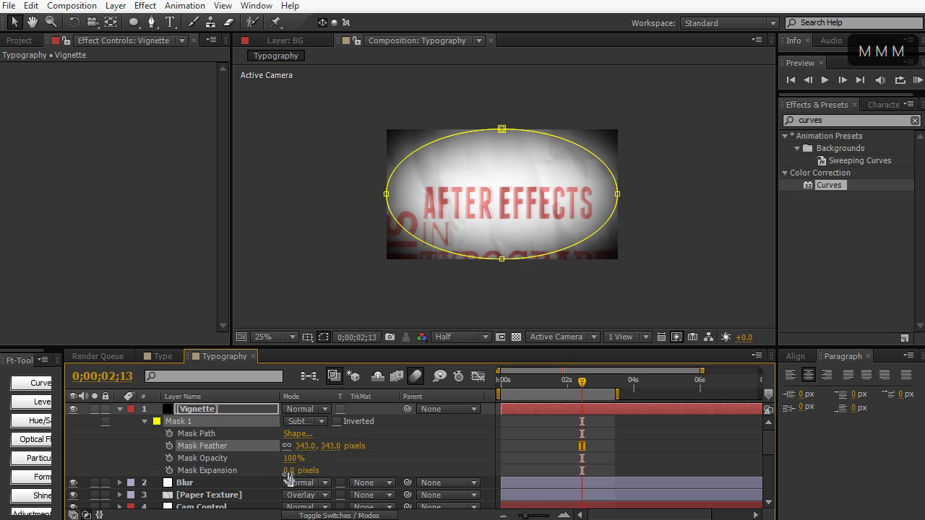
left_click_drag(289, 477, 406, 483)
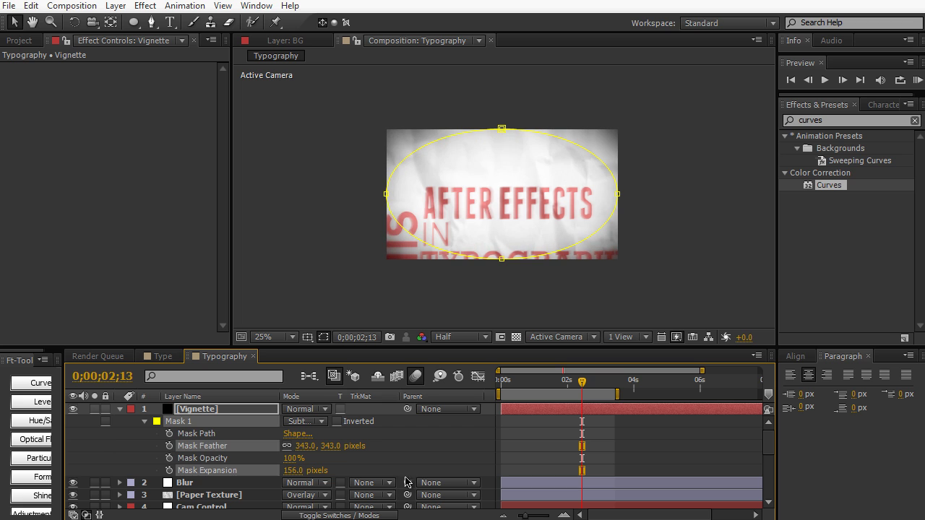
key("v")
left_click(306, 242)
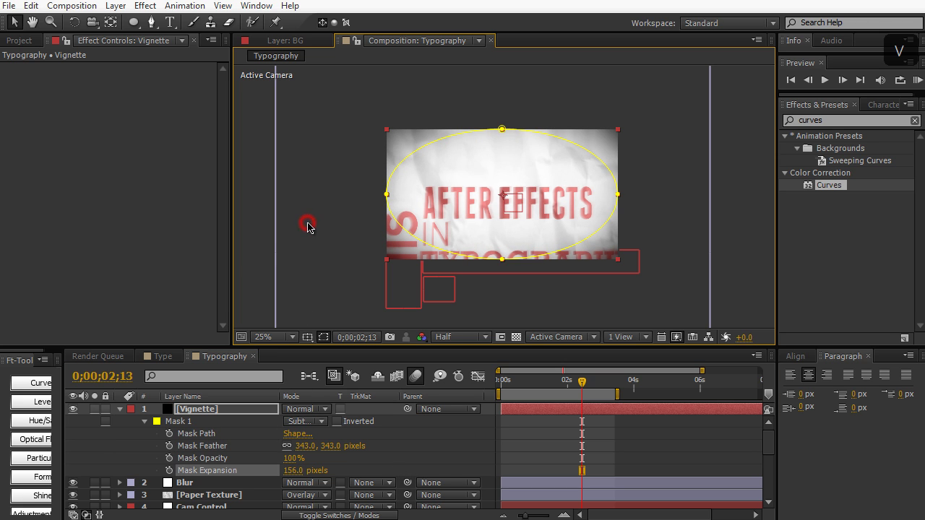
left_click(272, 232)
key("period")
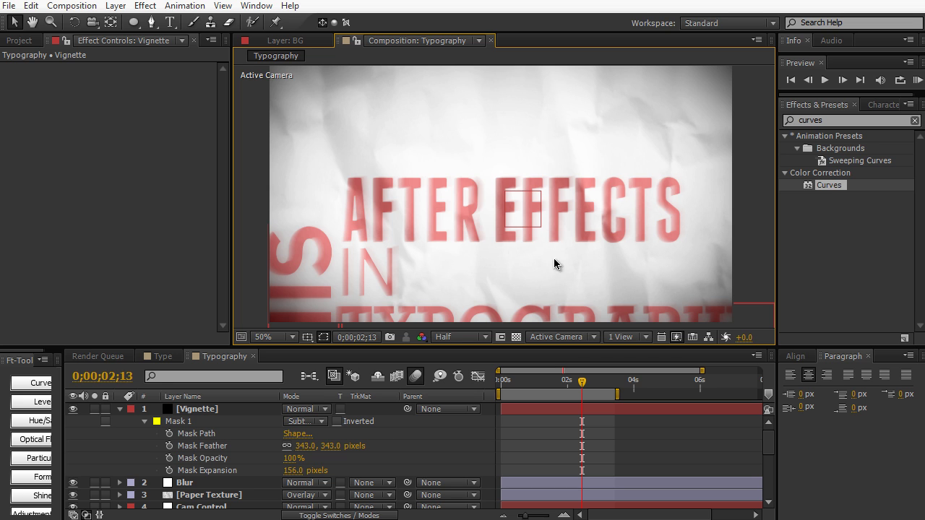
Create an adjustment layer named CC above the Vignette layer and collapse the Vignette layer's properties.
left_click(116, 5)
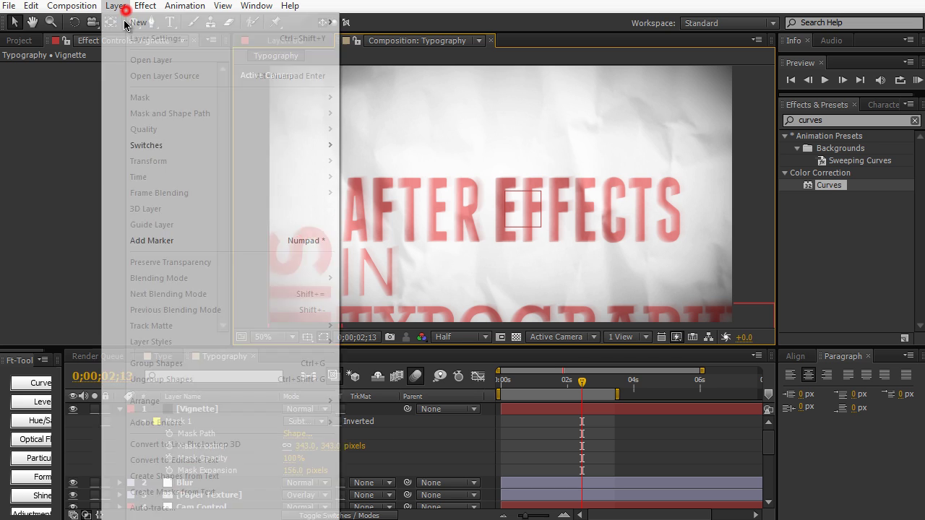
mouse_move(141, 22)
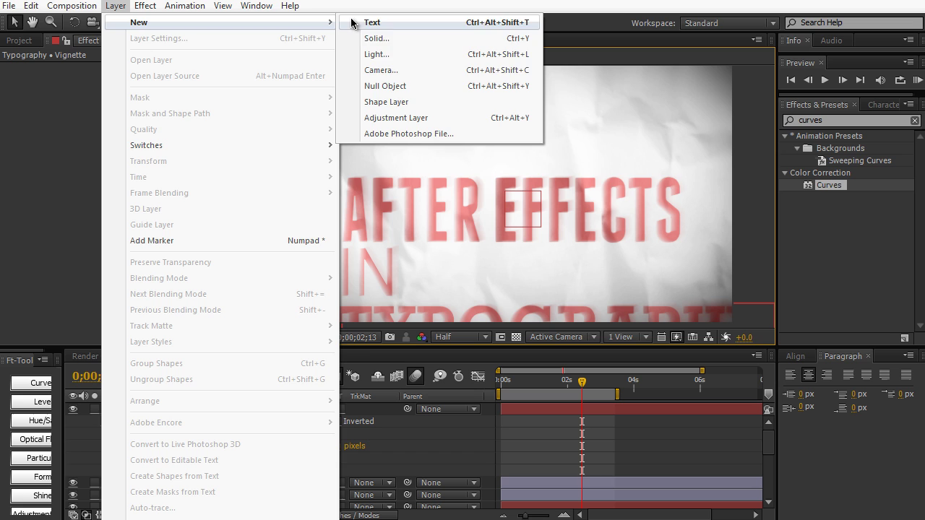
left_click(384, 118)
left_click(224, 410)
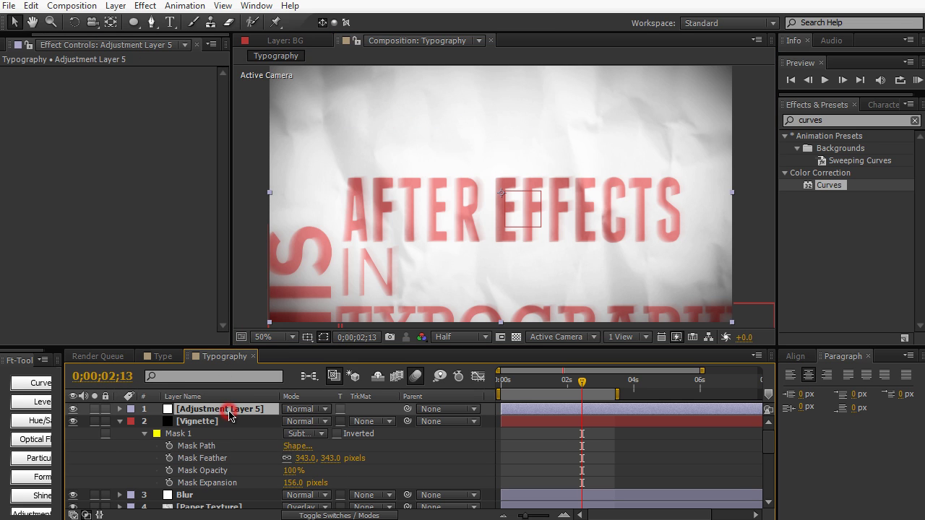
key("Return")
type("CC")
key("Return")
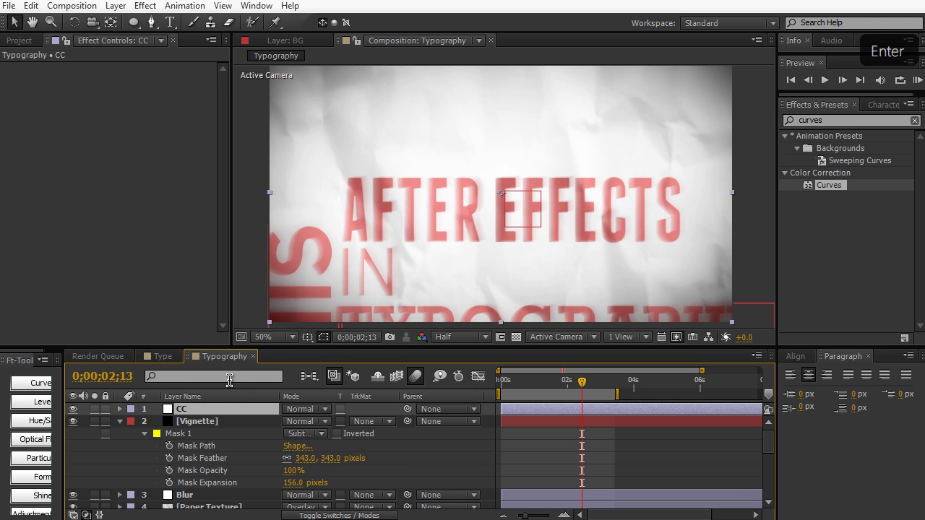
left_click(120, 422)
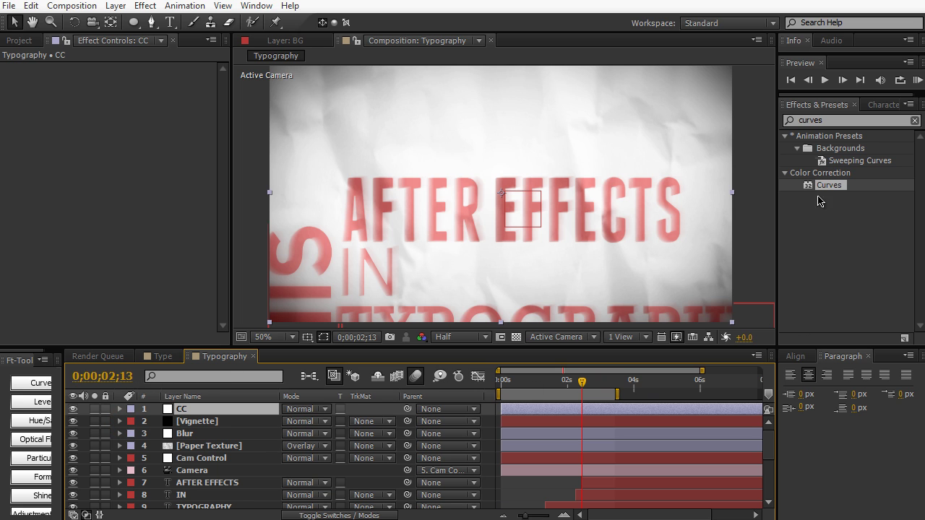
Apply Curves to the CC layer and shape the RGB curve into a slight S for more contrast.
left_click_drag(829, 187, 269, 410)
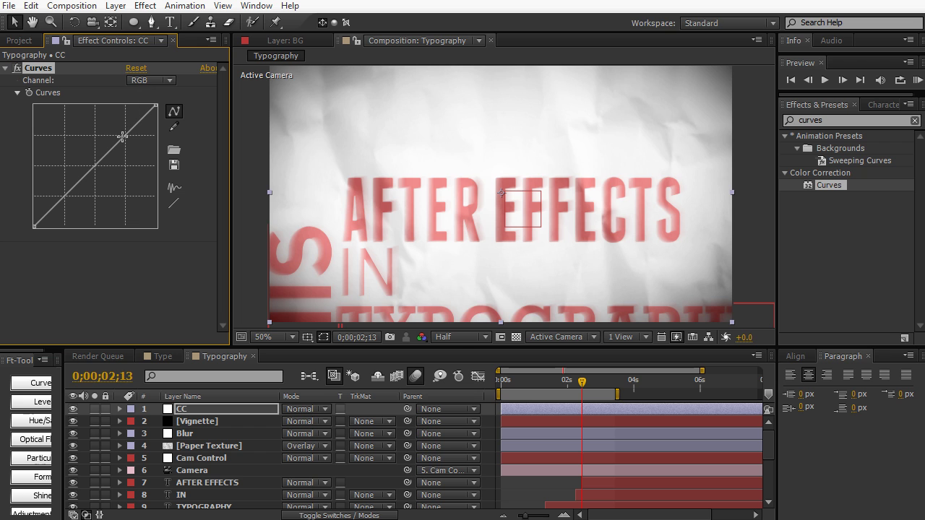
left_click_drag(123, 136, 126, 133)
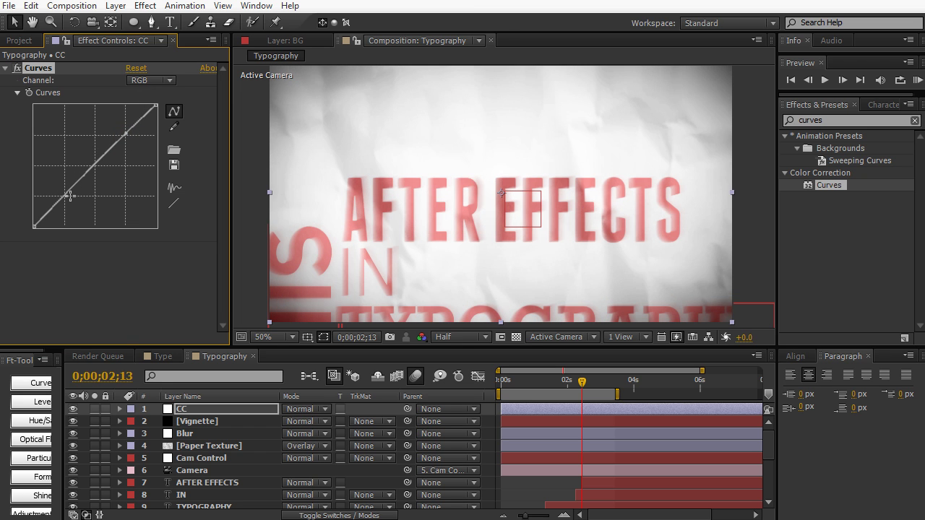
mouse_move(70, 196)
left_mouse_down()
mouse_move(73, 213)
mouse_move(64, 201)
left_mouse_up()
Raise the upper midtones of the CC layer's Red curve and anchor its darkest shadows near the diagonal.
left_click(157, 81)
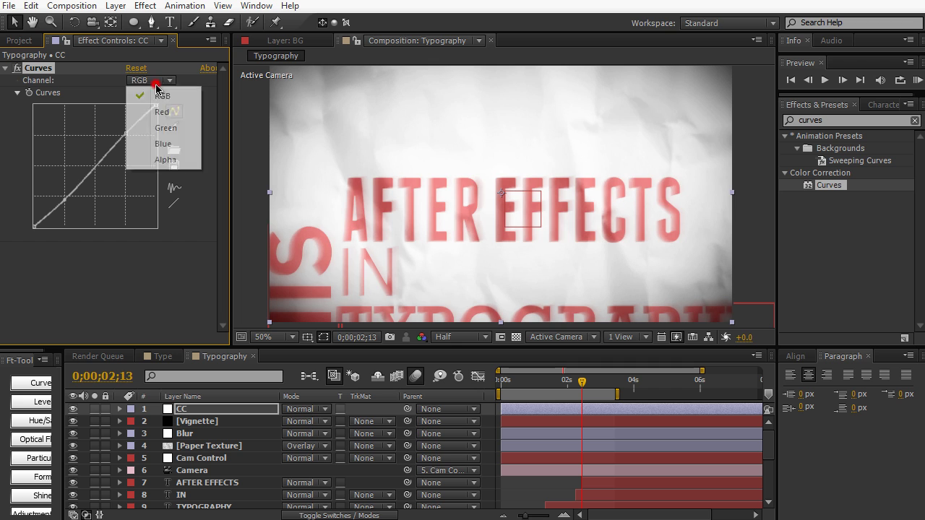
left_click(162, 112)
left_click_drag(101, 160, 108, 146)
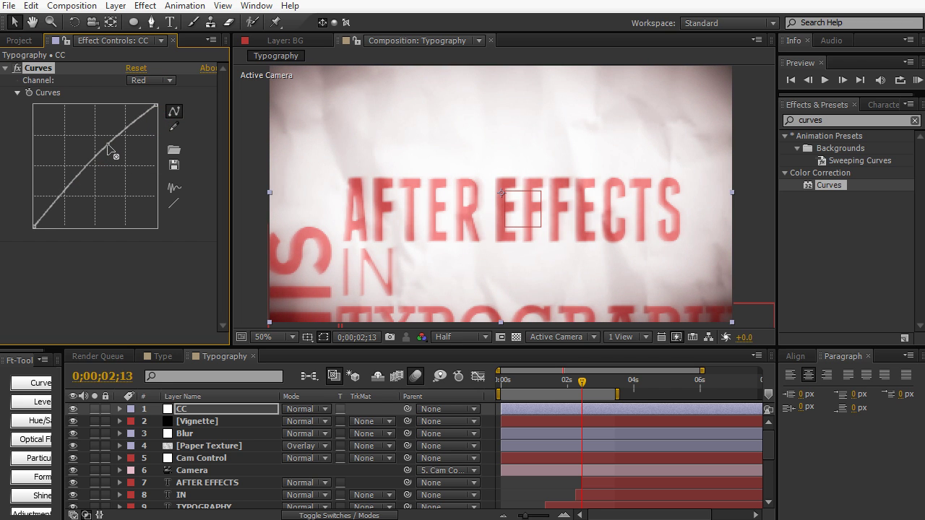
left_click_drag(40, 220, 45, 216)
Lower the highlights slightly and lift the shadows in the CC layer's Blue curve to warm the image.
left_click(150, 80)
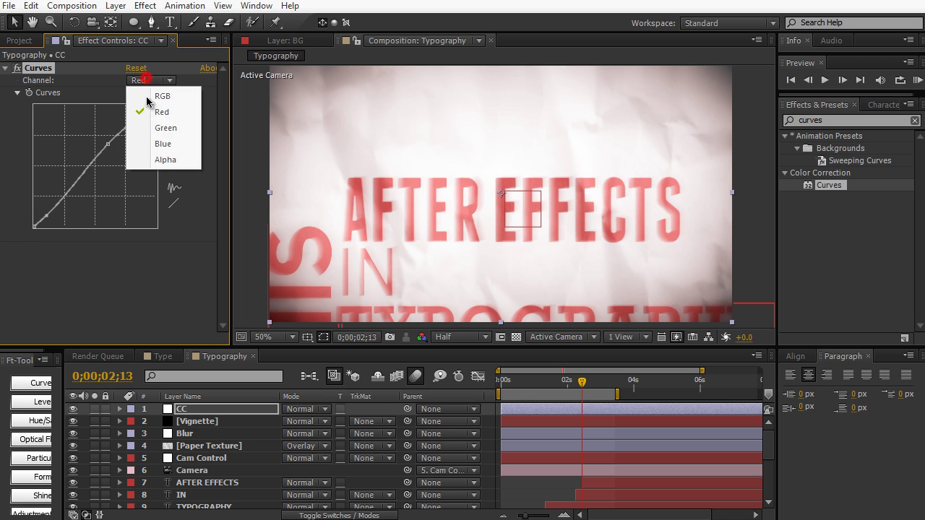
left_click(142, 139)
left_click_drag(111, 156, 117, 159)
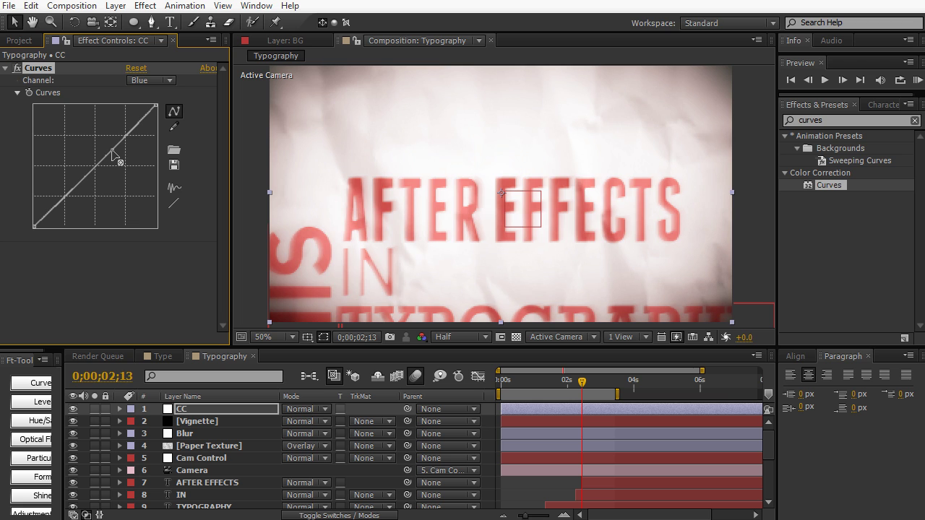
left_click(112, 152)
left_click_drag(73, 193, 72, 190)
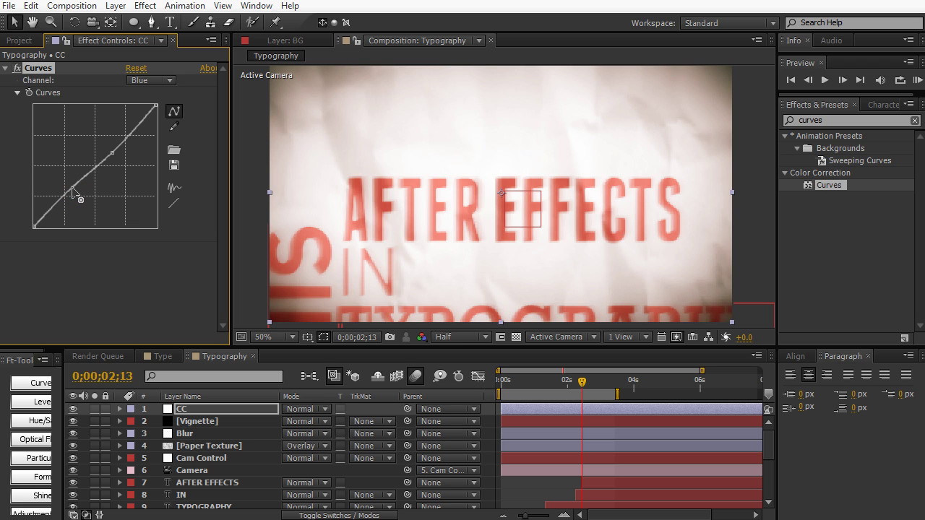
left_click(245, 188)
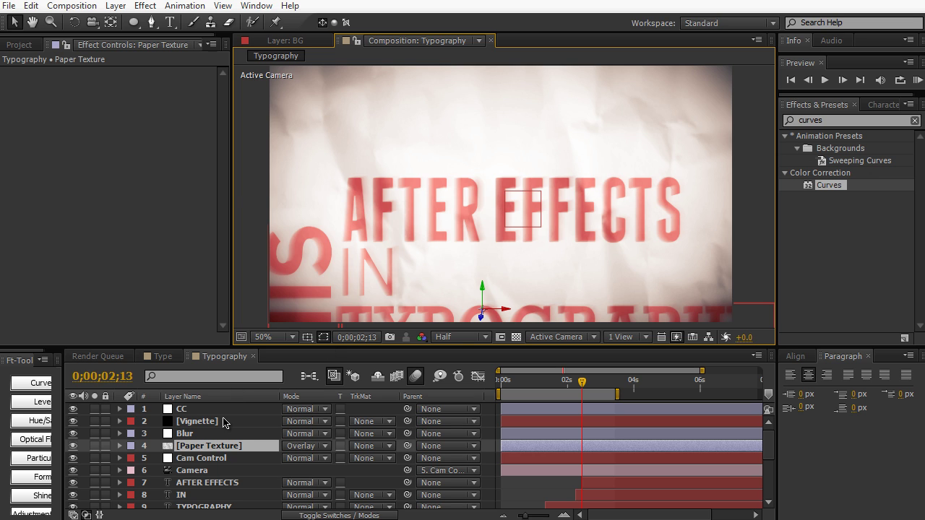
Apply Curves to the Paper Texture layer and bow the RGB curve downward to strengthen the paper creases.
left_click_drag(829, 185, 216, 448)
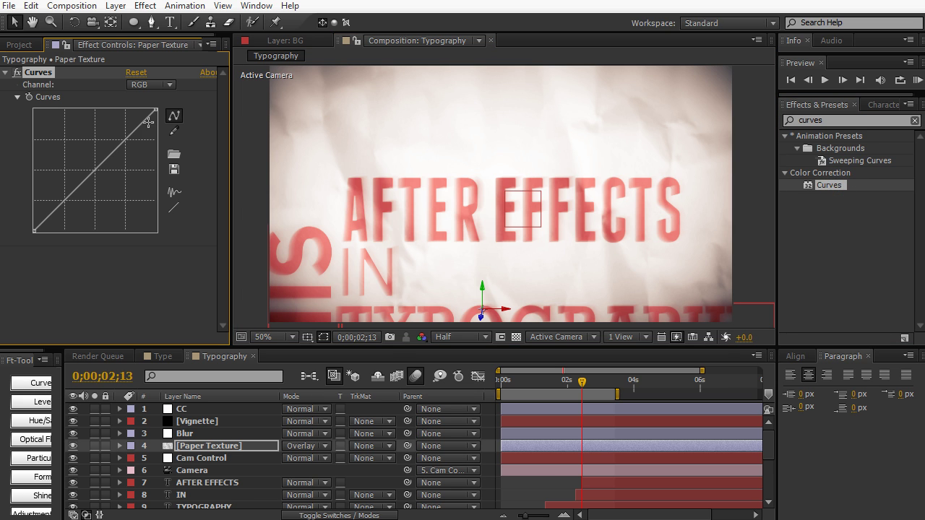
left_click_drag(64, 208, 74, 216)
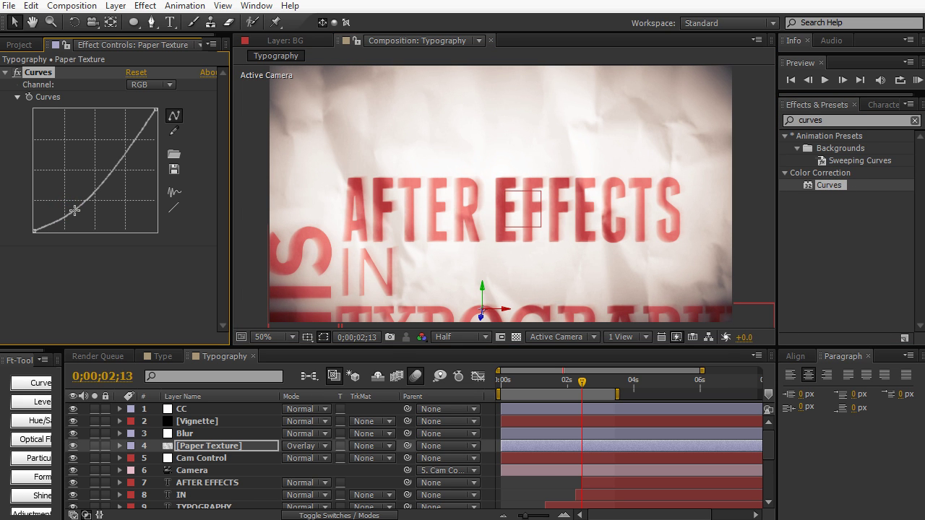
mouse_move(110, 164)
left_mouse_down()
mouse_move(118, 153)
mouse_move(128, 182)
mouse_move(121, 163)
left_mouse_up()
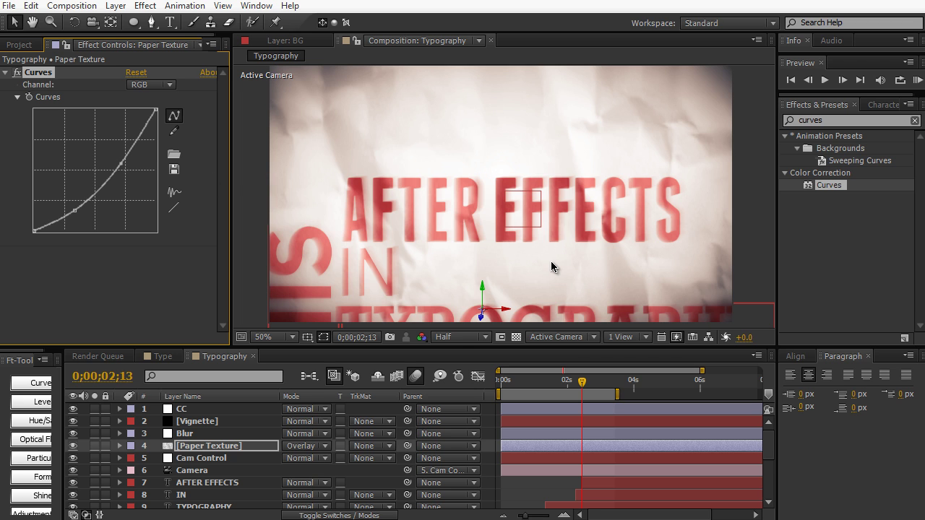
Render a RAM preview of the graded animation and save the project.
key("KP_0")
key("ctrl+s")
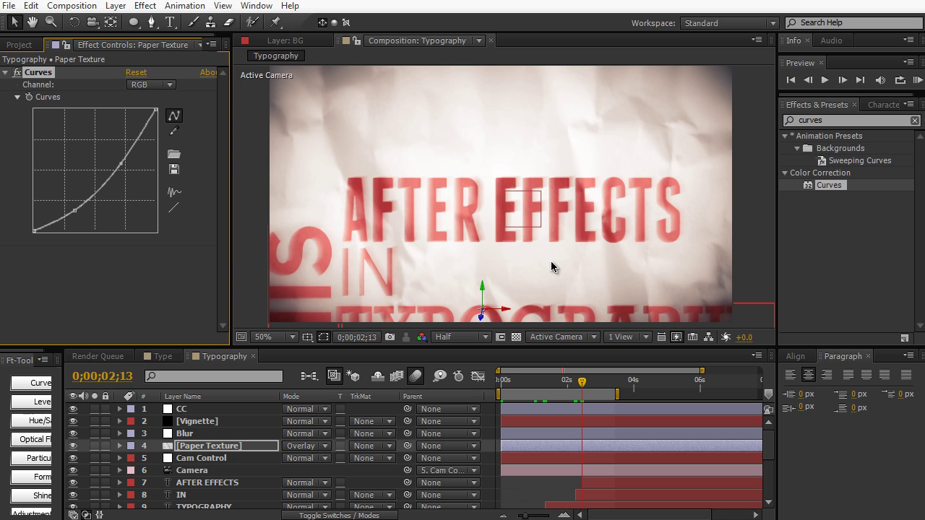